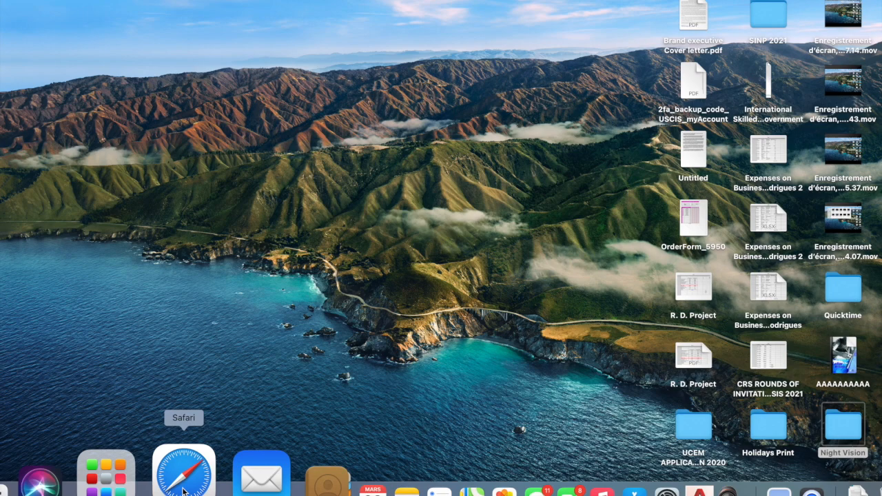
- Scroll through Saskatchewan's in-demand occupations table on Immigration.ca
{"action": "left_click", "coordinate": [184, 491]}
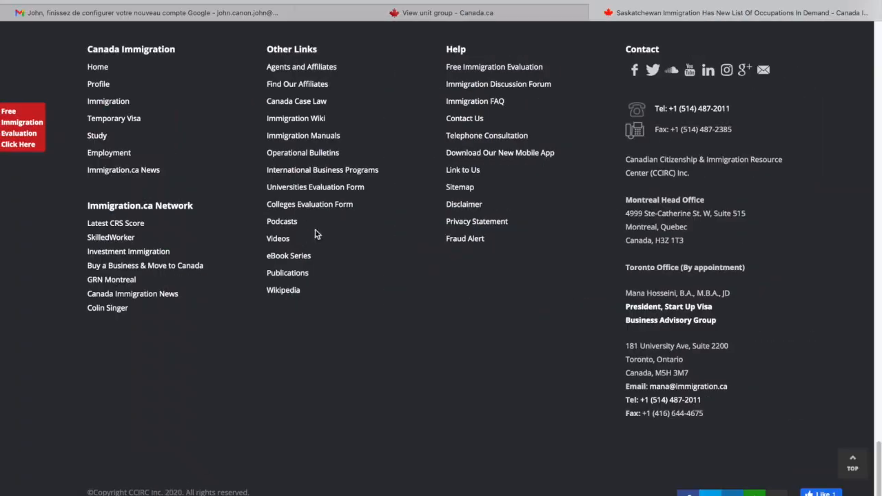
{"action": "scroll", "coordinate": [315, 228], "scroll_direction": "up", "scroll_amount": 15}
{"action": "scroll", "coordinate": [315, 234], "scroll_direction": "up", "scroll_amount": 6}
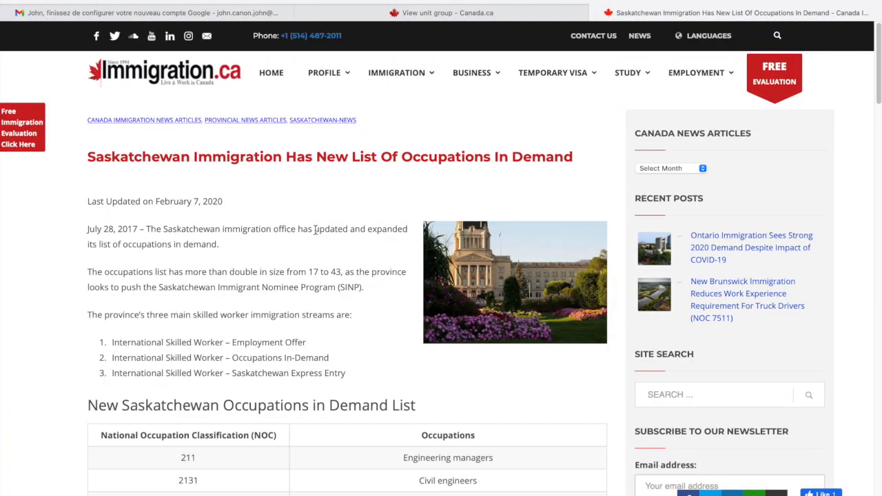
{"action": "scroll", "coordinate": [315, 230], "scroll_direction": "down", "scroll_amount": 7}
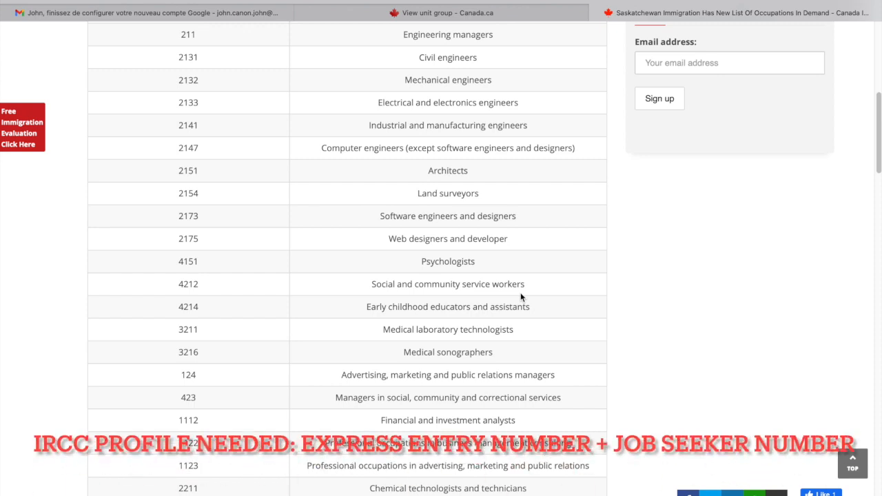
{"action": "scroll", "coordinate": [521, 295], "scroll_direction": "up", "scroll_amount": 2}
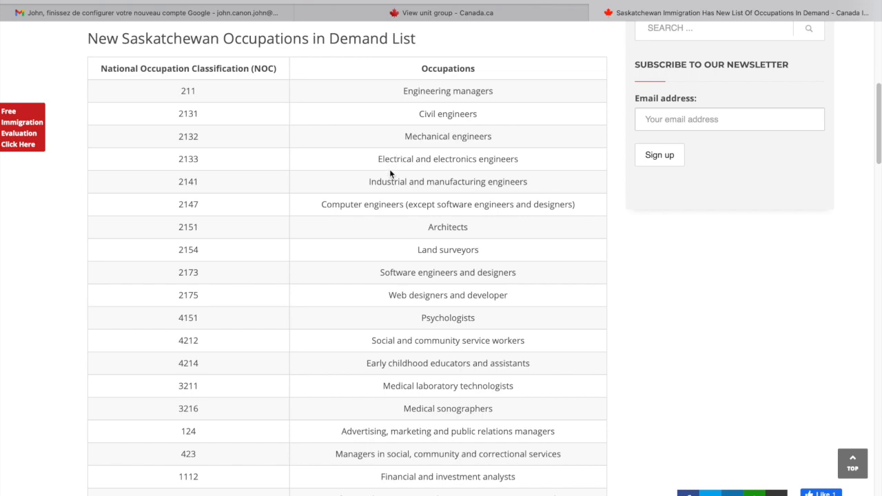
{"action": "scroll", "coordinate": [389, 171], "scroll_direction": "down", "scroll_amount": 5}
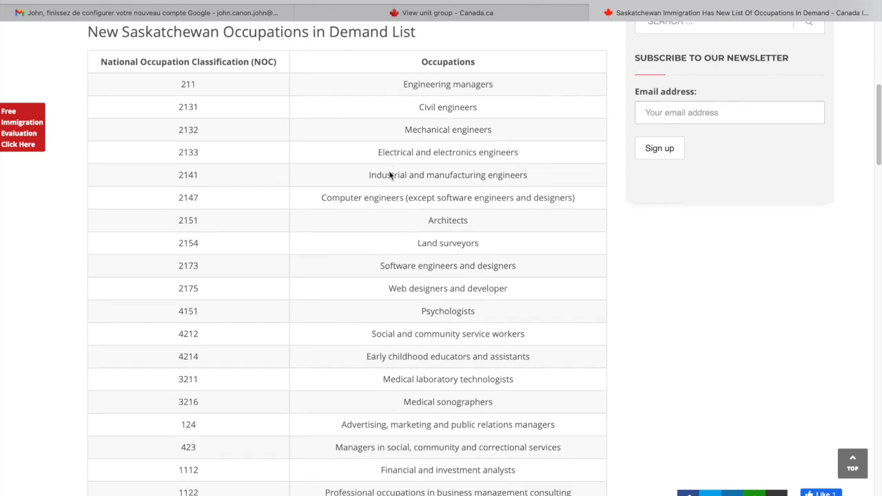
{"action": "scroll", "coordinate": [389, 173], "scroll_direction": "down", "scroll_amount": 10}
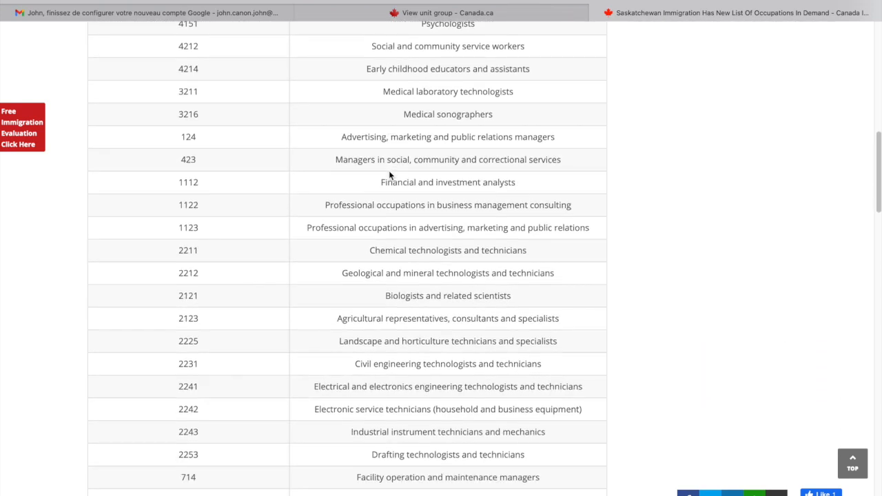
{"action": "scroll", "coordinate": [389, 170], "scroll_direction": "down", "scroll_amount": 2}
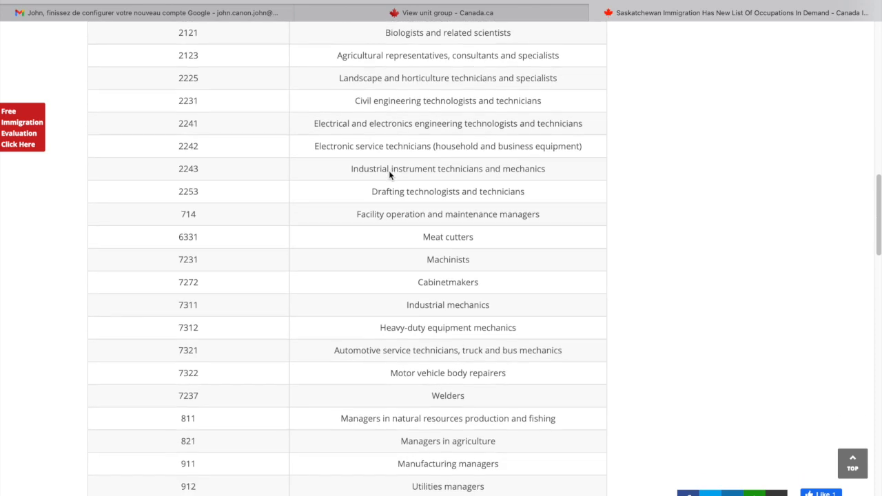
{"action": "scroll", "coordinate": [389, 170], "scroll_direction": "up", "scroll_amount": 9}
{"action": "scroll", "coordinate": [389, 170], "scroll_direction": "up", "scroll_amount": 3}
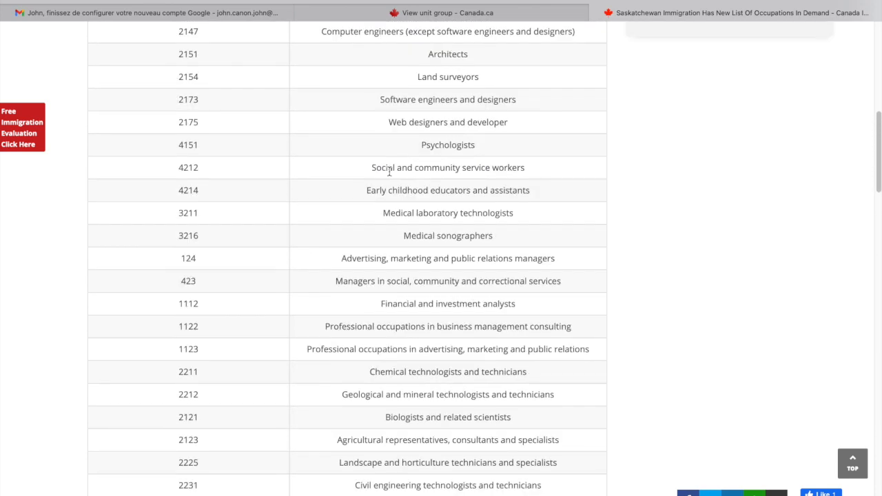
{"action": "scroll", "coordinate": [389, 172], "scroll_direction": "down", "scroll_amount": 3}
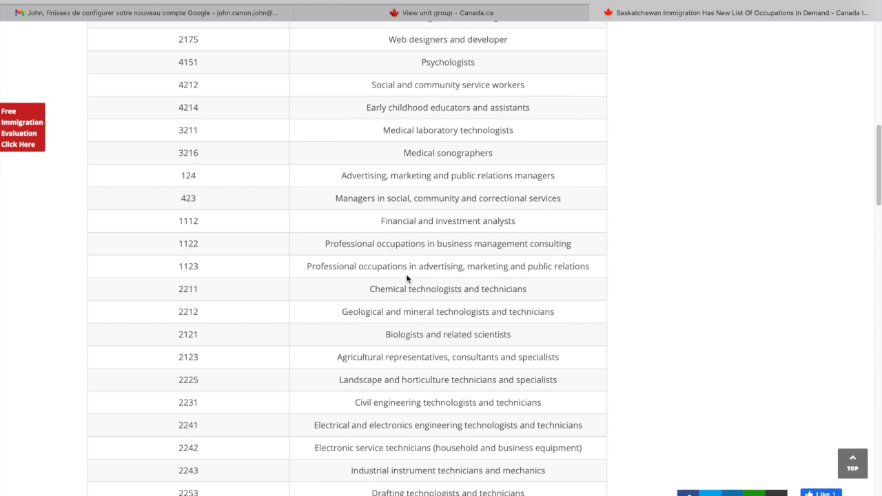
{"action": "scroll", "coordinate": [406, 278], "scroll_direction": "down", "scroll_amount": 2}
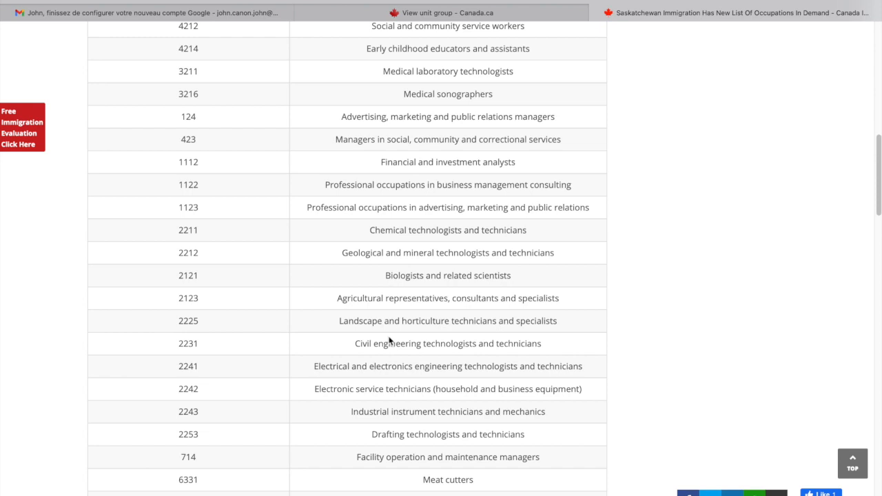
- Highlight NOC code 2253 for drafting technologists, then open a new browser tab
{"action": "double_click", "coordinate": [194, 433]}
{"action": "scroll", "coordinate": [554, 363], "scroll_direction": "down", "scroll_amount": 2}
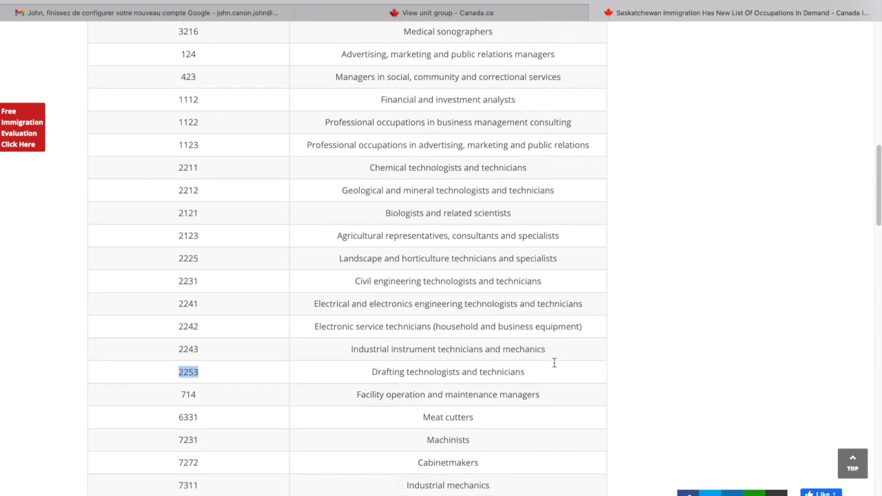
{"action": "key", "text": "super+t"}
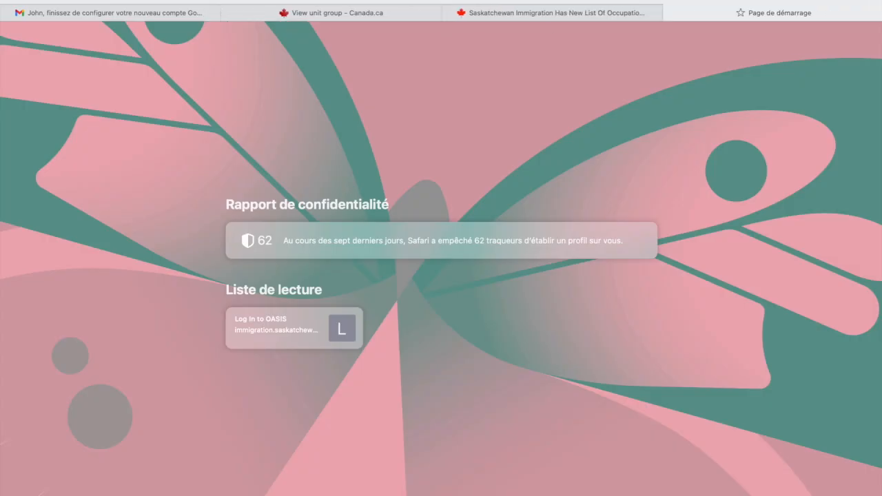
- Search Google for 'sinp' and open the Saskatchewan.ca SINP result
{"action": "type", "text": "sinp"}
{"action": "key", "text": "Return"}
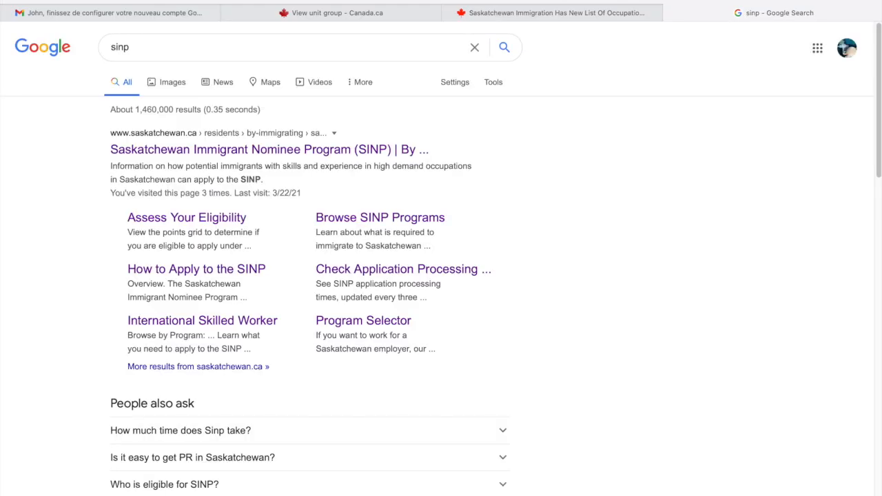
{"action": "left_click", "coordinate": [291, 157]}
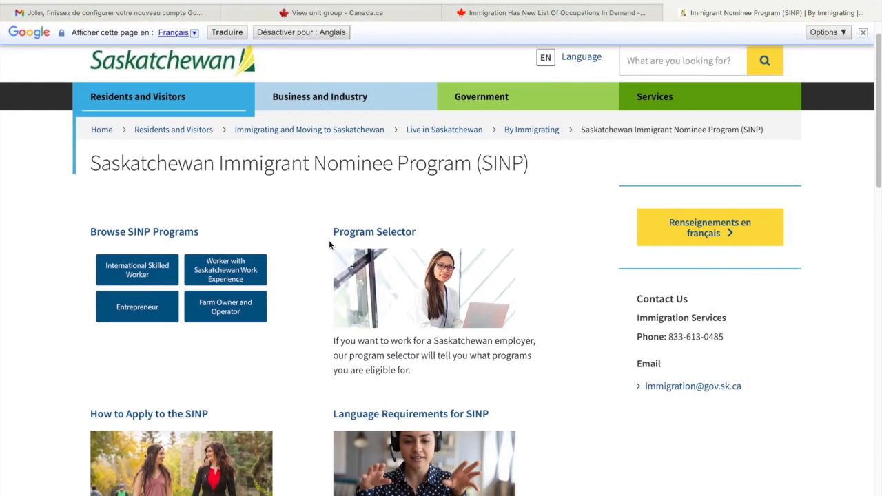
- Browse SINP programs down to International Skilled Worker's Saskatchewan Express Entry page
{"action": "scroll", "coordinate": [254, 240], "scroll_direction": "down", "scroll_amount": 2}
{"action": "scroll", "coordinate": [254, 240], "scroll_direction": "up", "scroll_amount": 1}
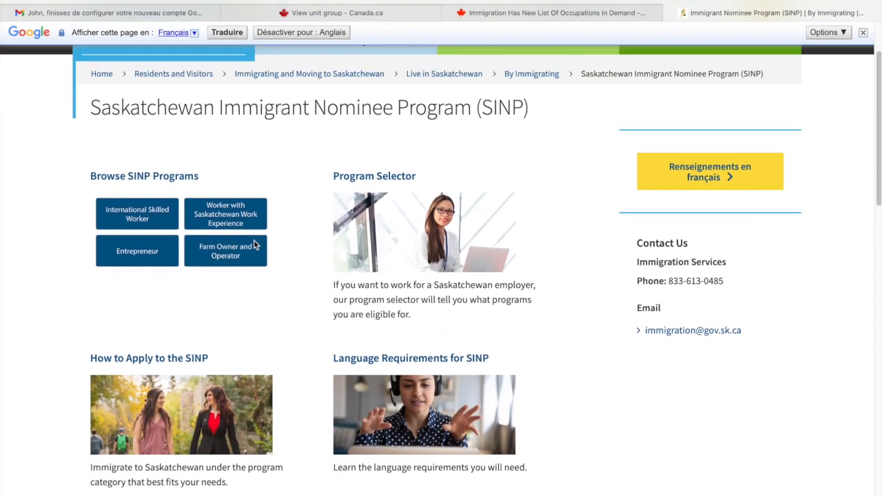
{"action": "left_click", "coordinate": [153, 177]}
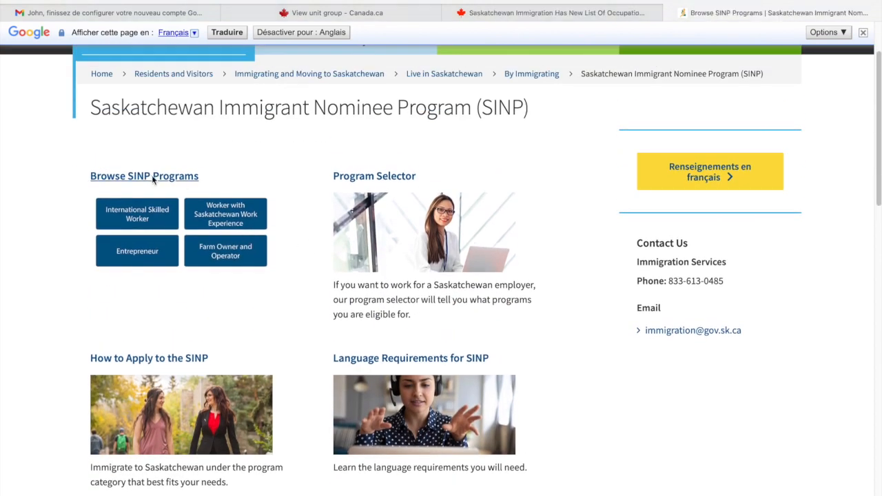
{"action": "scroll", "coordinate": [466, 280], "scroll_direction": "down", "scroll_amount": 2}
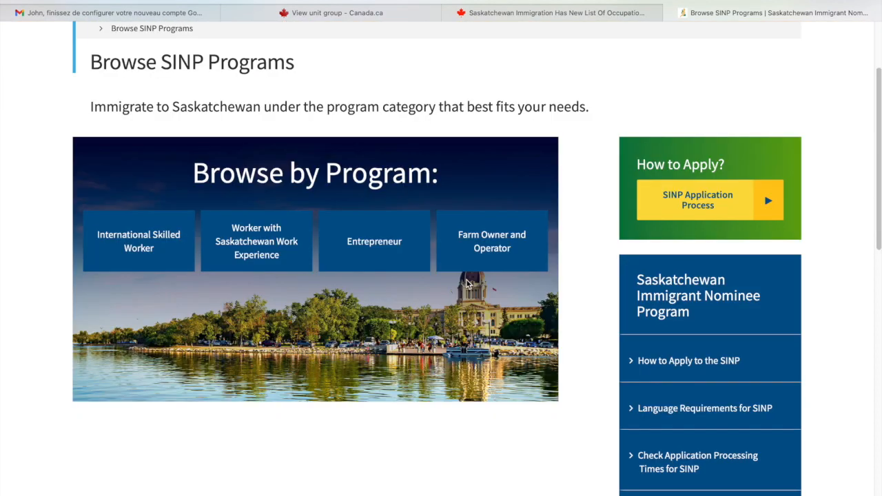
{"action": "scroll", "coordinate": [467, 280], "scroll_direction": "up", "scroll_amount": 1}
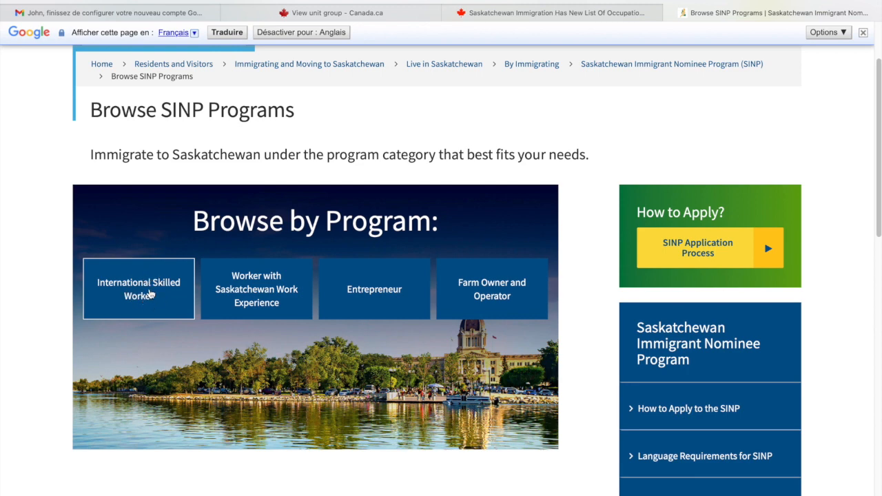
{"action": "left_click", "coordinate": [150, 294]}
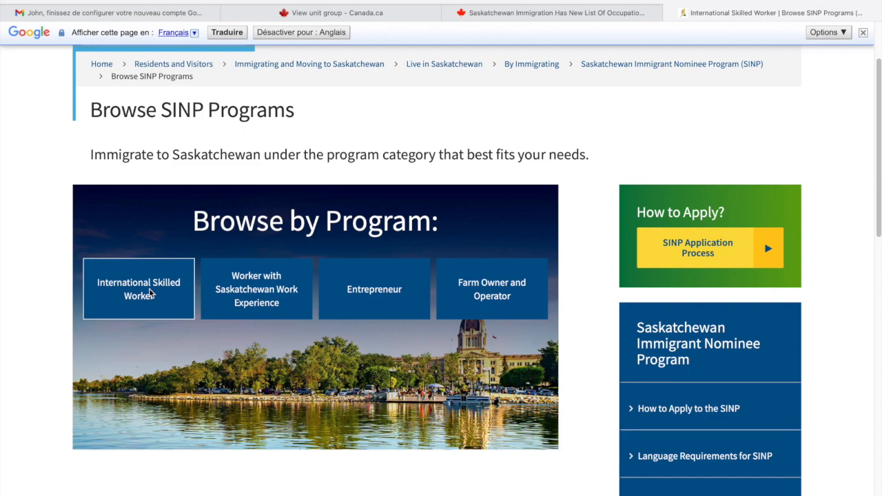
{"action": "scroll", "coordinate": [149, 293], "scroll_direction": "down", "scroll_amount": 4}
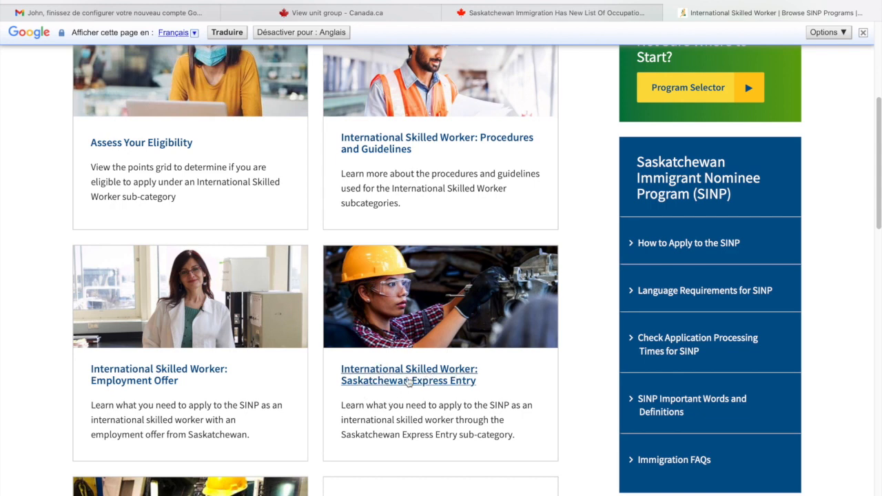
{"action": "left_click", "coordinate": [408, 381]}
- Under How to Apply, open the Expression of Interest system and start creating a profile
{"action": "scroll", "coordinate": [407, 376], "scroll_direction": "down", "scroll_amount": 3}
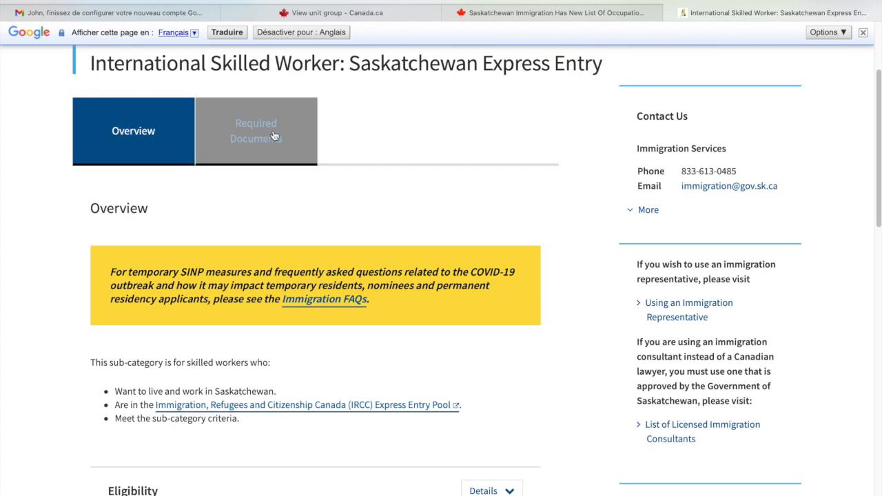
{"action": "scroll", "coordinate": [381, 300], "scroll_direction": "down", "scroll_amount": 5}
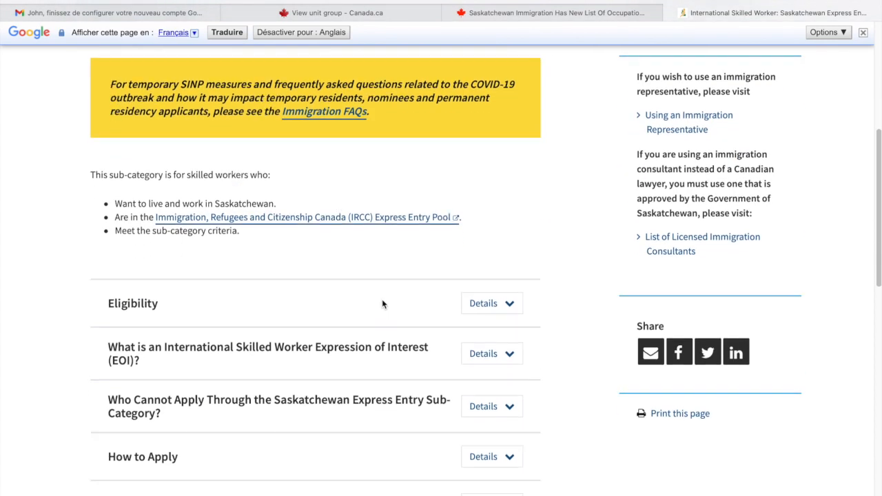
{"action": "scroll", "coordinate": [382, 301], "scroll_direction": "down", "scroll_amount": 5}
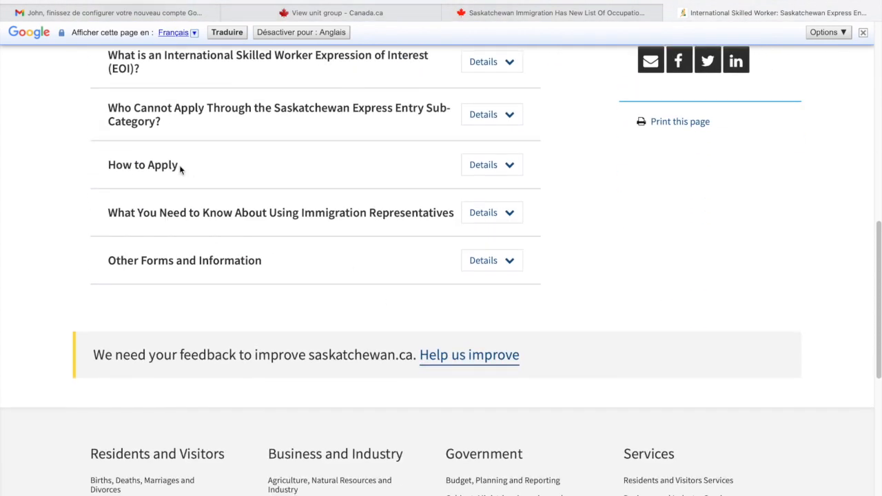
{"action": "left_click", "coordinate": [494, 173]}
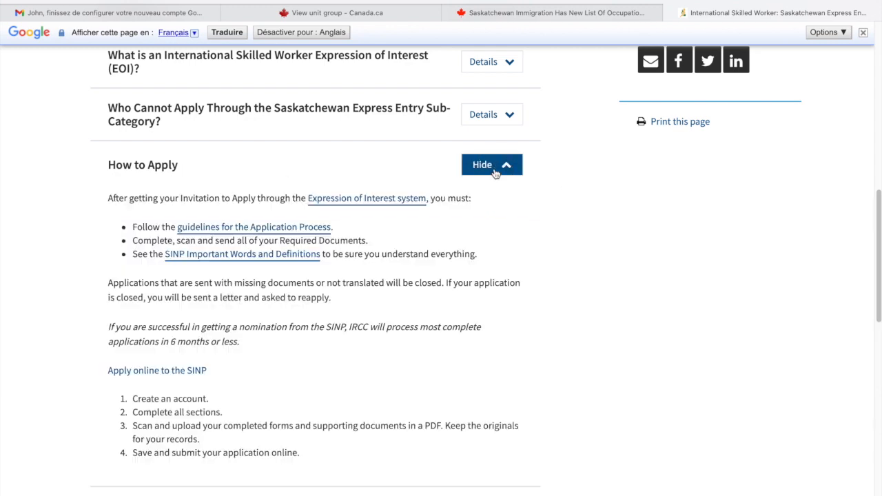
{"action": "left_click", "coordinate": [399, 200]}
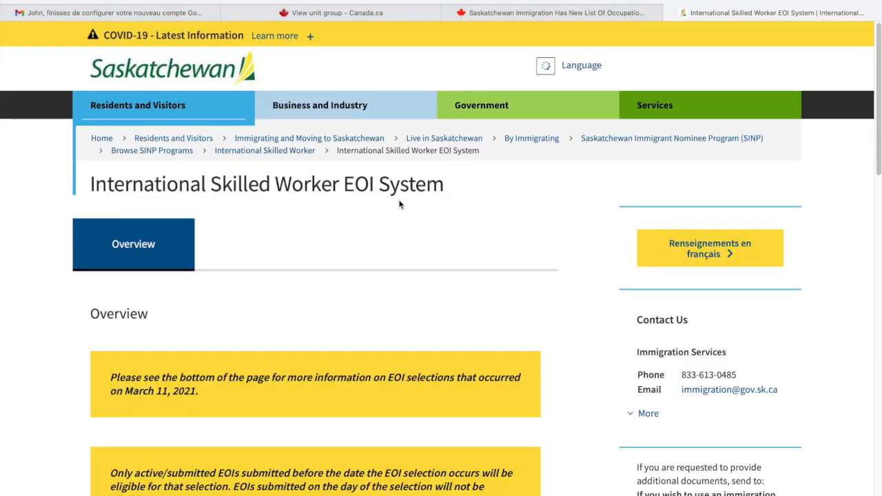
{"action": "scroll", "coordinate": [428, 350], "scroll_direction": "down", "scroll_amount": 5}
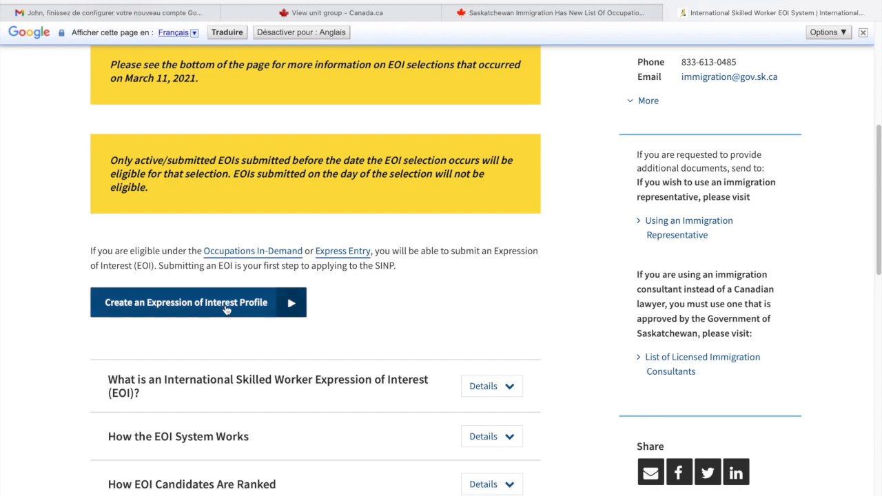
{"action": "left_click", "coordinate": [226, 308]}
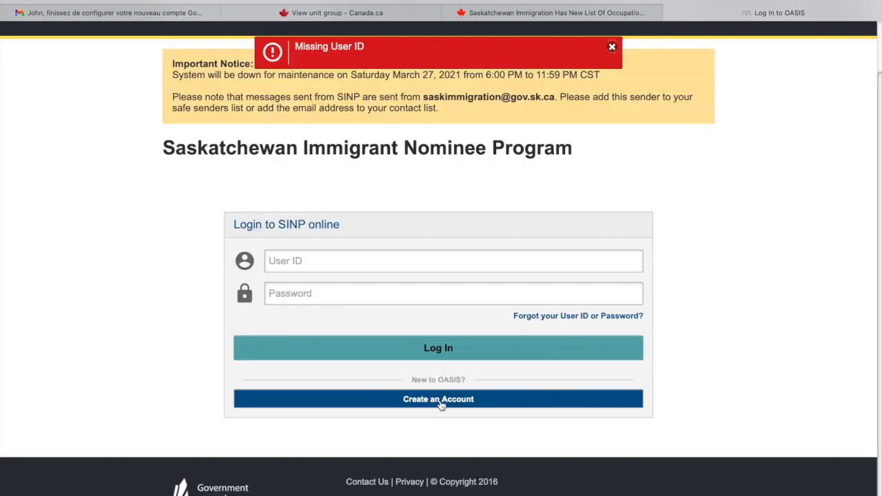
- Dismiss the Missing User ID error on the OASIS login page
{"action": "scroll", "coordinate": [716, 284], "scroll_direction": "up", "scroll_amount": 2}
{"action": "scroll", "coordinate": [715, 285], "scroll_direction": "up", "scroll_amount": 1}
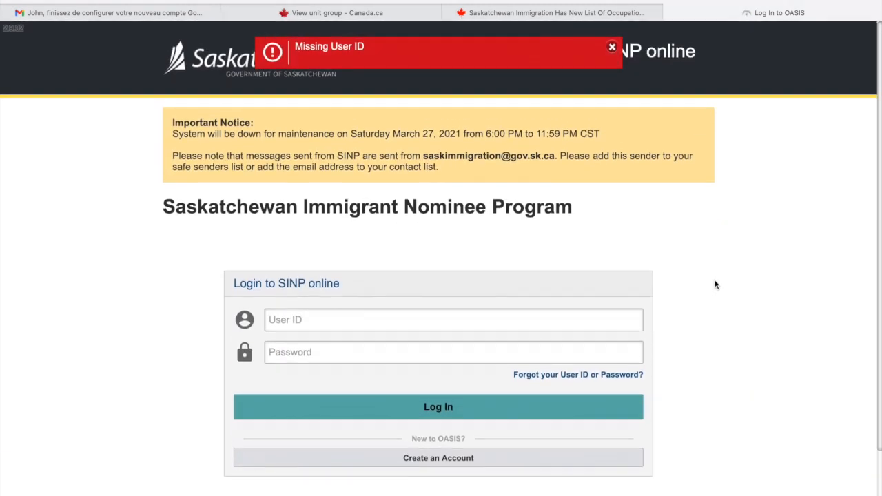
{"action": "left_click", "coordinate": [611, 47]}
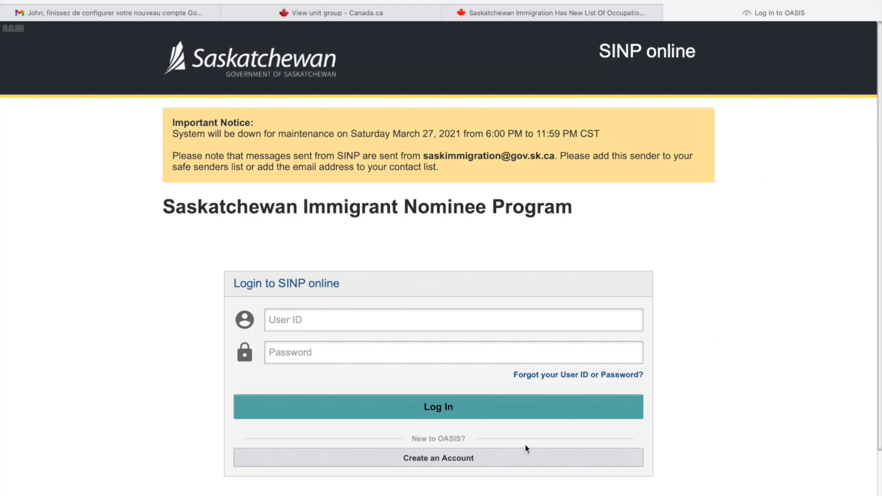
{"action": "left_click_drag", "start_coordinate": [411, 437], "coordinate": [467, 438]}
{"action": "left_click", "coordinate": [468, 438]}
{"action": "triple_click", "coordinate": [468, 438]}
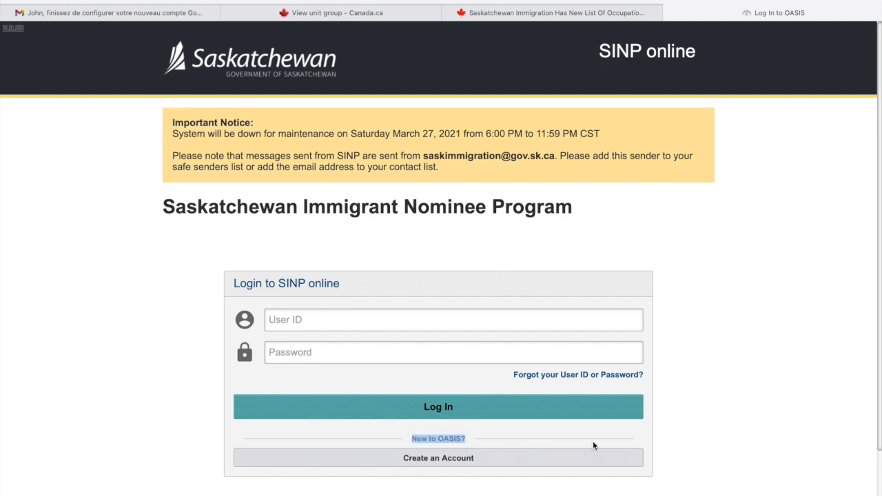
{"action": "left_click", "coordinate": [703, 418]}
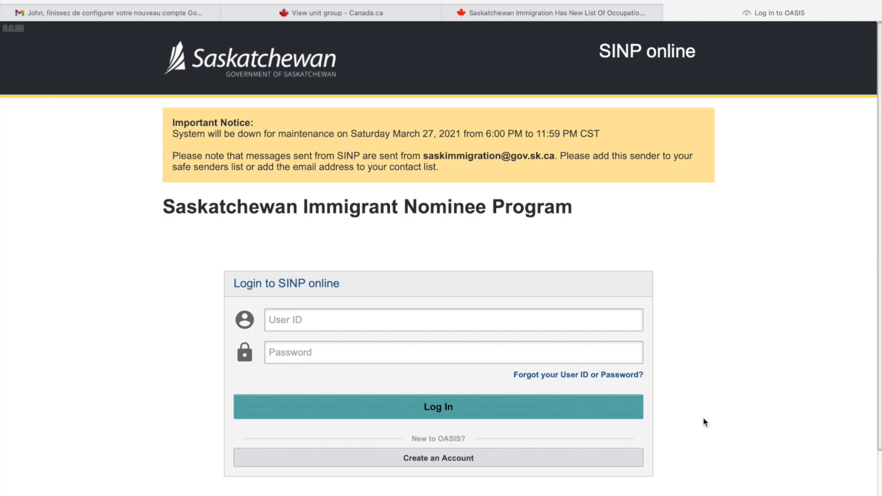
- Register a new OASIS account as SINP Applicant or Expression of Interest Candidate
{"action": "left_click", "coordinate": [455, 460]}
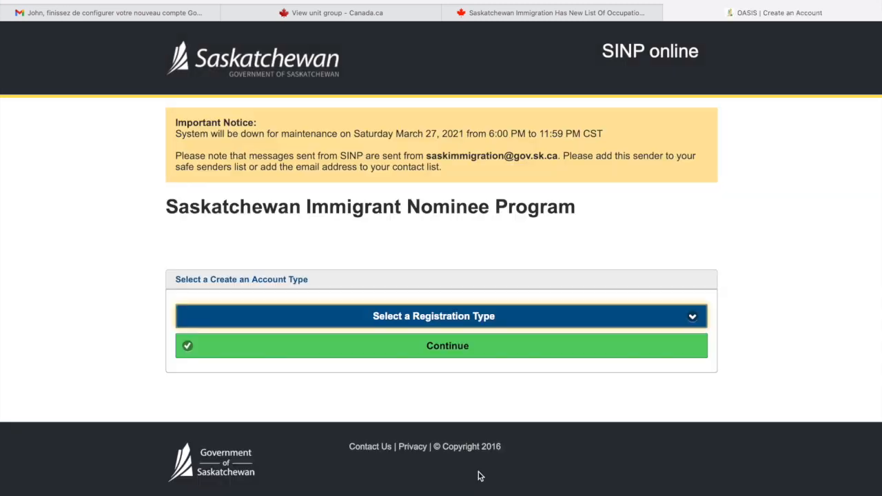
{"action": "left_click", "coordinate": [499, 317]}
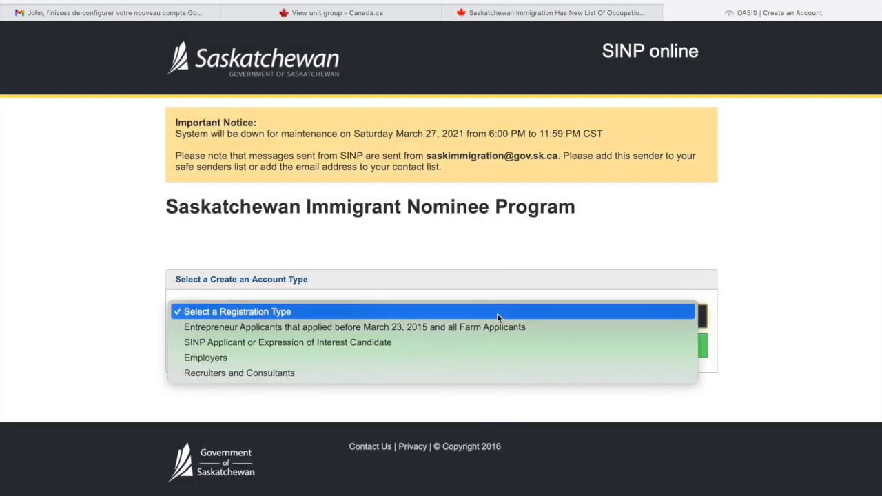
{"action": "left_click", "coordinate": [445, 347]}
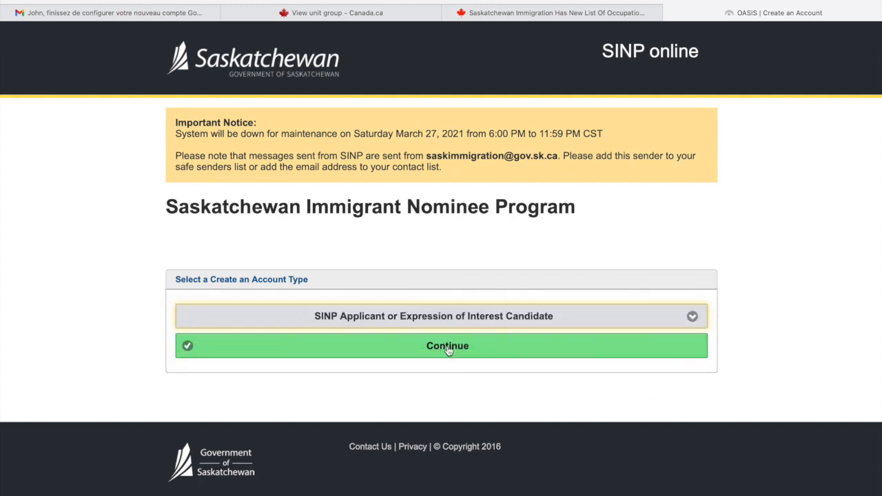
- Continue to the form and enter the username, first name and family name
{"action": "left_click", "coordinate": [450, 348]}
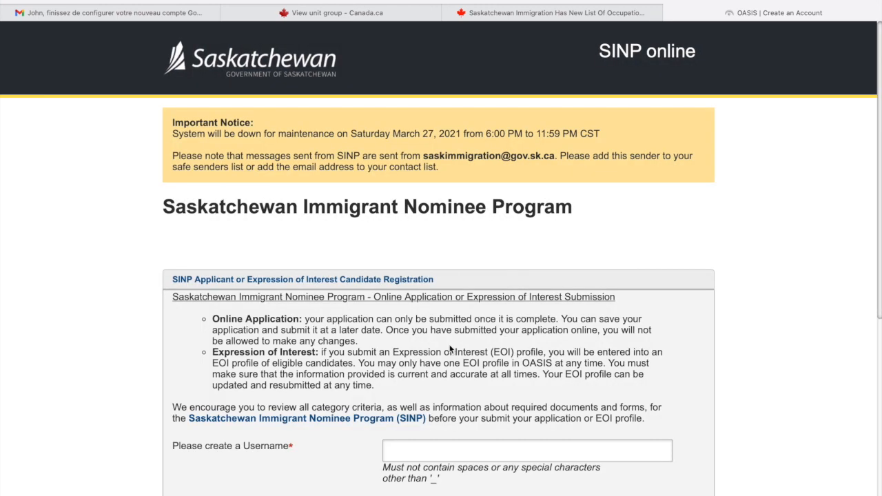
{"action": "scroll", "coordinate": [450, 348], "scroll_direction": "down", "scroll_amount": 3}
{"action": "scroll", "coordinate": [449, 348], "scroll_direction": "down", "scroll_amount": 1}
{"action": "left_click", "coordinate": [448, 252]}
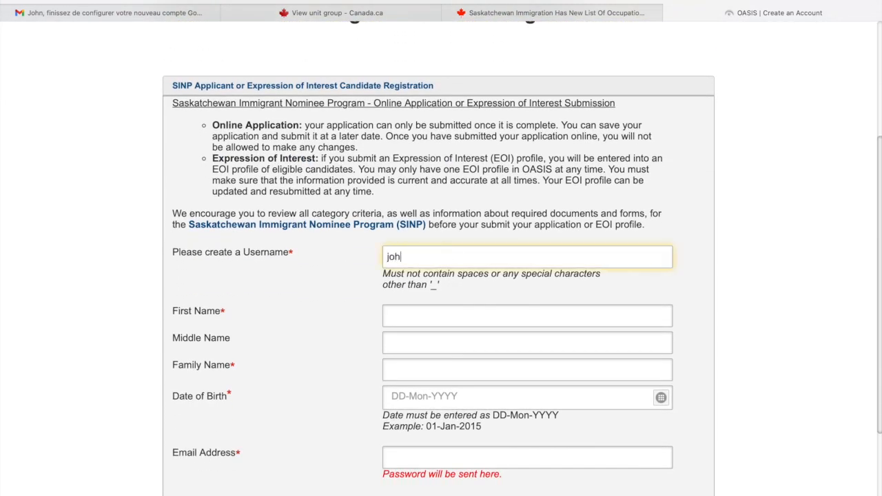
{"action": "left_click", "coordinate": [441, 315]}
{"action": "type", "text": "John"}
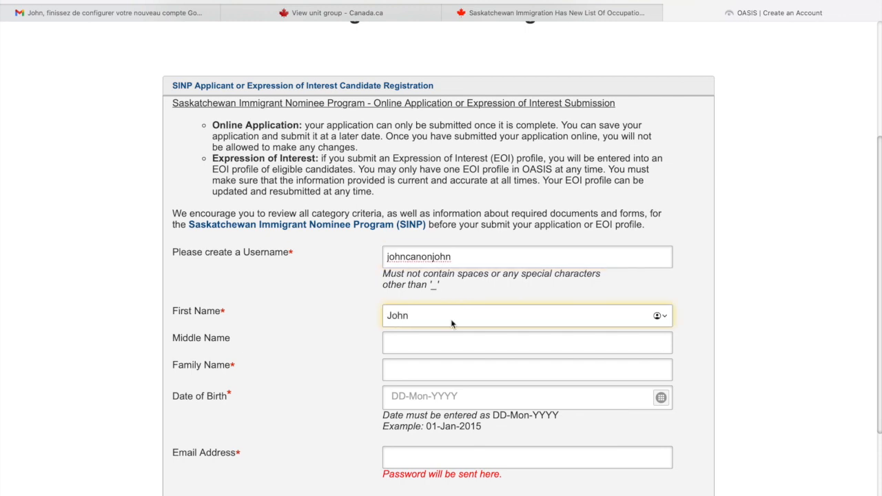
{"action": "left_click", "coordinate": [422, 368]}
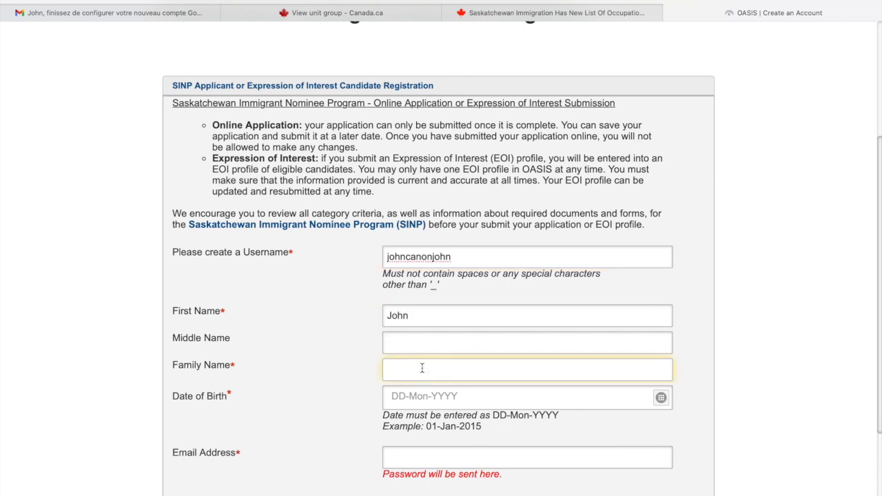
{"action": "type", "text": "Canon"}
{"action": "left_click", "coordinate": [743, 352]}
- Set the date of birth to 07-Jul-1993 using the calendar picker
{"action": "scroll", "coordinate": [743, 352], "scroll_direction": "down", "scroll_amount": 2}
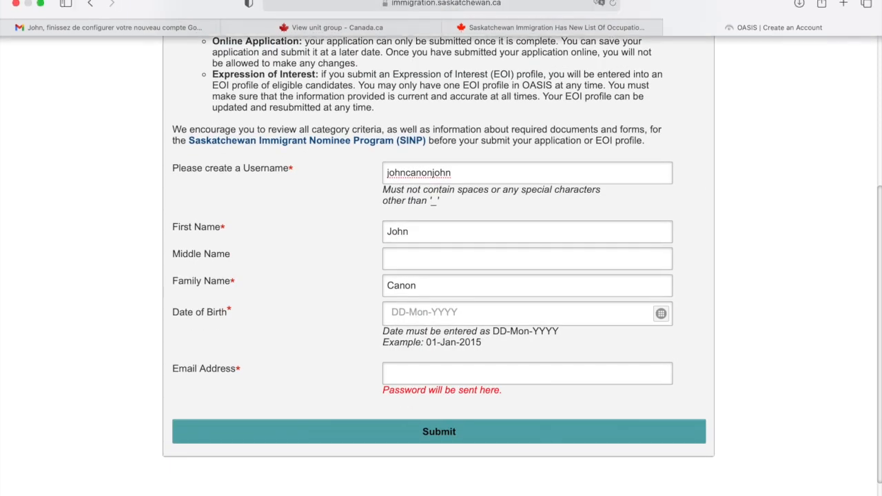
{"action": "scroll", "coordinate": [518, 329], "scroll_direction": "down", "scroll_amount": 1}
{"action": "scroll", "coordinate": [519, 329], "scroll_direction": "down", "scroll_amount": 1}
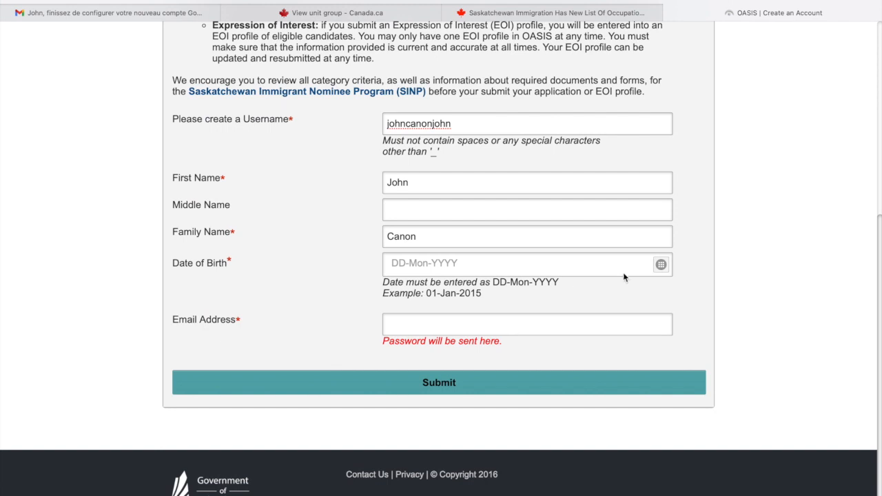
{"action": "left_click", "coordinate": [661, 266]}
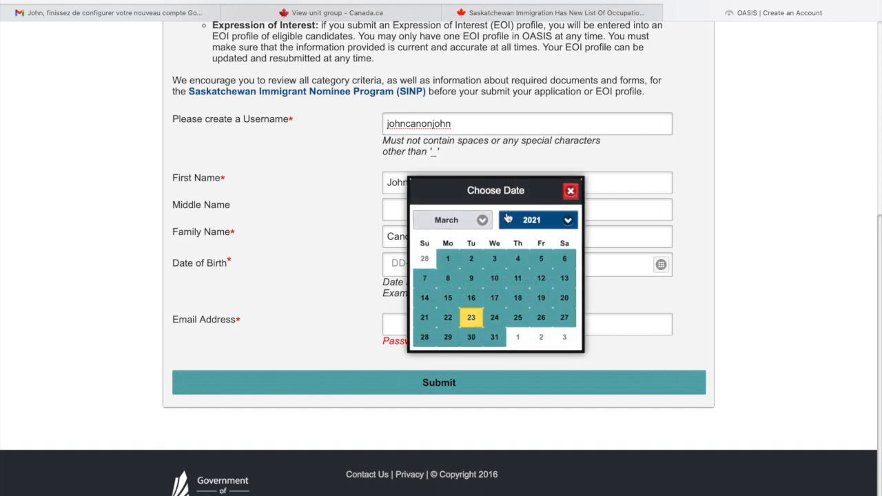
{"action": "left_click", "coordinate": [532, 219]}
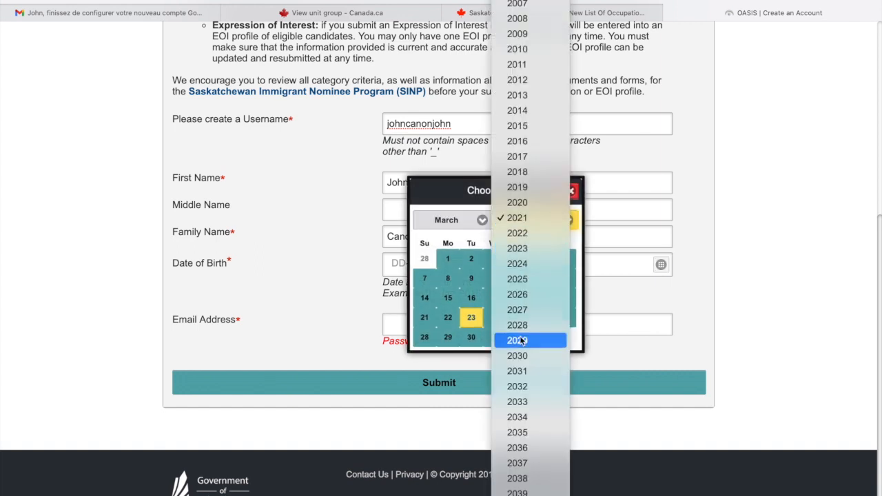
{"action": "scroll", "coordinate": [524, 202], "scroll_direction": "up", "scroll_amount": 5}
{"action": "scroll", "coordinate": [525, 206], "scroll_direction": "up", "scroll_amount": 3}
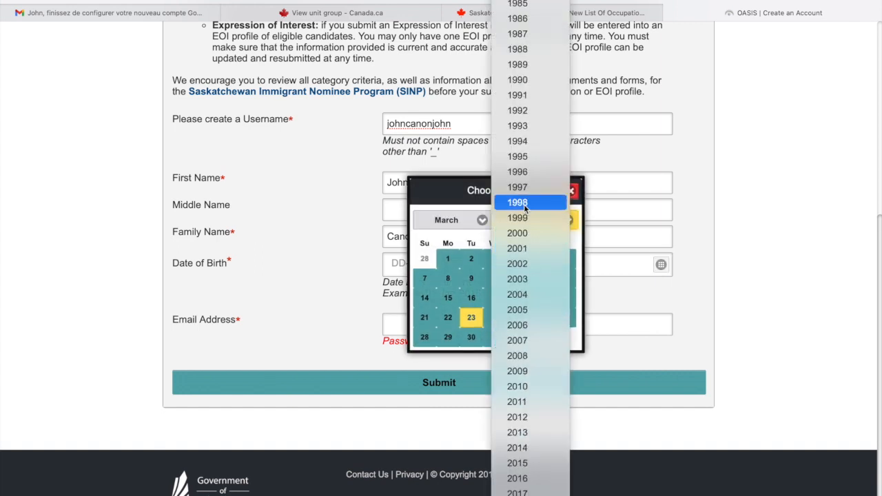
{"action": "scroll", "coordinate": [526, 206], "scroll_direction": "up", "scroll_amount": 2}
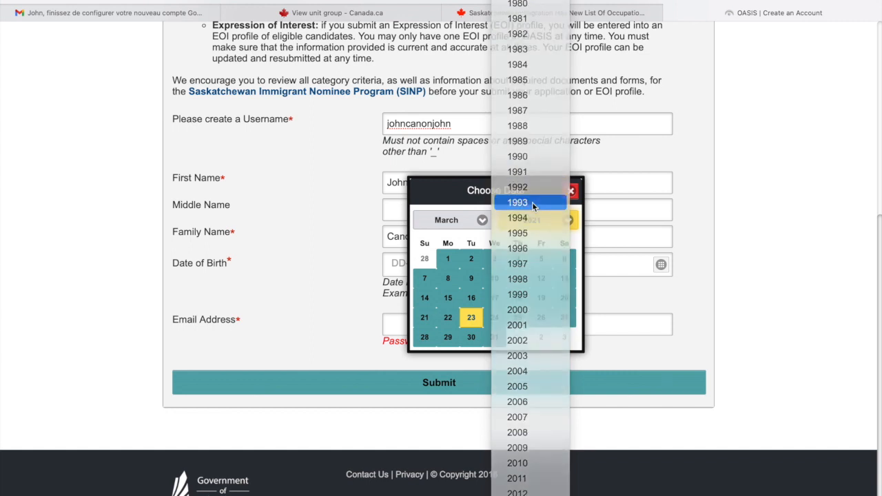
{"action": "left_click", "coordinate": [522, 204]}
{"action": "left_click", "coordinate": [479, 222]}
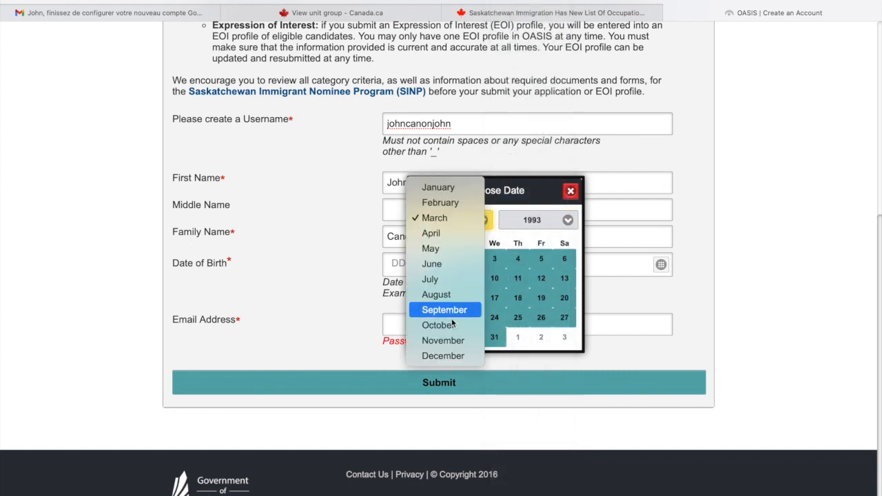
{"action": "left_click", "coordinate": [435, 279]}
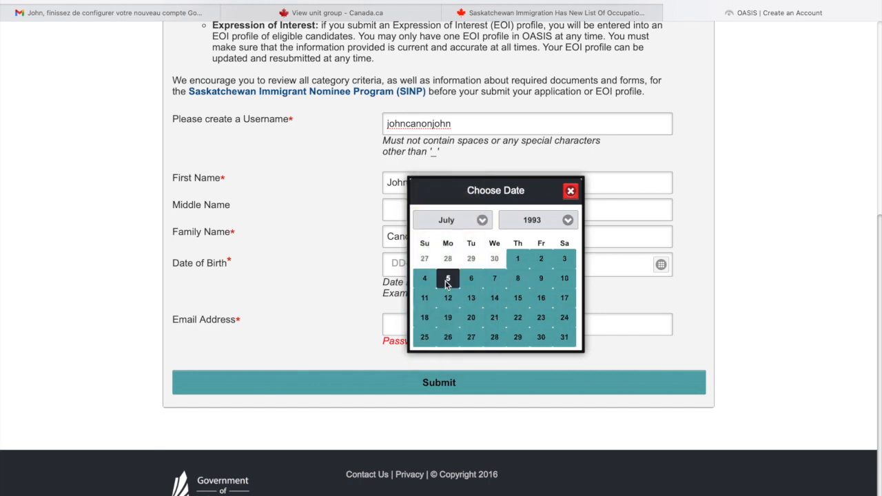
{"action": "left_click", "coordinate": [492, 282]}
- Enter the applicant's e-mail address
{"action": "scroll", "coordinate": [648, 283], "scroll_direction": "down", "scroll_amount": 1}
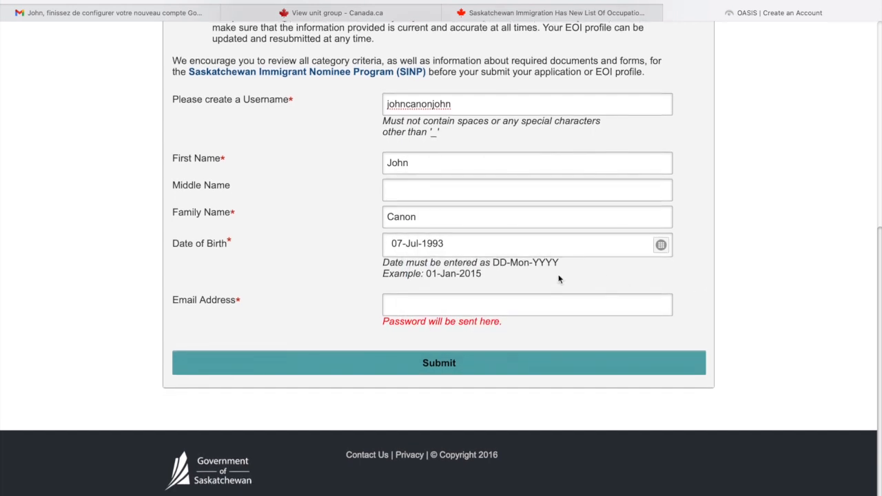
{"action": "left_click", "coordinate": [523, 305]}
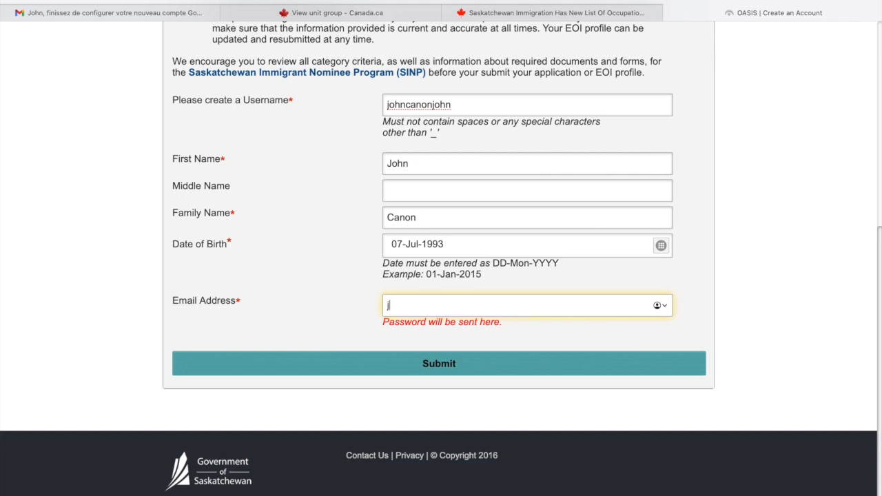
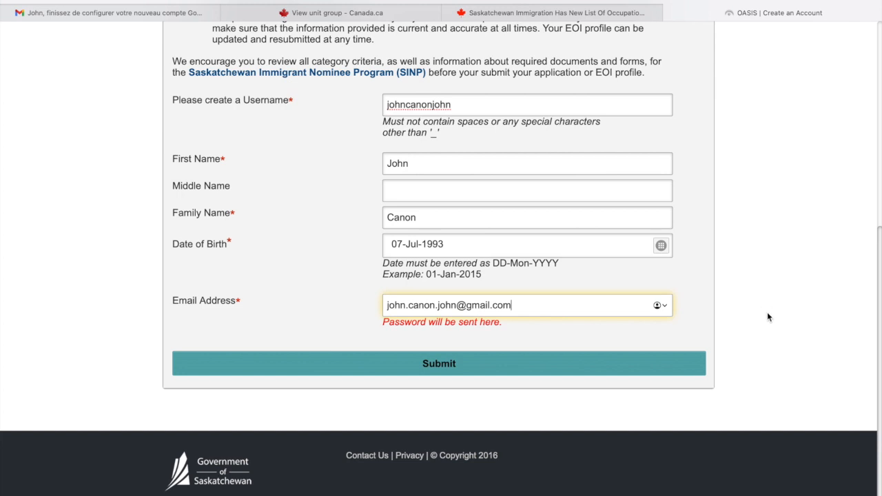
- Review the entered username, names and e-mail address for accuracy
{"action": "left_click", "coordinate": [528, 107]}
{"action": "left_click_drag", "start_coordinate": [468, 105], "coordinate": [384, 105]}
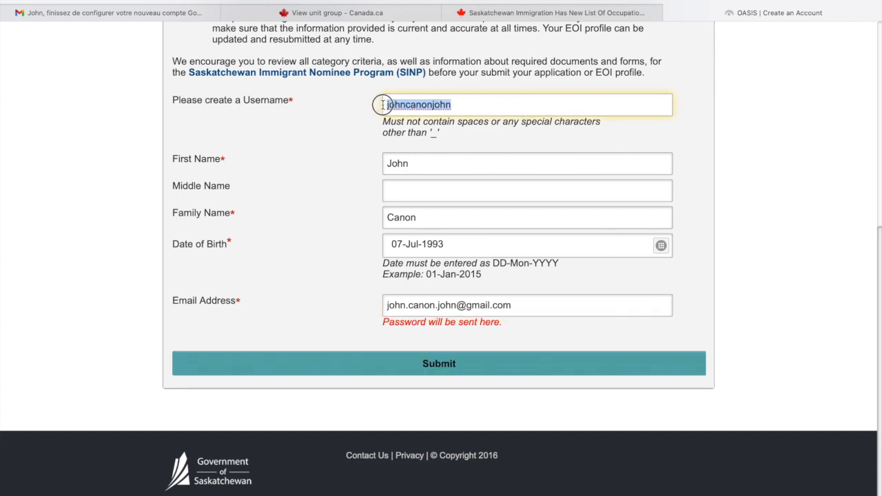
{"action": "left_click", "coordinate": [439, 143]}
{"action": "left_click_drag", "start_coordinate": [433, 163], "coordinate": [338, 167]}
{"action": "left_click", "coordinate": [409, 193]}
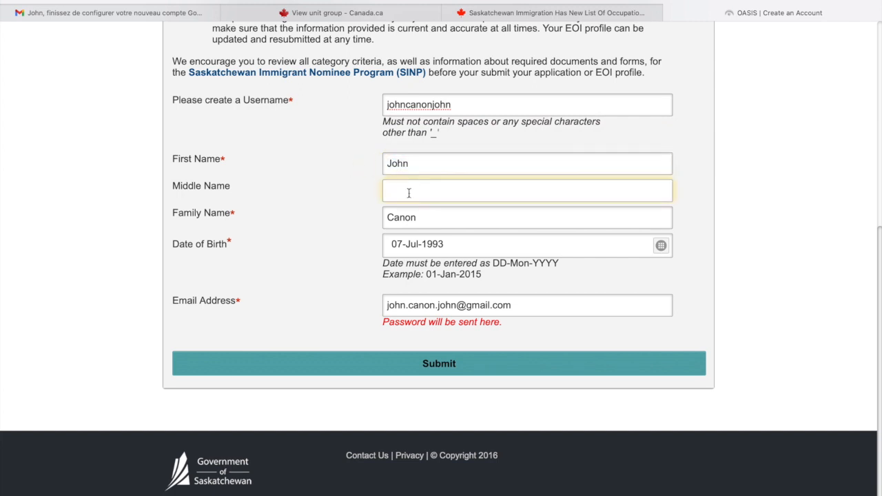
{"action": "left_click", "coordinate": [439, 220]}
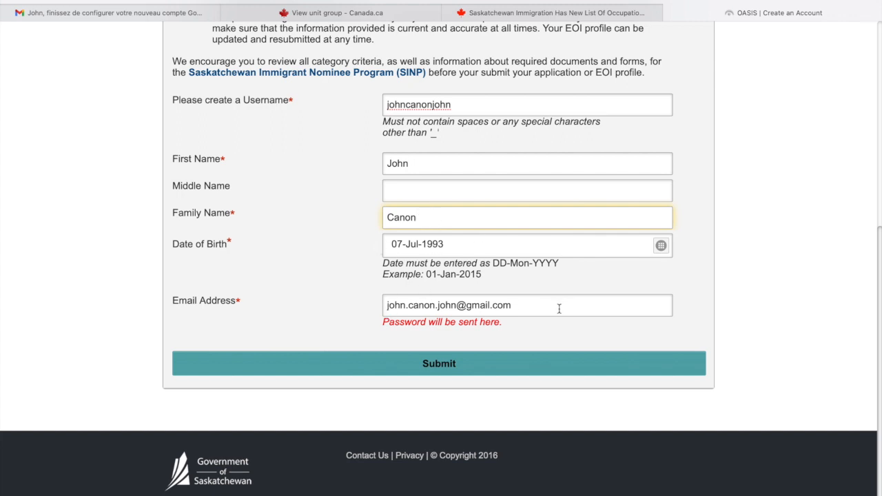
{"action": "left_click_drag", "start_coordinate": [513, 305], "coordinate": [357, 301]}
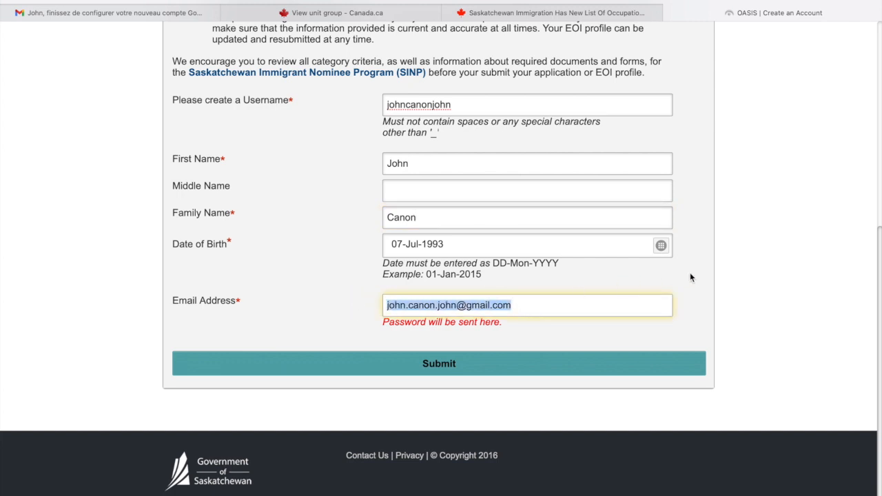
{"action": "left_click", "coordinate": [696, 298]}
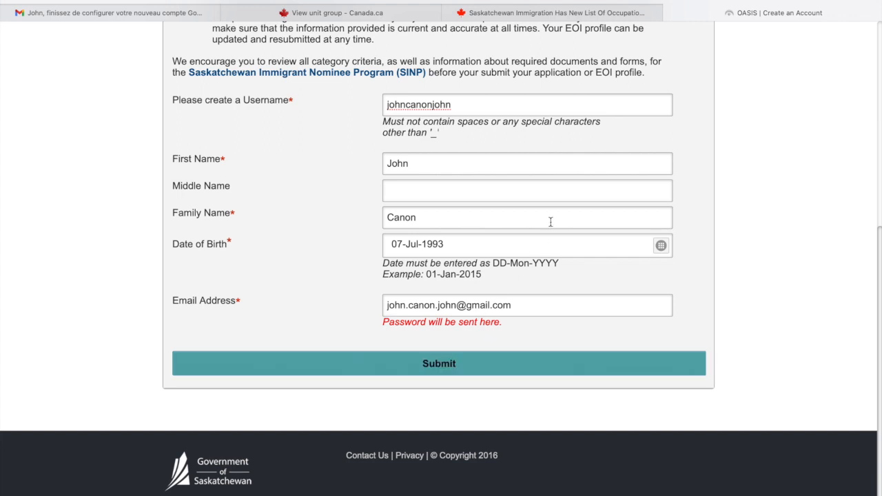
- Submit the OASIS registration, then switch to the Gmail tab
{"action": "left_click", "coordinate": [494, 372]}
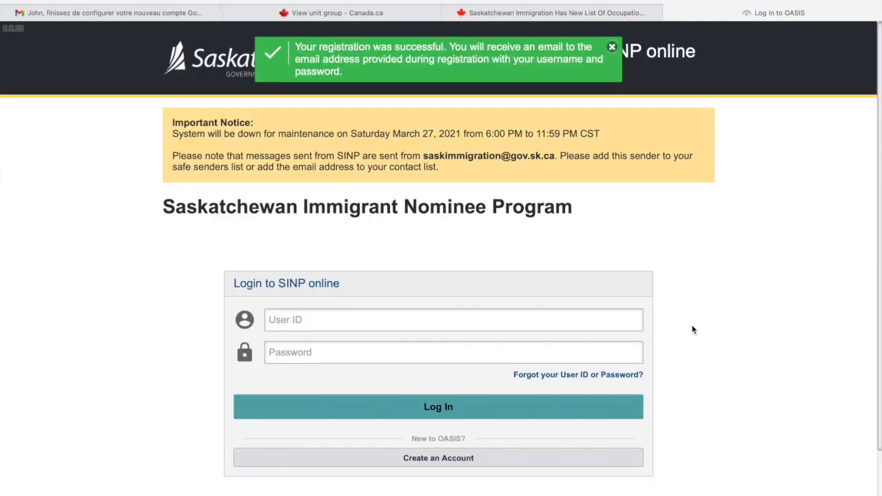
{"action": "scroll", "coordinate": [719, 318], "scroll_direction": "down", "scroll_amount": 1}
{"action": "scroll", "coordinate": [719, 319], "scroll_direction": "up", "scroll_amount": 1}
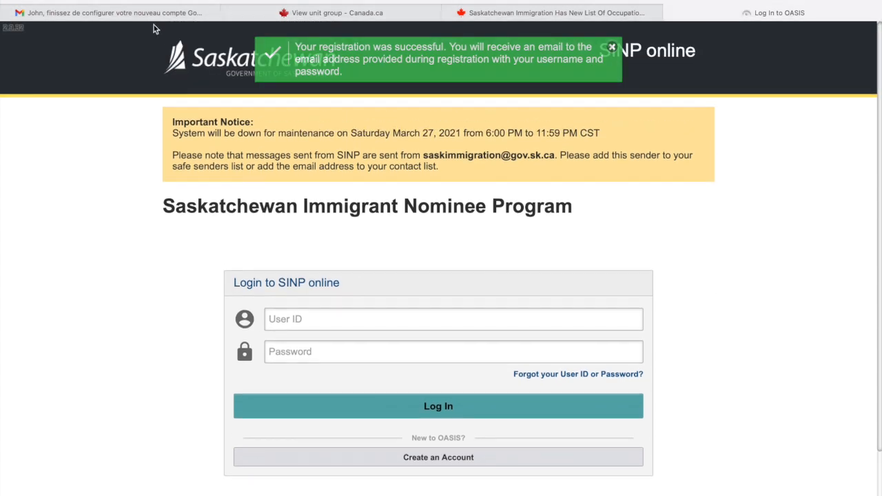
{"action": "left_click", "coordinate": [111, 13]}
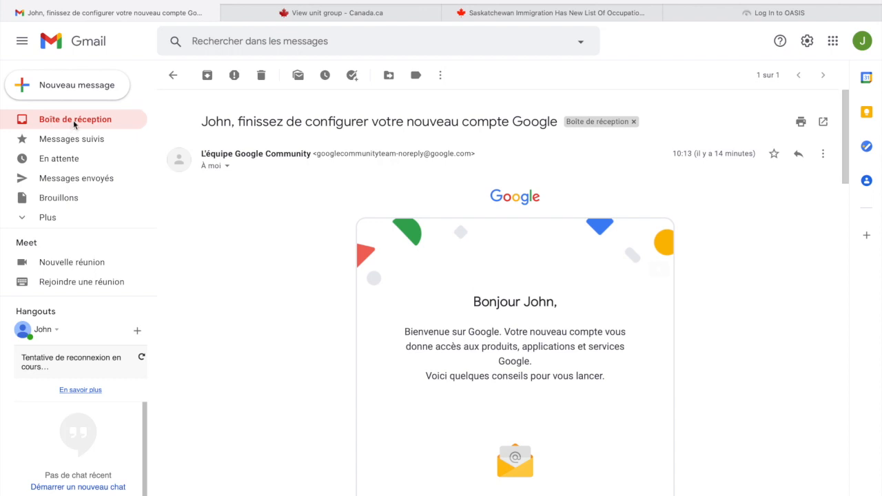
- Return to the Gmail inbox and refresh it to check for new mail
{"action": "left_click", "coordinate": [173, 75]}
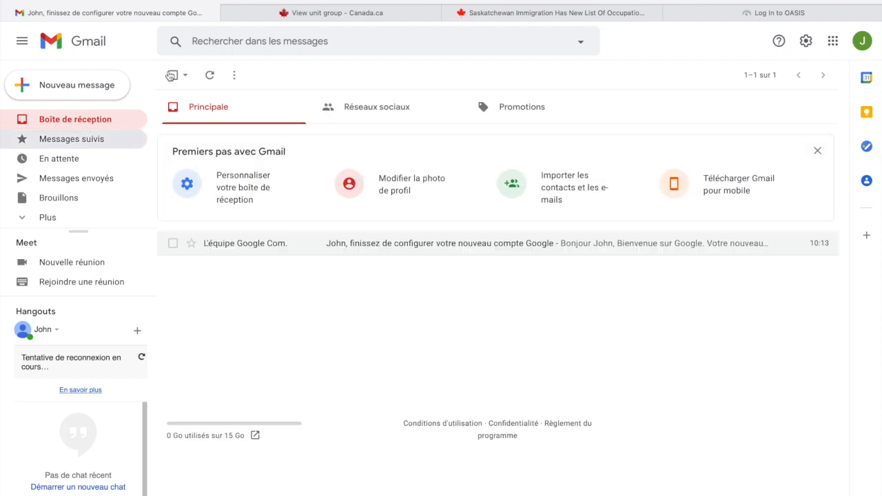
{"action": "left_click", "coordinate": [173, 243]}
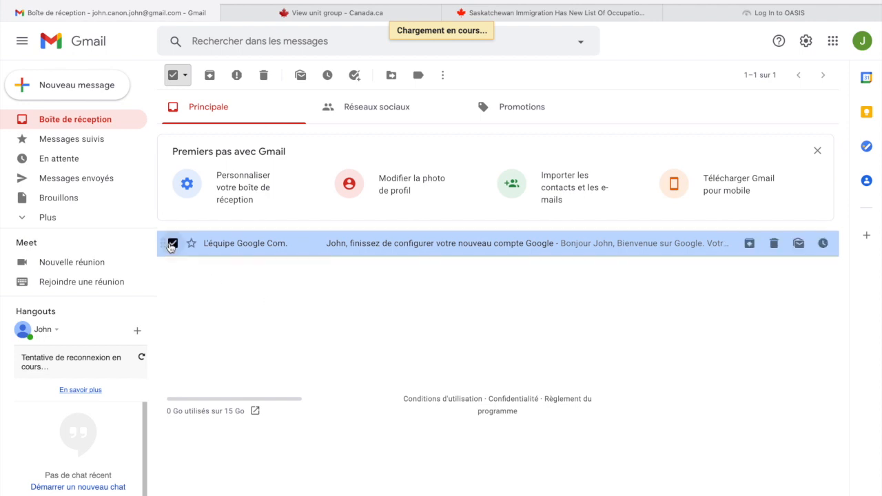
{"action": "left_click", "coordinate": [172, 244]}
{"action": "key", "text": "g"}
{"action": "key", "text": "s"}
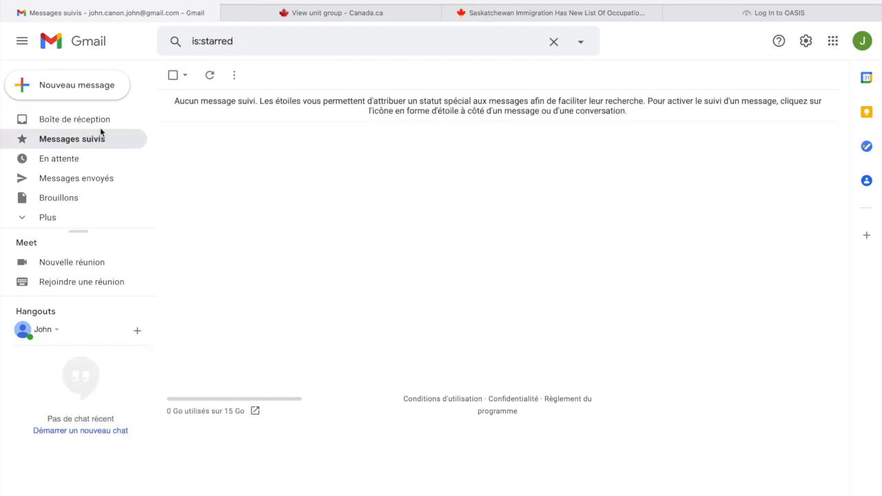
{"action": "left_click", "coordinate": [76, 120]}
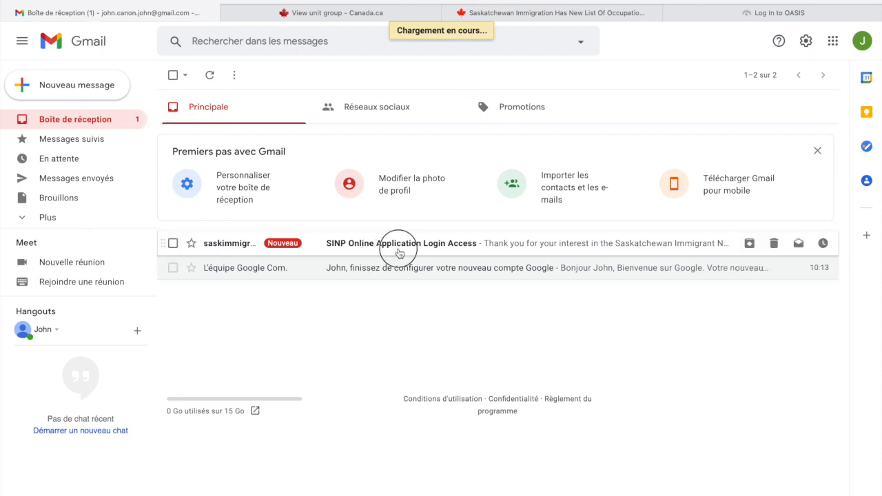
- Copy the password from the SINP Login Access email and open a new tab
{"action": "left_click", "coordinate": [400, 243]}
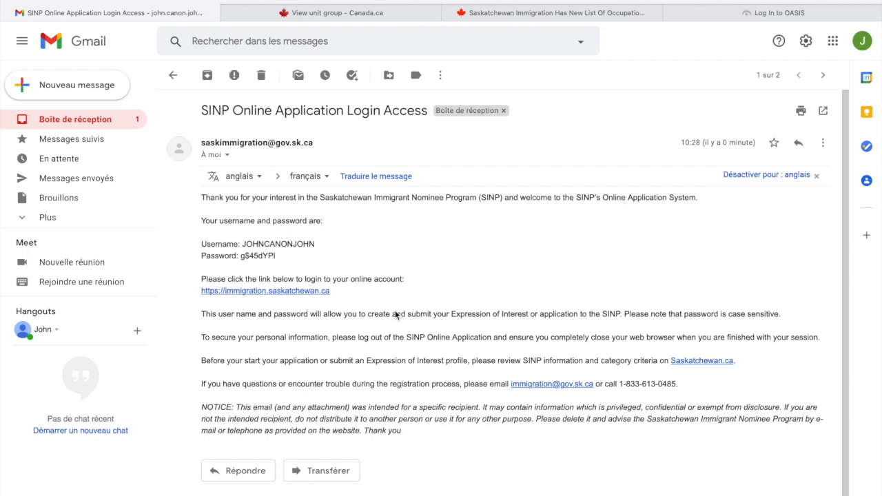
{"action": "left_click_drag", "start_coordinate": [278, 252], "coordinate": [242, 252]}
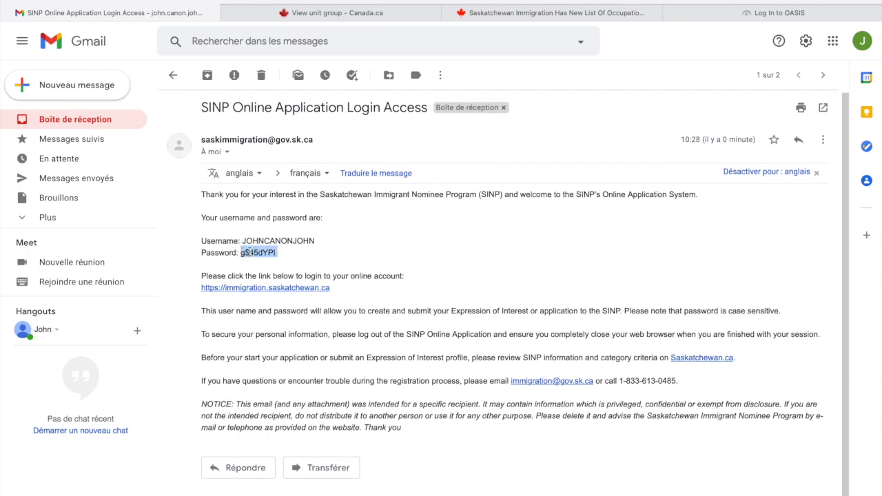
{"action": "right_click", "coordinate": [251, 253]}
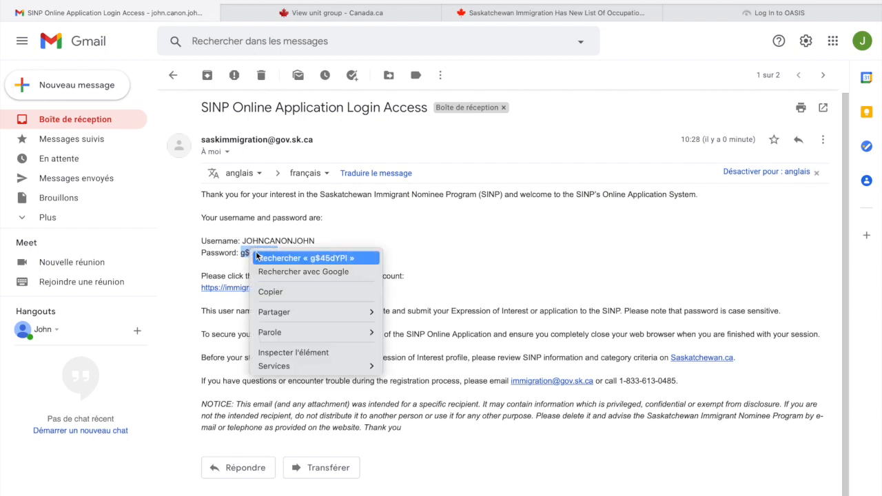
{"action": "left_click", "coordinate": [271, 293]}
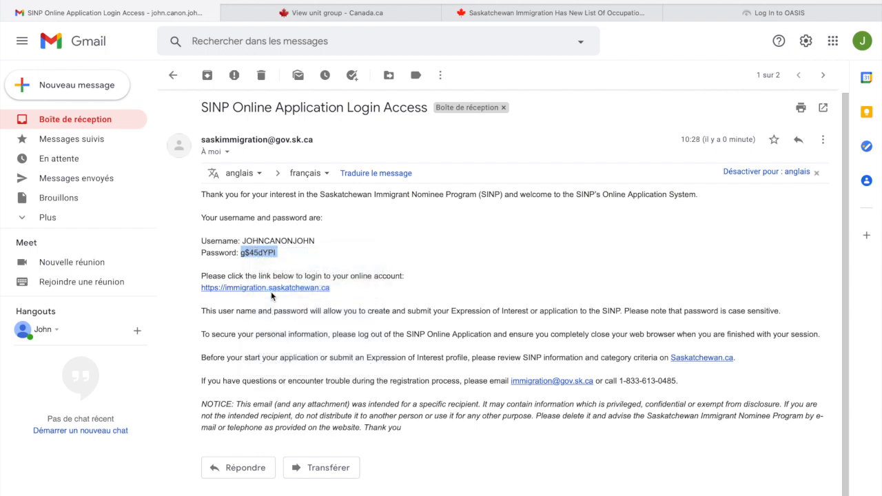
{"action": "left_click", "coordinate": [292, 305]}
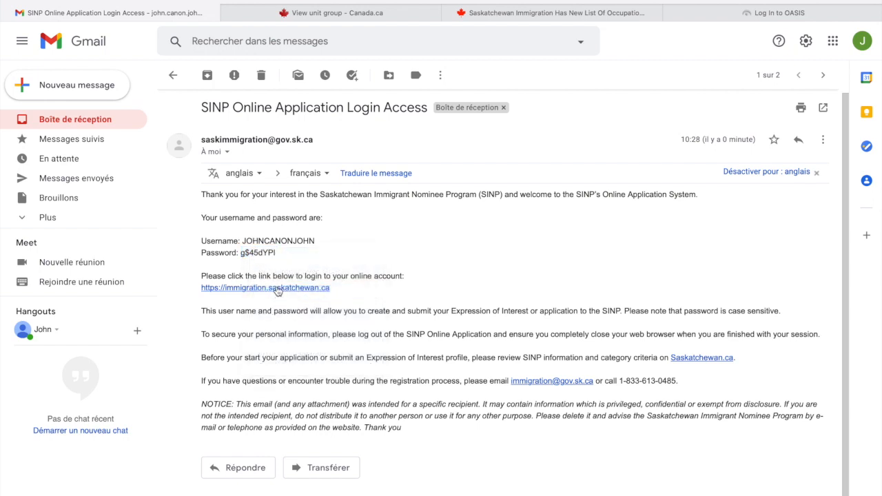
{"action": "left_click", "coordinate": [278, 290]}
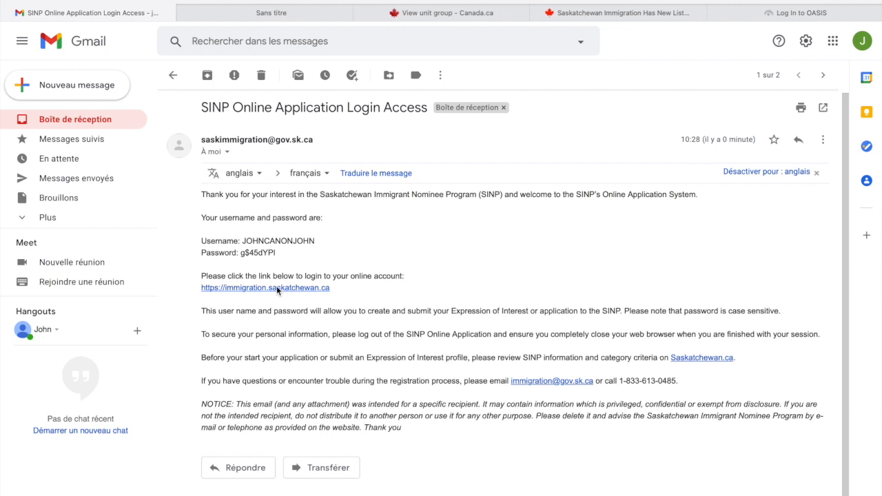
{"action": "left_click", "coordinate": [301, 20]}
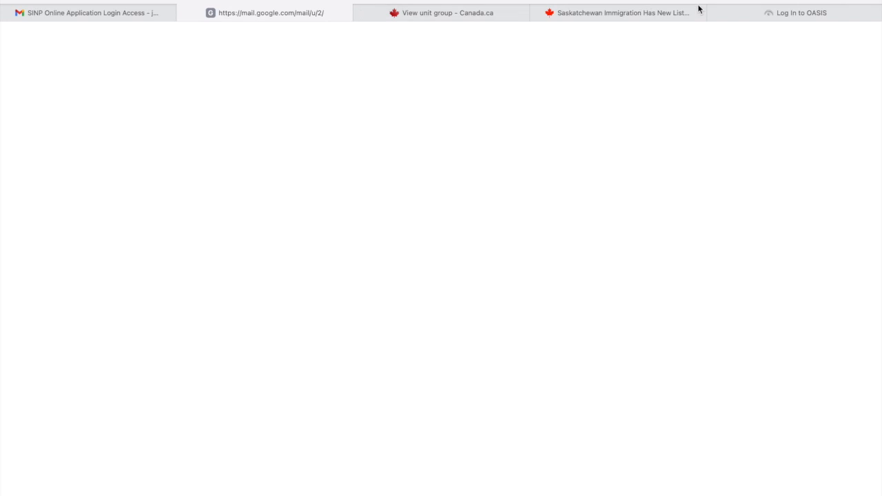
- Log in to OASIS with the emailed User ID and password, saving the password to the keychain
{"action": "left_click", "coordinate": [790, 14]}
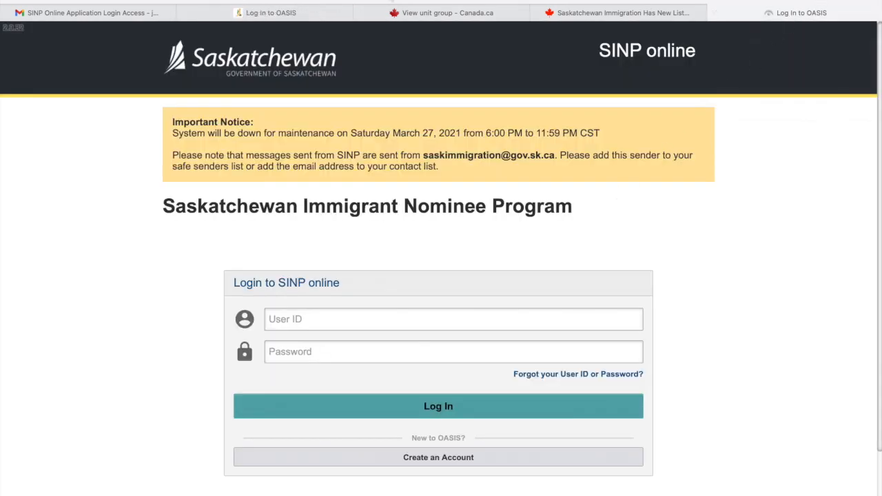
{"action": "left_click", "coordinate": [279, 14]}
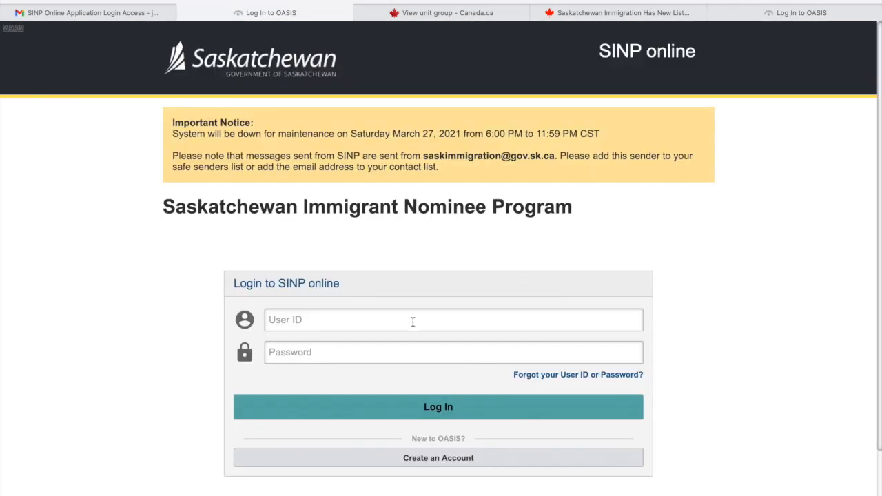
{"action": "left_click", "coordinate": [395, 351]}
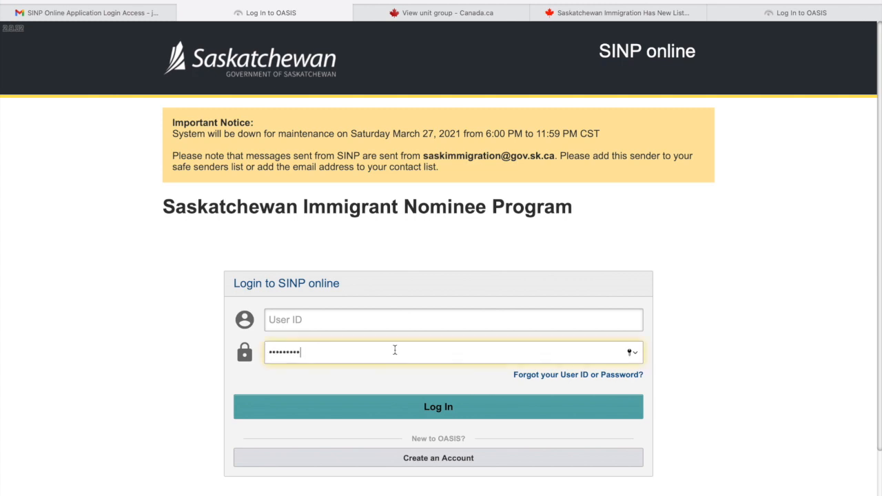
{"action": "left_click", "coordinate": [346, 319]}
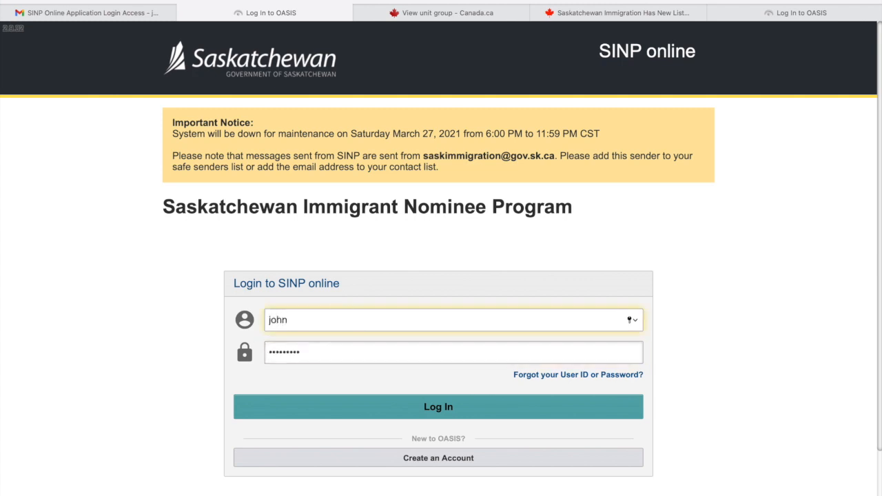
{"action": "left_click", "coordinate": [819, 387]}
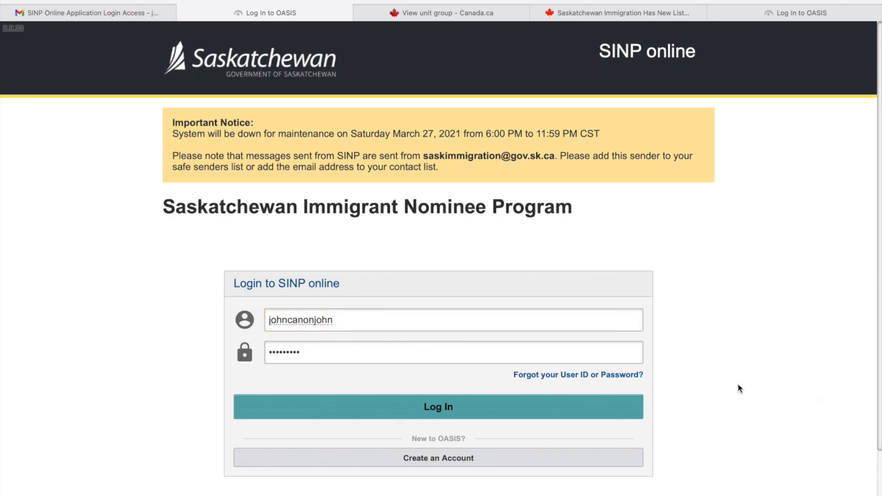
{"action": "left_click", "coordinate": [591, 408]}
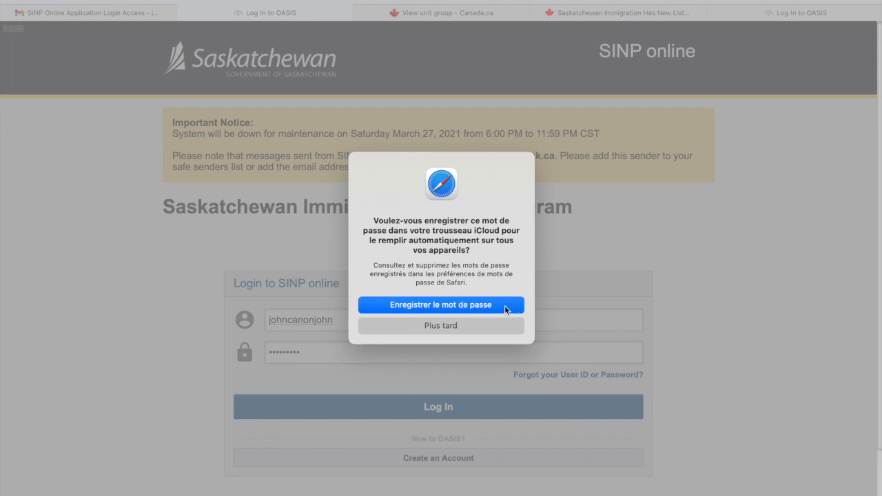
{"action": "left_click", "coordinate": [493, 308]}
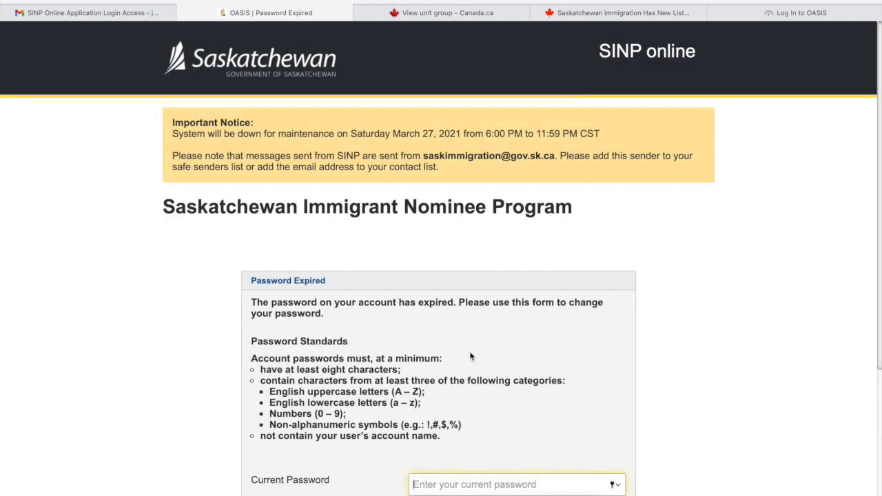
- Paste the old password, accept Safari's strong suggested password, and submit the change
{"action": "scroll", "coordinate": [471, 356], "scroll_direction": "down", "scroll_amount": 3}
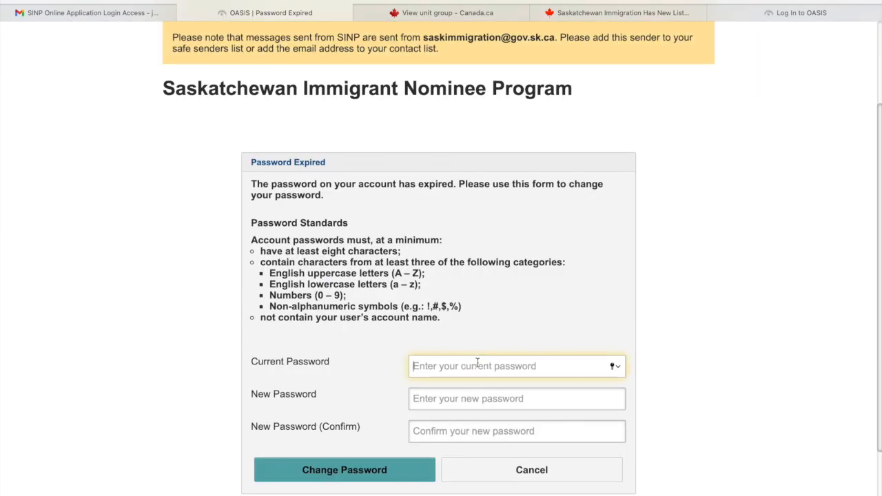
{"action": "key", "text": "super+v"}
{"action": "left_click", "coordinate": [475, 397]}
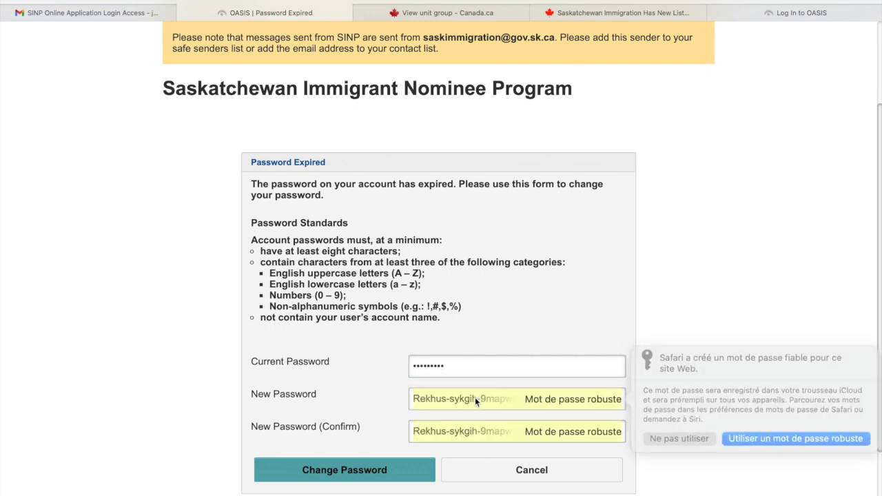
{"action": "left_click", "coordinate": [759, 434]}
{"action": "scroll", "coordinate": [703, 420], "scroll_direction": "down", "scroll_amount": 2}
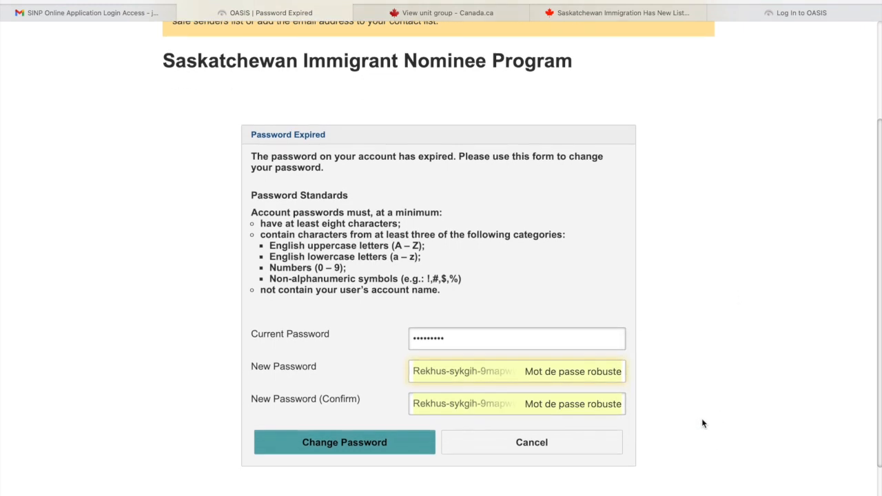
{"action": "left_click", "coordinate": [338, 411]}
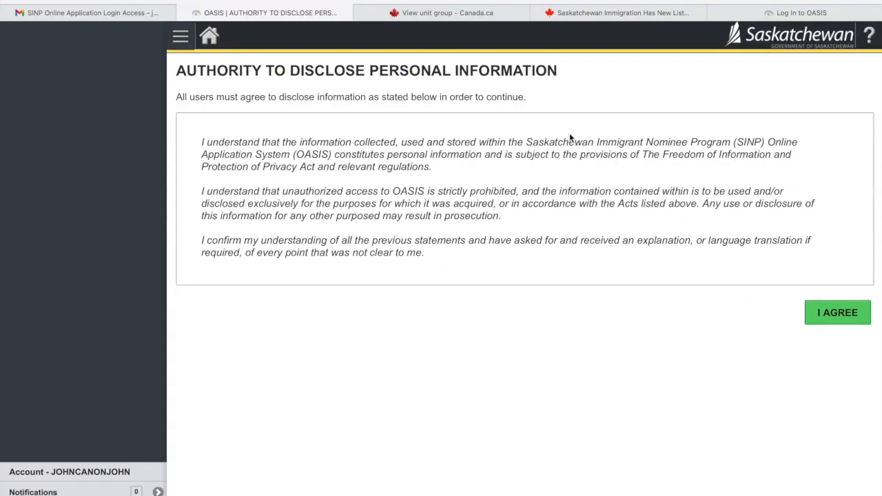
- Agree to the Authority to Disclose Personal Information terms and begin the application
{"action": "left_click", "coordinate": [836, 314]}
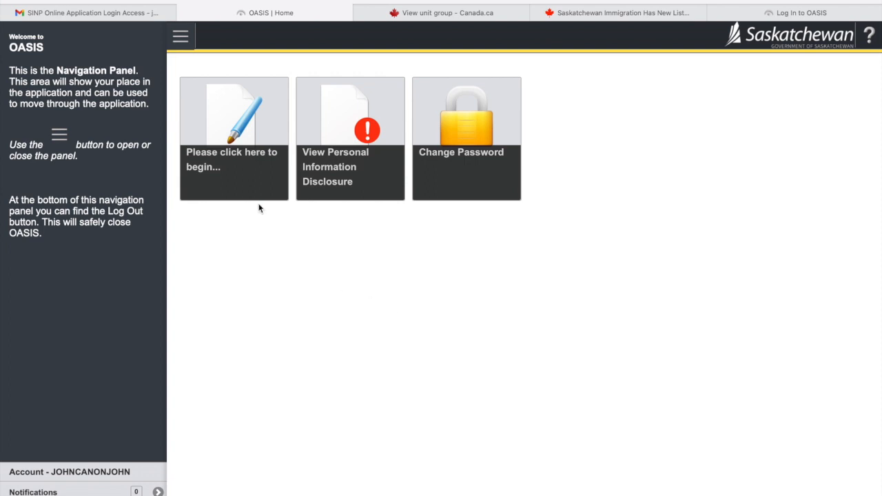
{"action": "left_click", "coordinate": [236, 137]}
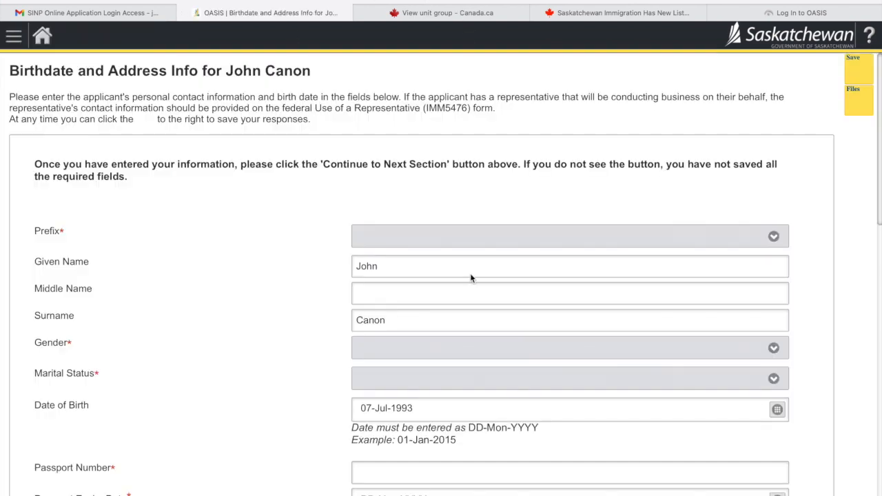
- Begin the OASIS application and look over the Birthdate and Address Info form
{"action": "scroll", "coordinate": [471, 275], "scroll_direction": "down", "scroll_amount": 4}
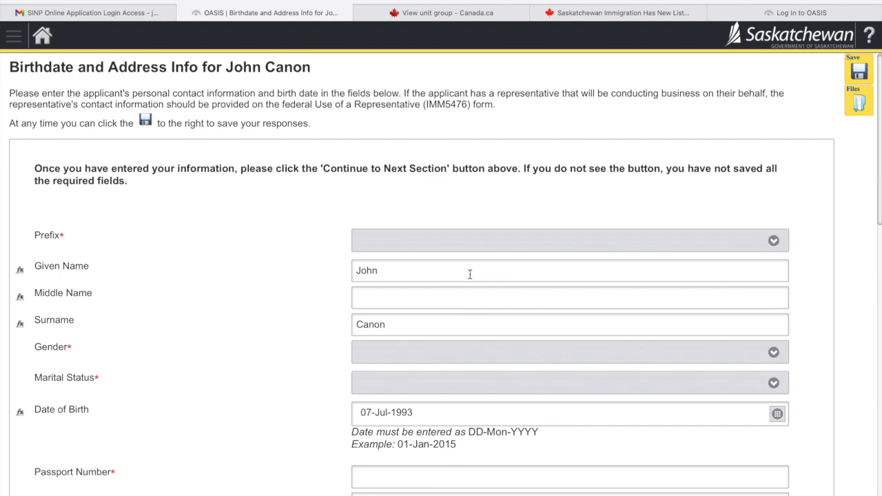
{"action": "scroll", "coordinate": [471, 280], "scroll_direction": "down", "scroll_amount": 6}
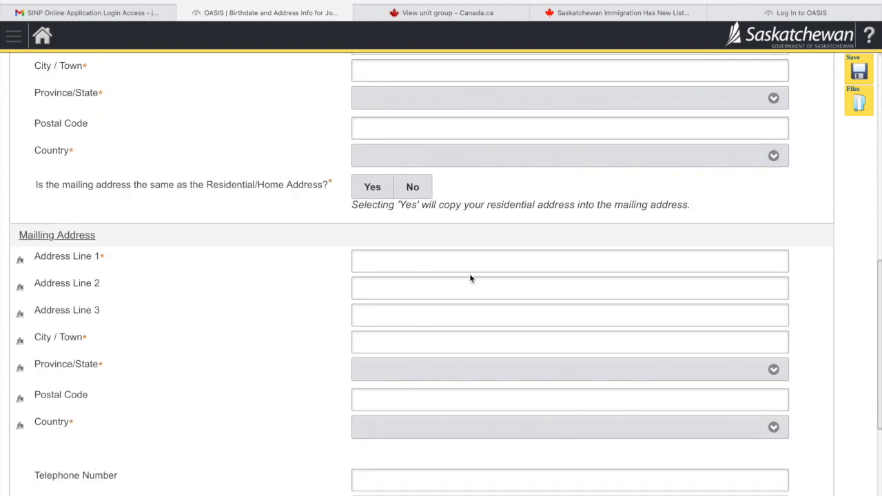
{"action": "scroll", "coordinate": [470, 278], "scroll_direction": "up", "scroll_amount": 4}
{"action": "scroll", "coordinate": [471, 278], "scroll_direction": "down", "scroll_amount": 10}
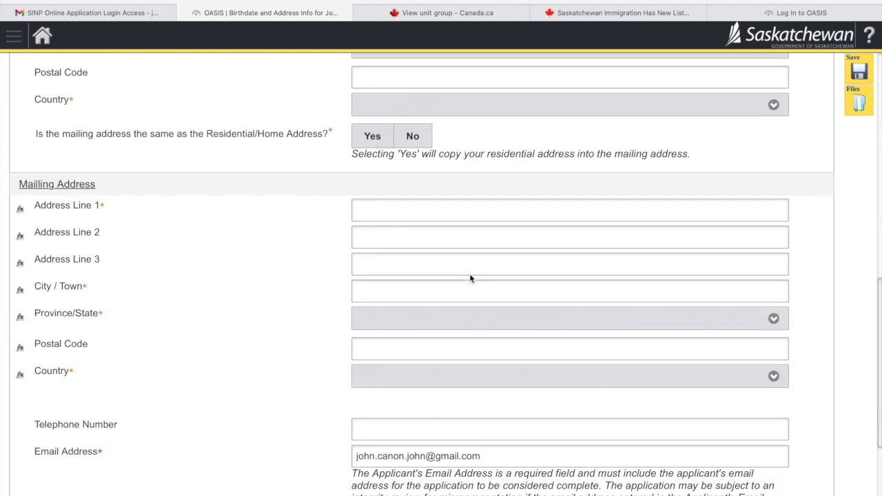
{"action": "scroll", "coordinate": [471, 278], "scroll_direction": "down", "scroll_amount": 6}
{"action": "left_click", "coordinate": [544, 379]}
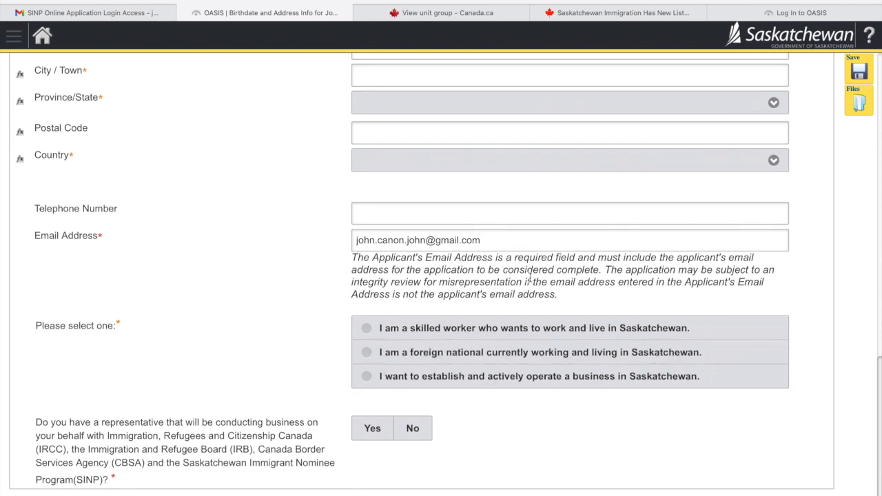
{"action": "scroll", "coordinate": [530, 275], "scroll_direction": "up", "scroll_amount": 20}
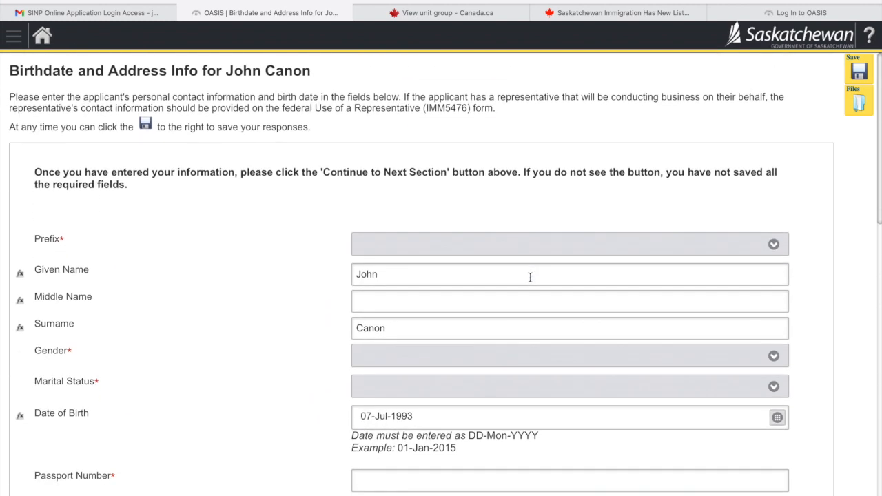
- Set the name prefix to Mr., gender to Male and marital status to Single
{"action": "left_click", "coordinate": [507, 241]}
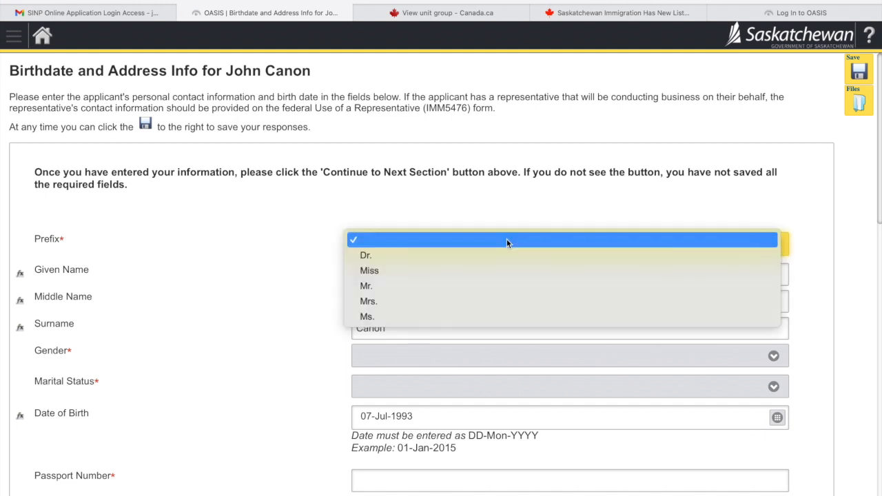
{"action": "left_click", "coordinate": [480, 288]}
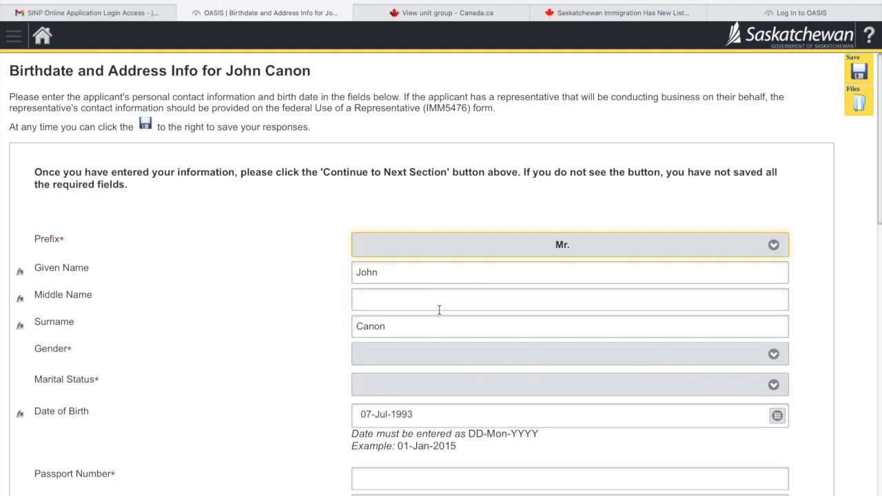
{"action": "scroll", "coordinate": [439, 289], "scroll_direction": "down", "scroll_amount": 1}
{"action": "scroll", "coordinate": [411, 282], "scroll_direction": "down", "scroll_amount": 1}
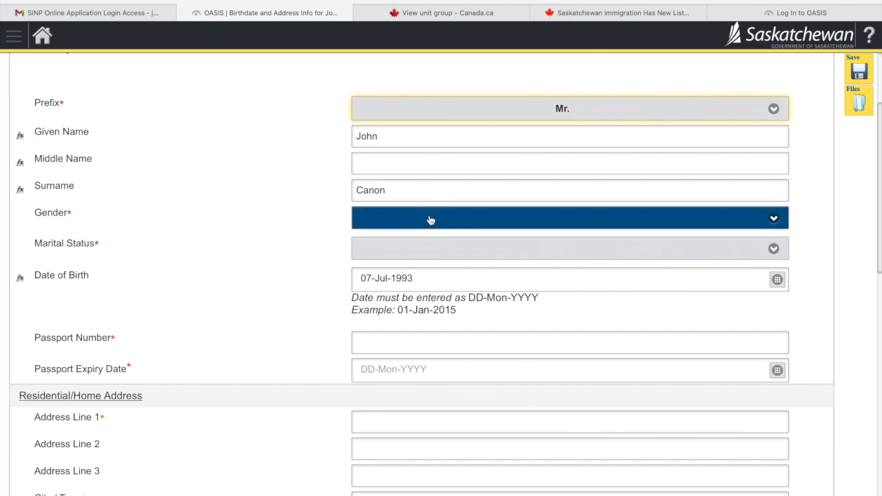
{"action": "left_click", "coordinate": [429, 219]}
{"action": "left_click", "coordinate": [415, 246]}
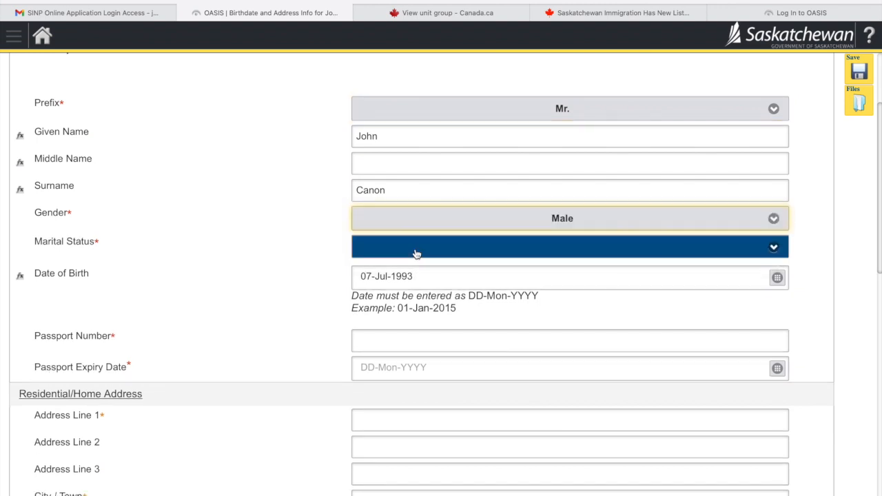
{"action": "left_click", "coordinate": [416, 254]}
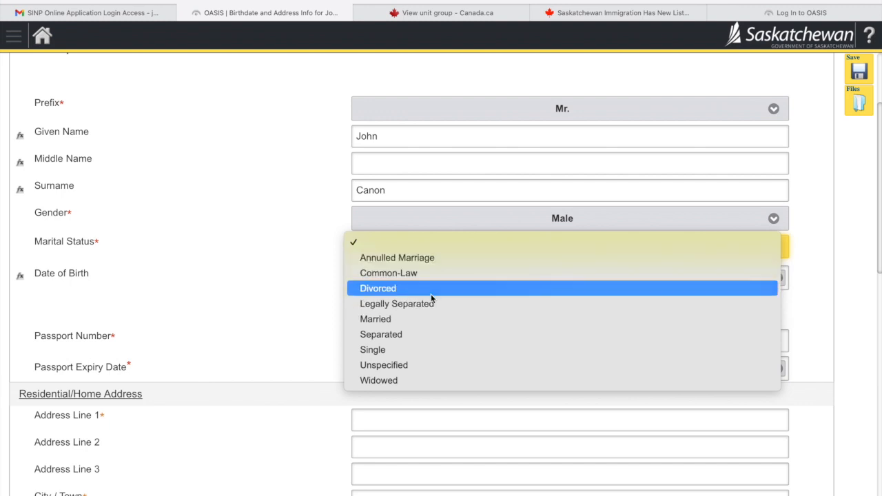
{"action": "left_click", "coordinate": [417, 354]}
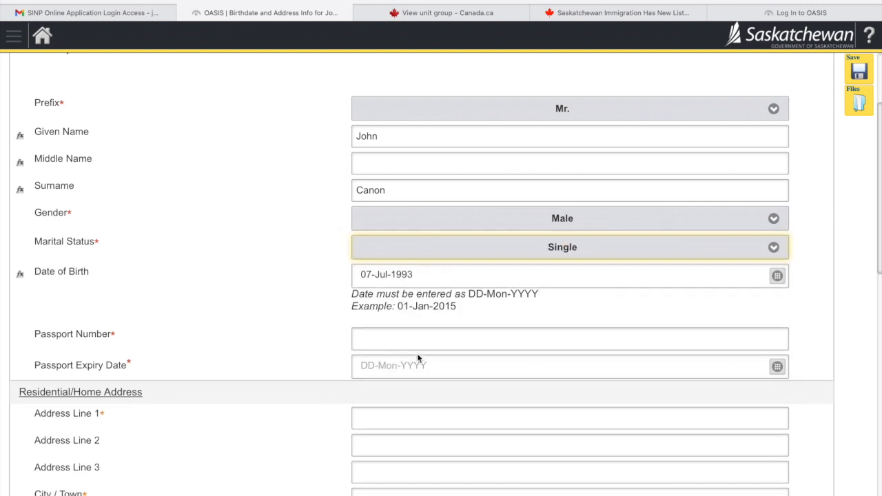
{"action": "scroll", "coordinate": [417, 353], "scroll_direction": "down", "scroll_amount": 1}
- Enter the passport number and set the passport expiry date to 13-Mar-2025
{"action": "left_click", "coordinate": [416, 292]}
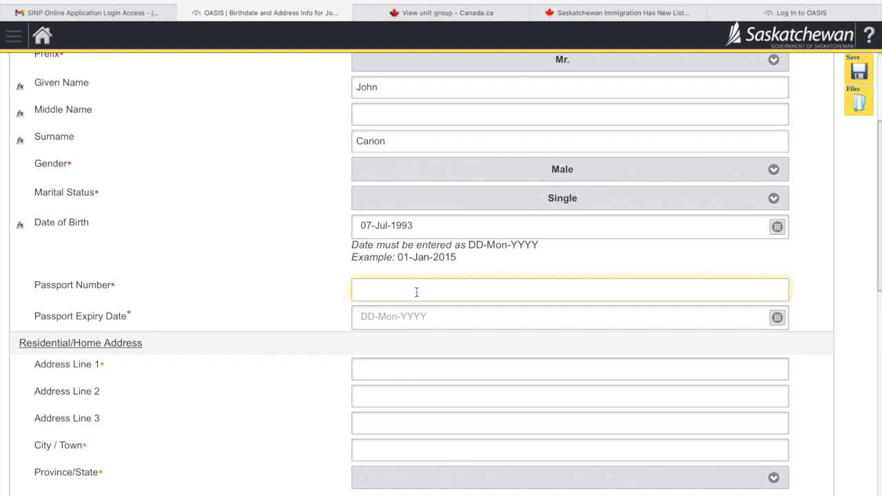
{"action": "type", "text": "444555666"}
{"action": "left_click", "coordinate": [446, 322]}
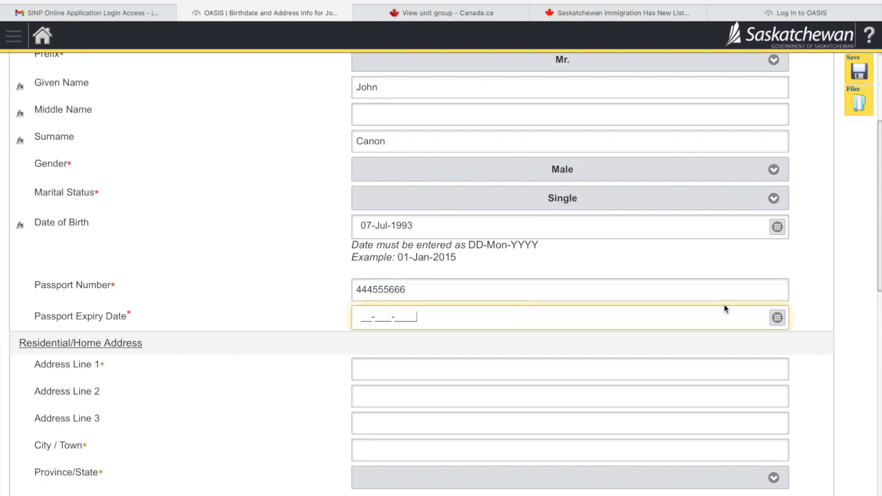
{"action": "left_click", "coordinate": [777, 318]}
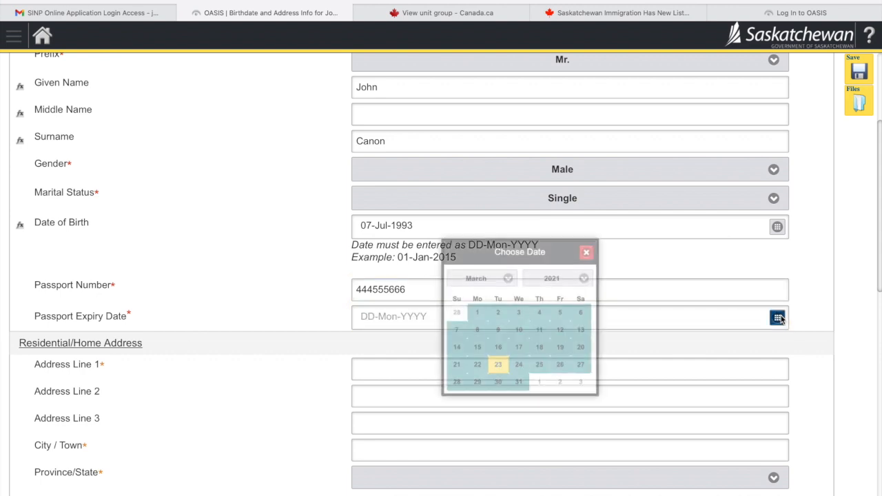
{"action": "left_click", "coordinate": [568, 277]}
{"action": "left_click", "coordinate": [559, 337]}
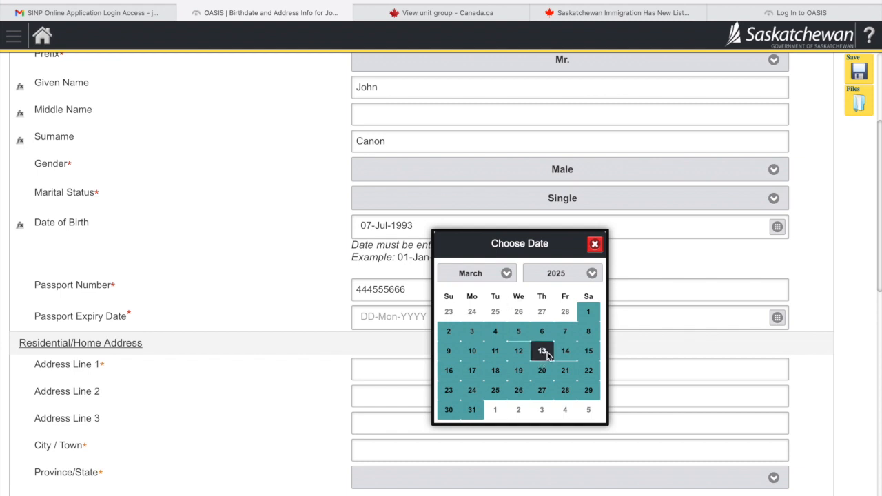
{"action": "left_click", "coordinate": [543, 352]}
{"action": "scroll", "coordinate": [288, 376], "scroll_direction": "down", "scroll_amount": 1}
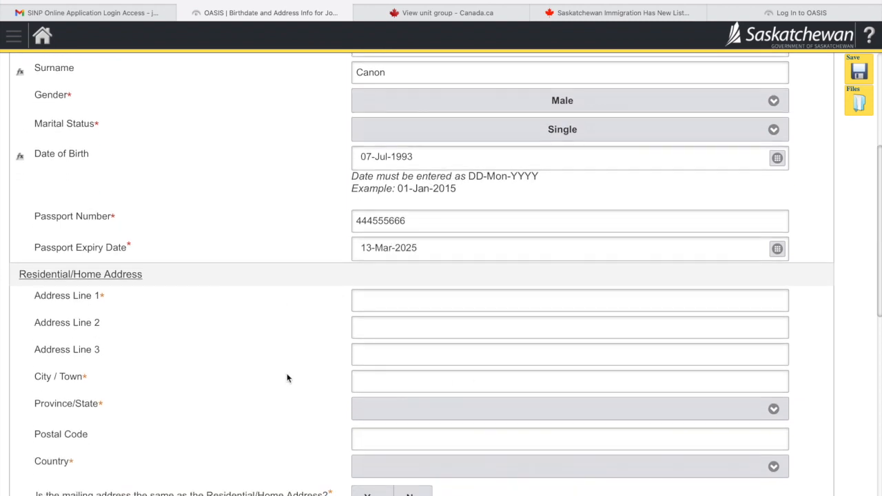
- Enter the residential street address and city
{"action": "left_click", "coordinate": [401, 302]}
{"action": "scroll", "coordinate": [406, 301], "scroll_direction": "down", "scroll_amount": 1}
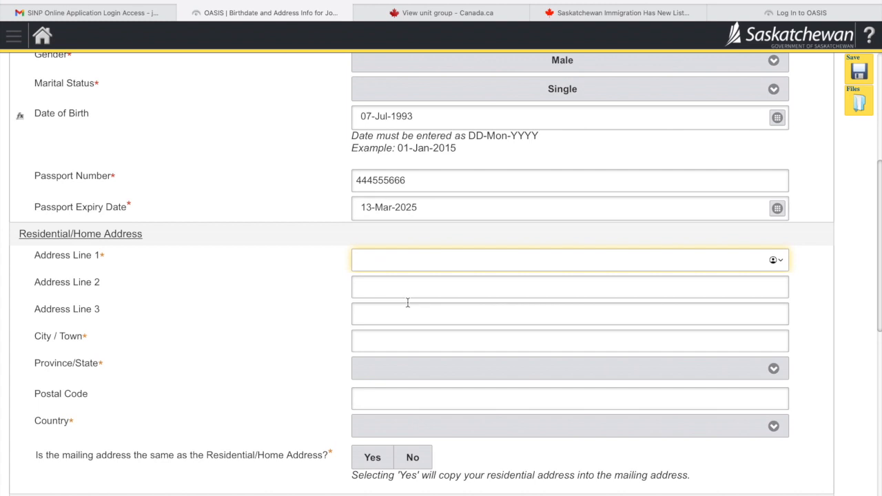
{"action": "type", "text": "Montpellier Road"}
{"action": "left_click", "coordinate": [414, 342]}
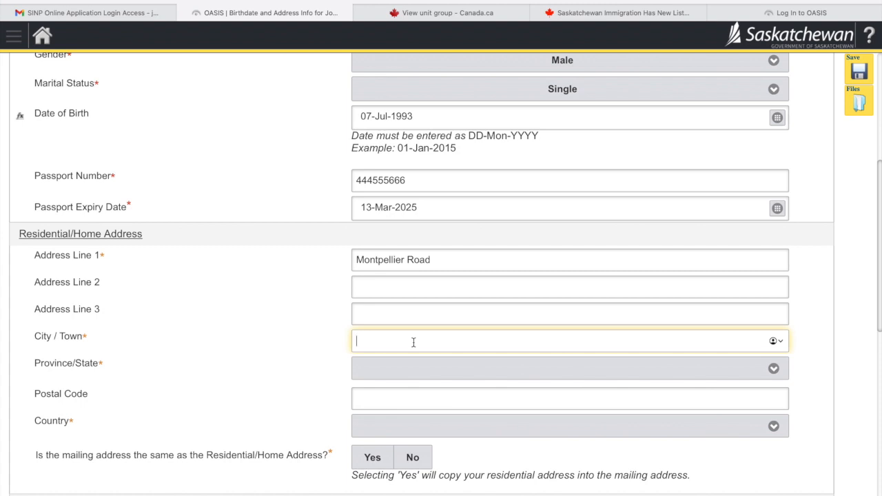
{"action": "type", "text": "Cape Town"}
{"action": "scroll", "coordinate": [403, 424], "scroll_direction": "down", "scroll_amount": 1}
{"action": "left_click", "coordinate": [413, 388]}
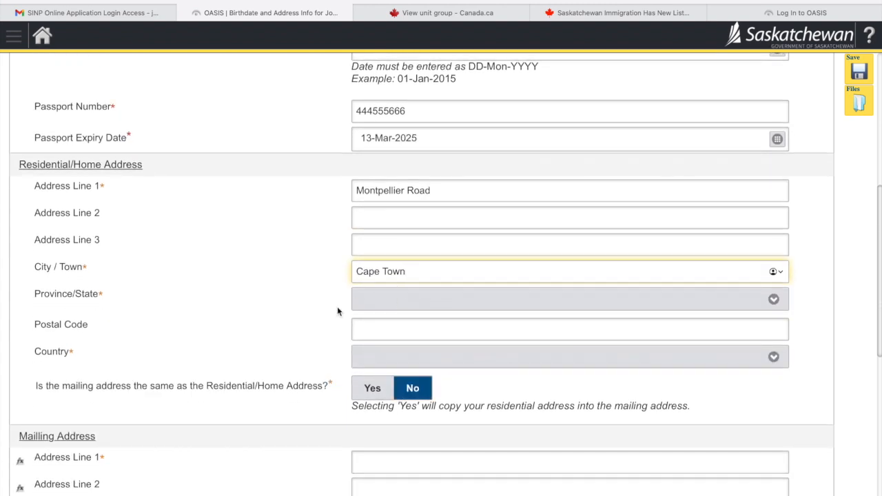
{"action": "left_click", "coordinate": [408, 304]}
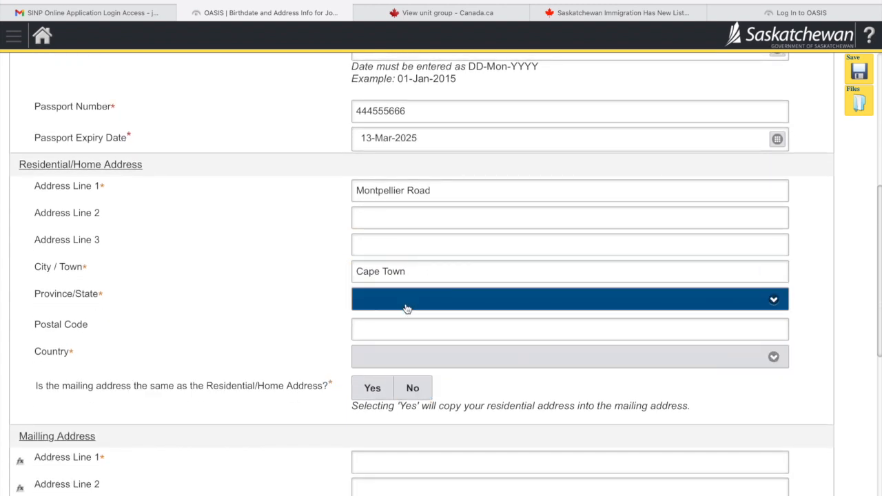
{"action": "left_click", "coordinate": [334, 338]}
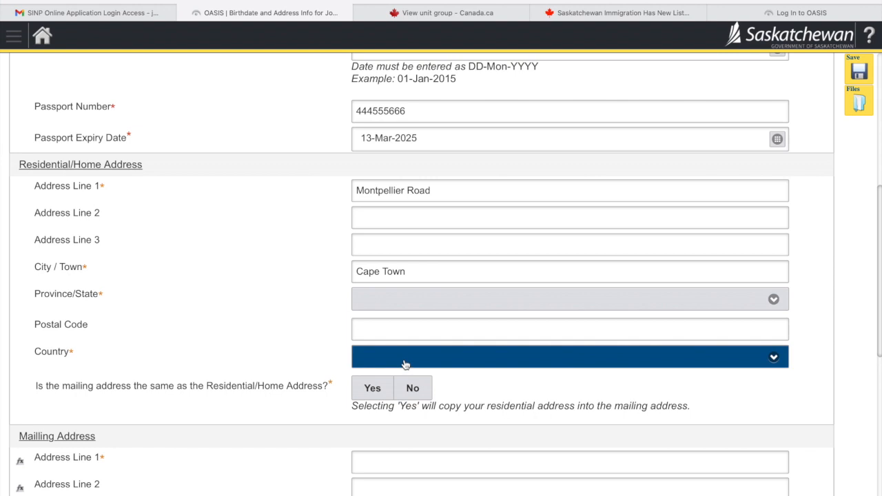
- Set the country to South Africa and enter the postal code
{"action": "left_click", "coordinate": [405, 365]}
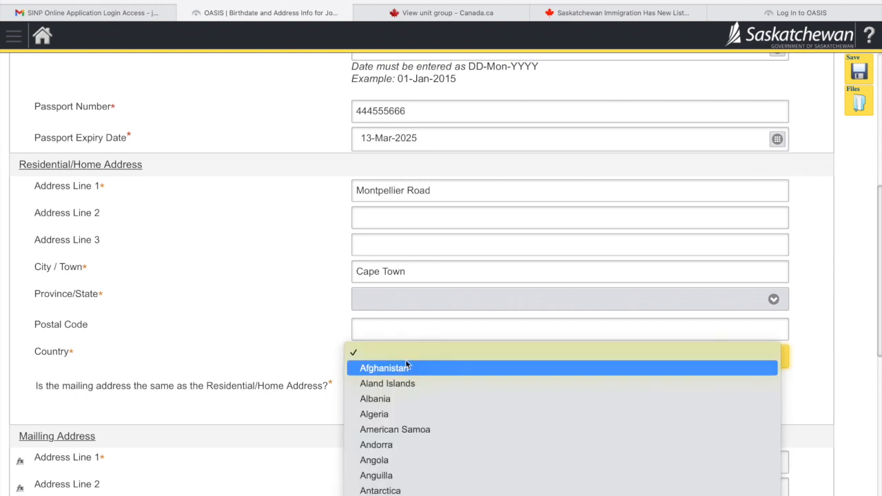
{"action": "key", "text": "t"}
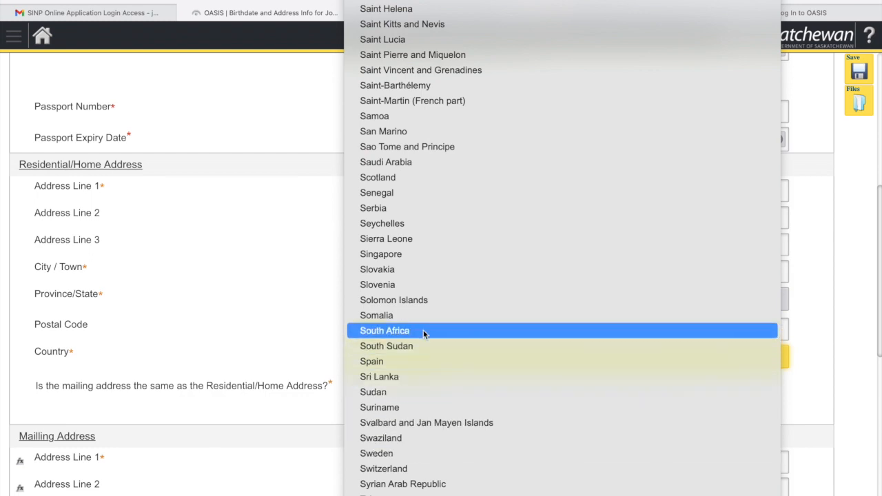
{"action": "left_click", "coordinate": [422, 330]}
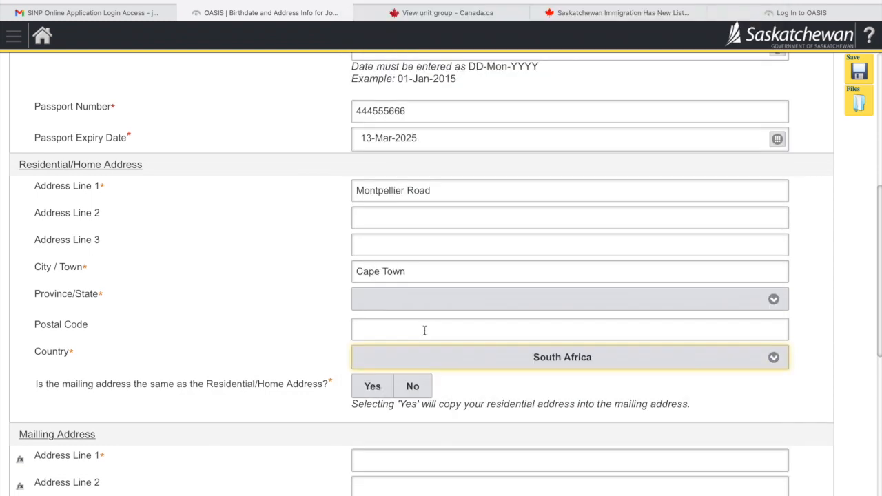
{"action": "left_click", "coordinate": [433, 329]}
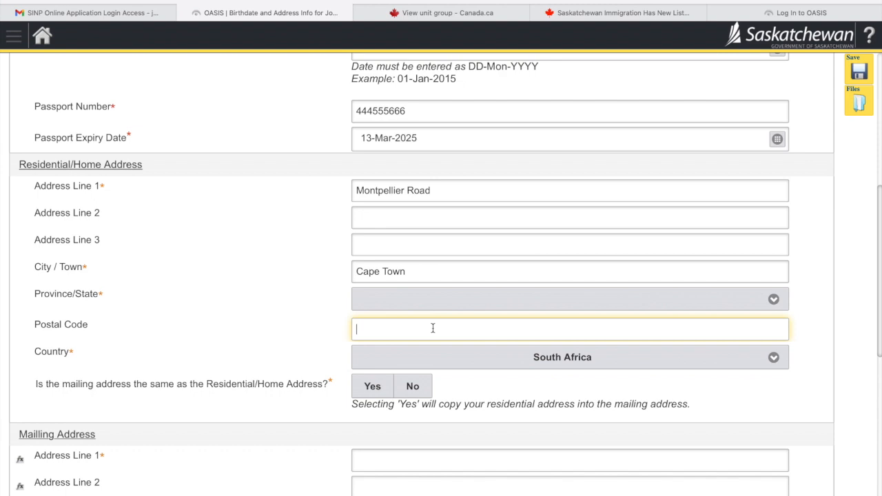
{"action": "type", "text": "564CT54"}
{"action": "left_click", "coordinate": [277, 292]}
{"action": "left_click", "coordinate": [388, 307]}
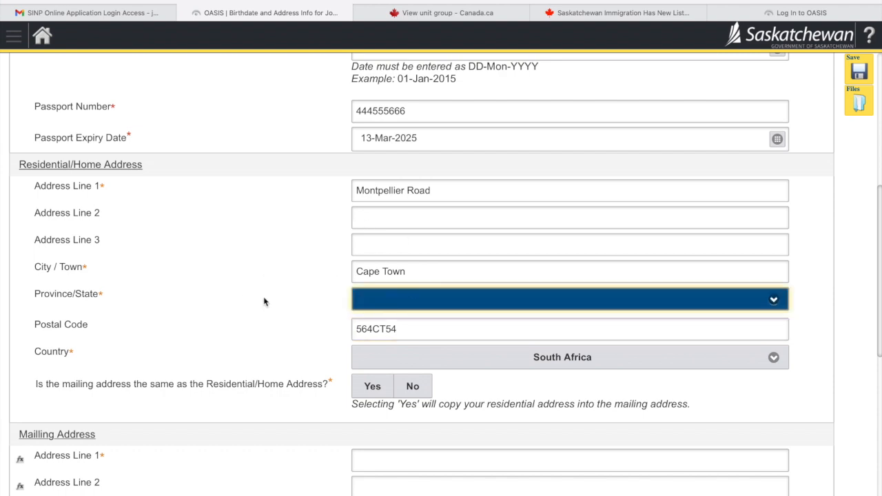
- Set Province/State to International/Outside Canada and enter the international province name
{"action": "left_click", "coordinate": [398, 298]}
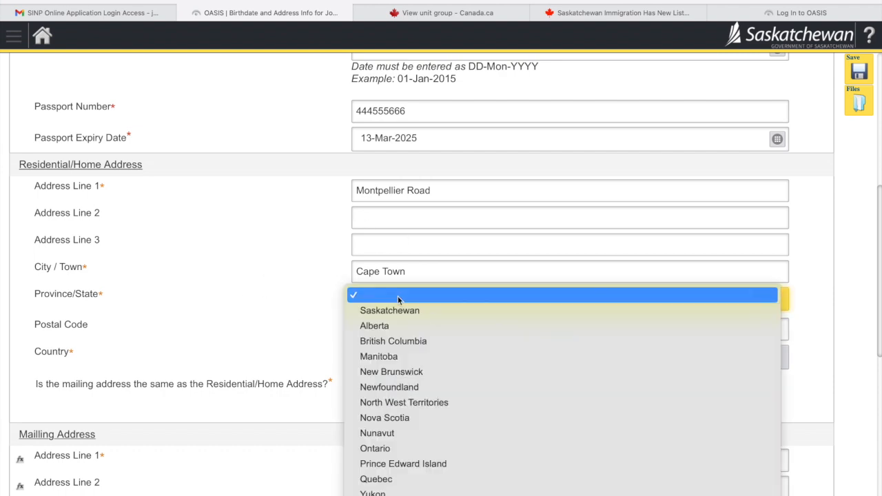
{"action": "left_click", "coordinate": [217, 295]}
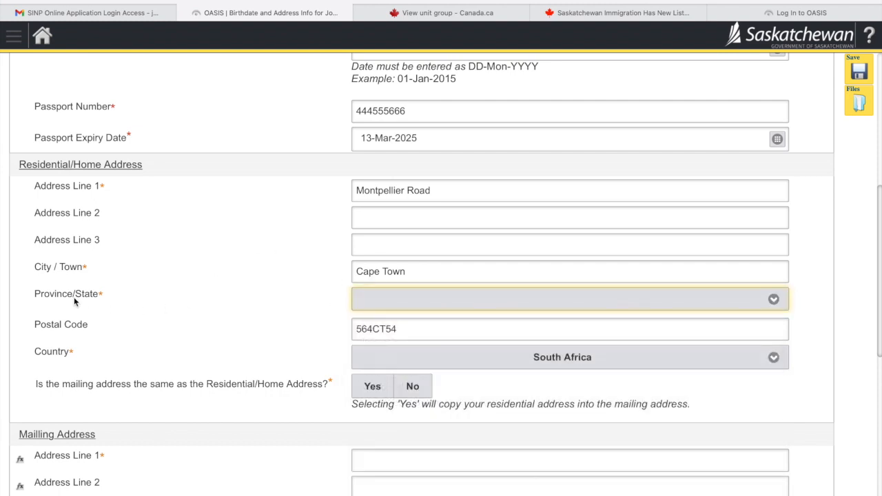
{"action": "left_click", "coordinate": [442, 301]}
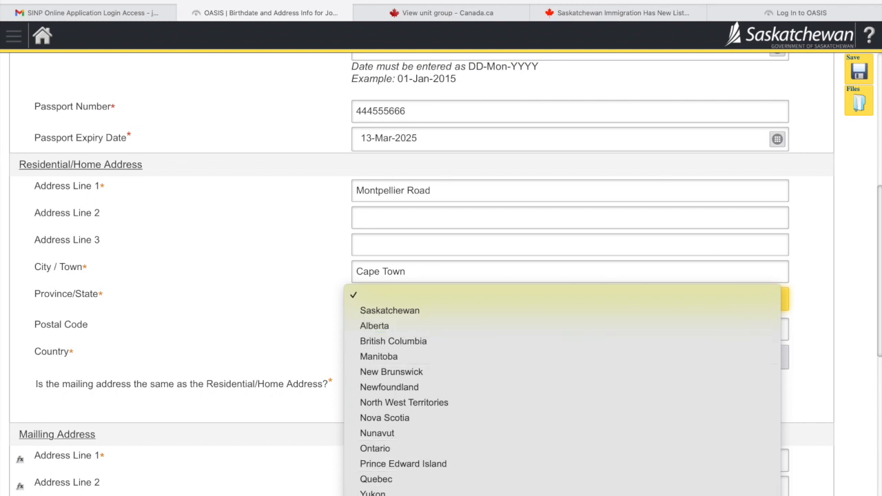
{"action": "left_click", "coordinate": [410, 494]}
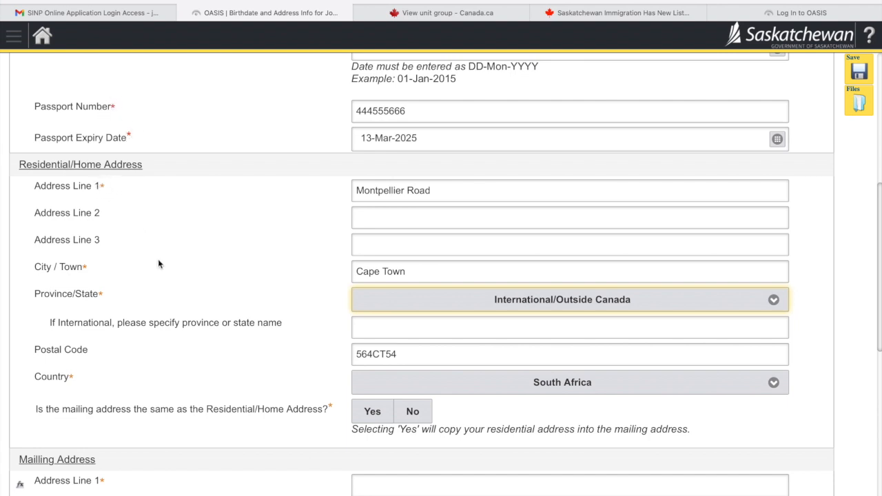
{"action": "left_click", "coordinate": [433, 324]}
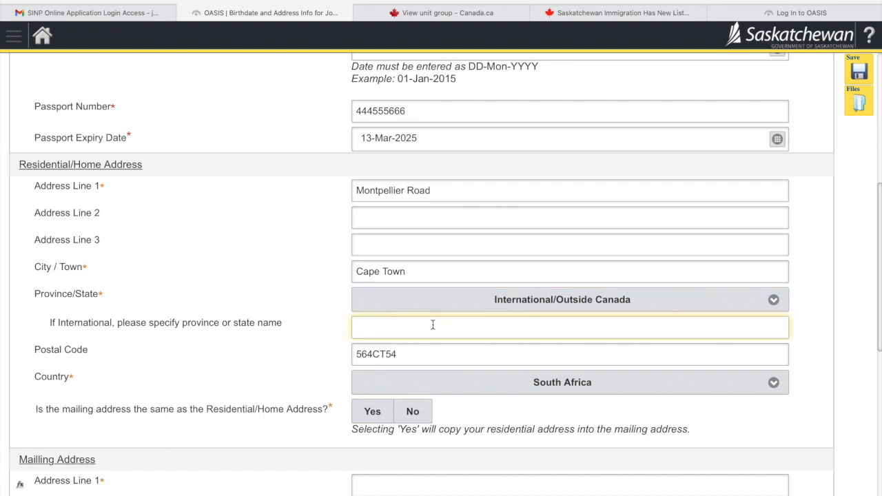
{"action": "type", "text": "Cape Town"}
{"action": "scroll", "coordinate": [249, 315], "scroll_direction": "down", "scroll_amount": 3}
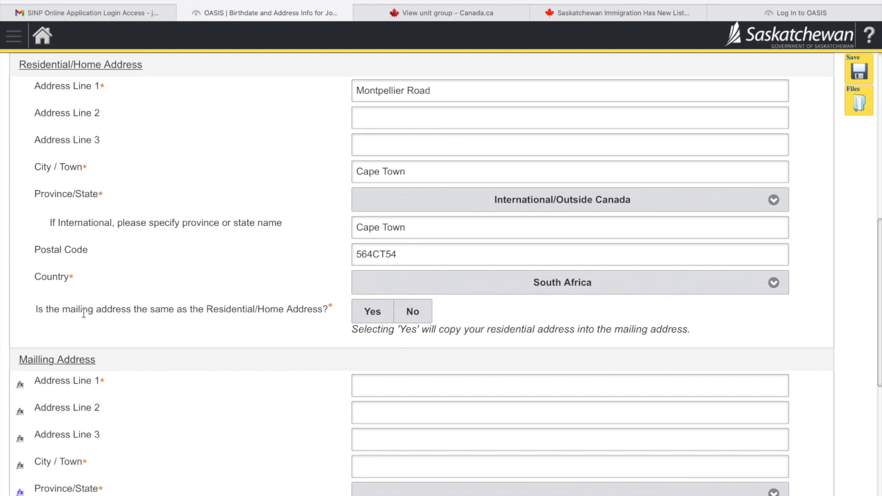
- Copy the residential address to mailing, add the phone number, pick skilled worker, answer No to representative
{"action": "left_click", "coordinate": [373, 315]}
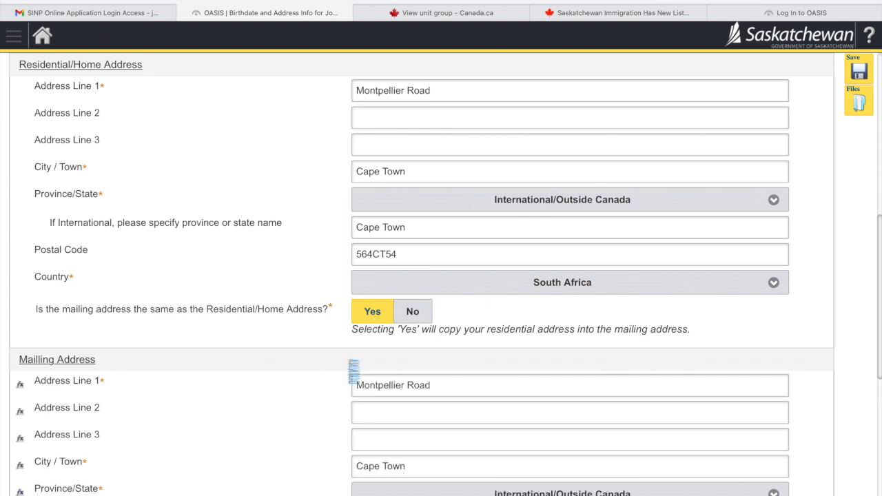
{"action": "scroll", "coordinate": [283, 364], "scroll_direction": "down", "scroll_amount": 3}
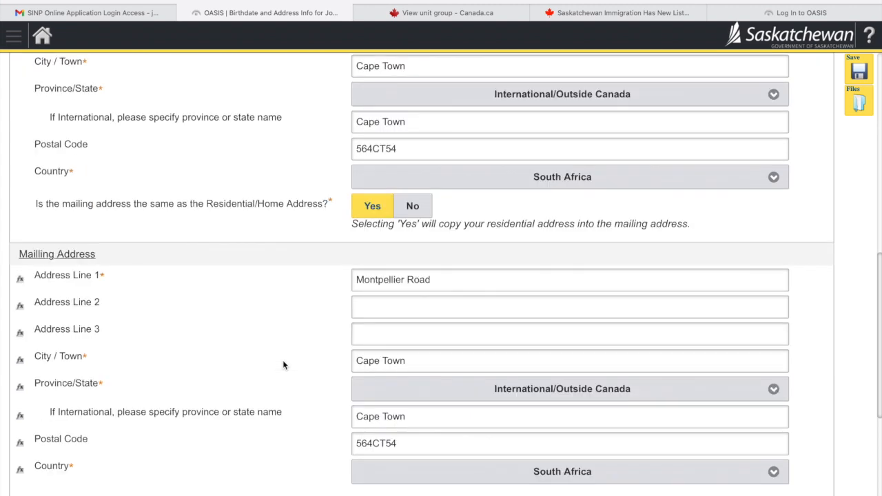
{"action": "scroll", "coordinate": [283, 362], "scroll_direction": "down", "scroll_amount": 3}
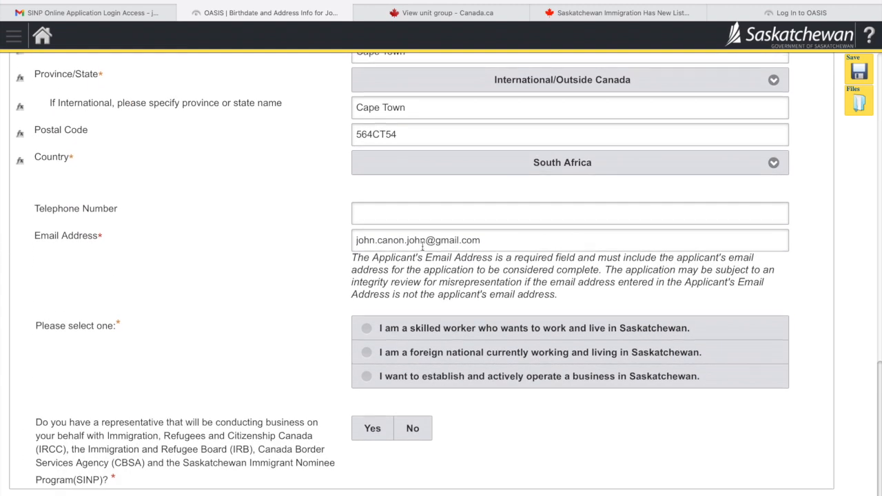
{"action": "left_click", "coordinate": [439, 212]}
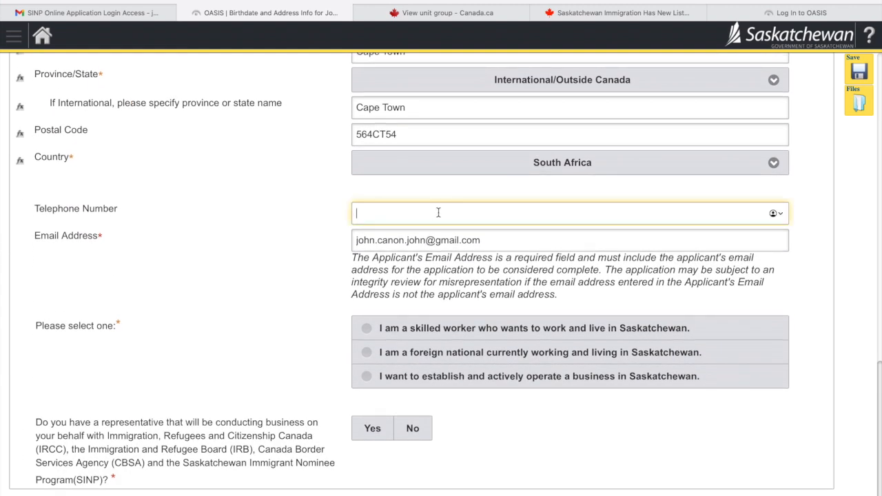
{"action": "type", "text": "987654321"}
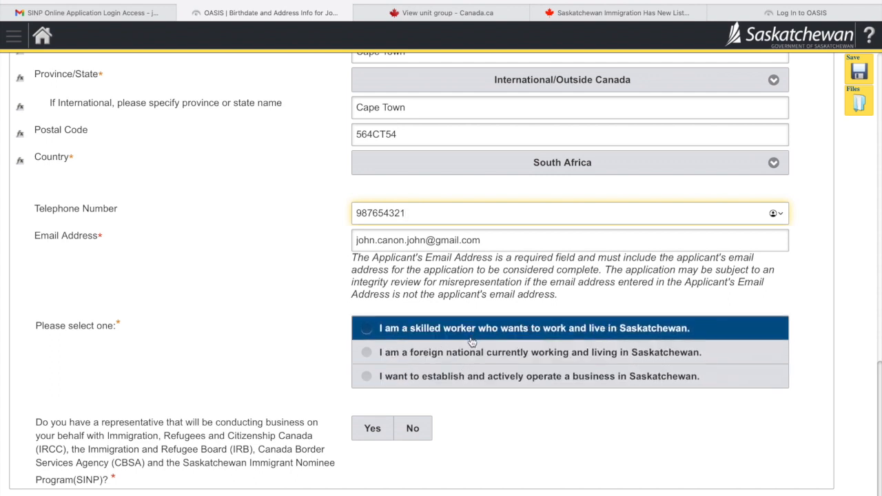
{"action": "left_click", "coordinate": [369, 333]}
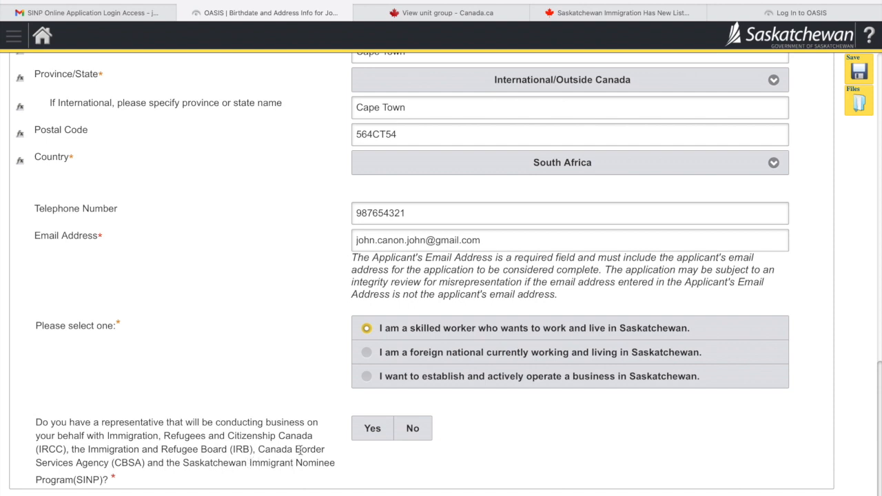
{"action": "left_click", "coordinate": [410, 431]}
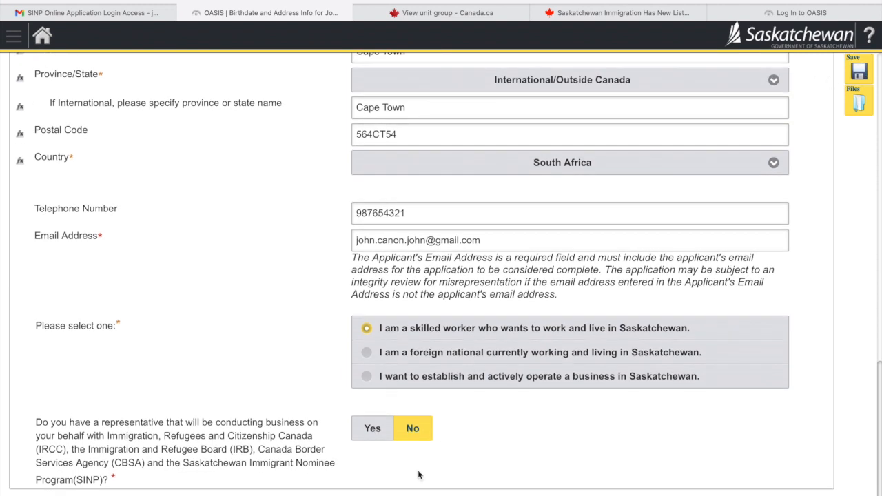
- Save the address details and continue to the Eligibility for Application section
{"action": "left_click", "coordinate": [855, 73]}
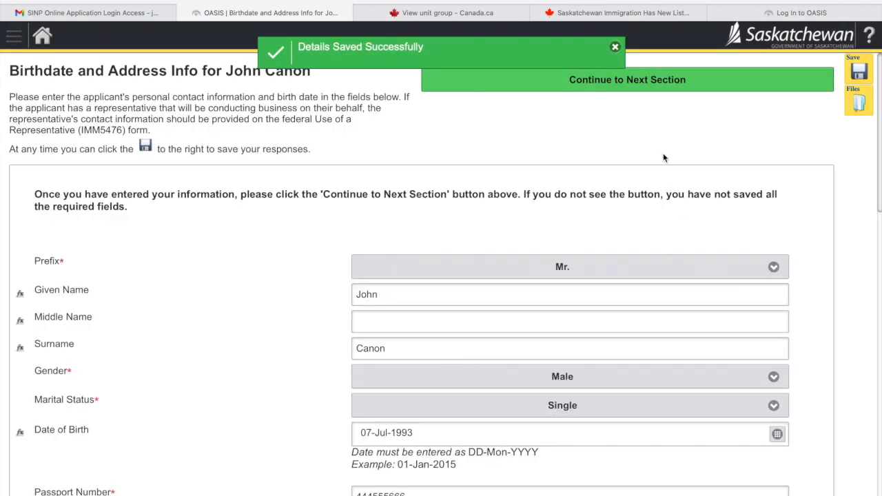
{"action": "scroll", "coordinate": [643, 196], "scroll_direction": "down", "scroll_amount": 4}
{"action": "scroll", "coordinate": [643, 196], "scroll_direction": "down", "scroll_amount": 12}
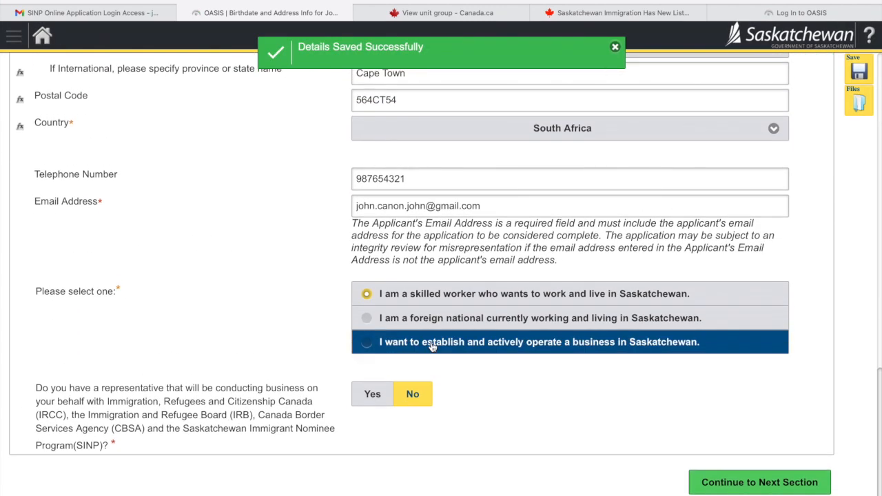
{"action": "scroll", "coordinate": [689, 431], "scroll_direction": "up", "scroll_amount": 9}
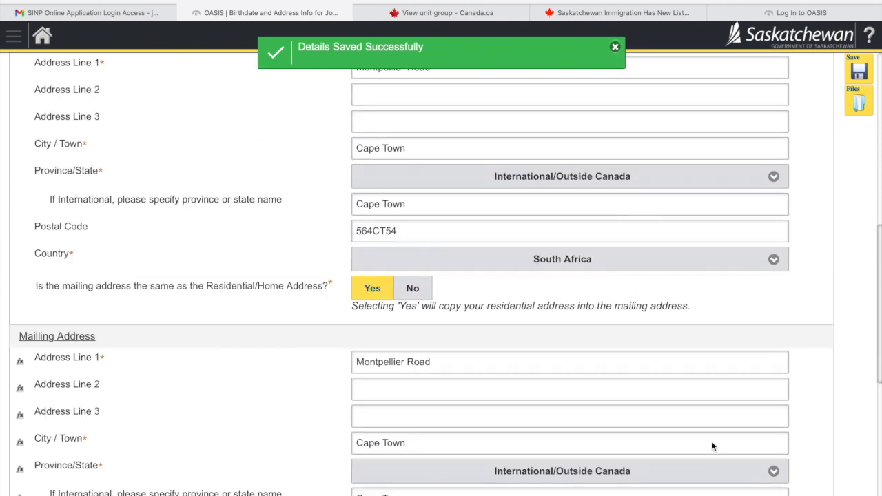
{"action": "scroll", "coordinate": [711, 446], "scroll_direction": "up", "scroll_amount": 3}
{"action": "scroll", "coordinate": [711, 446], "scroll_direction": "down", "scroll_amount": 10}
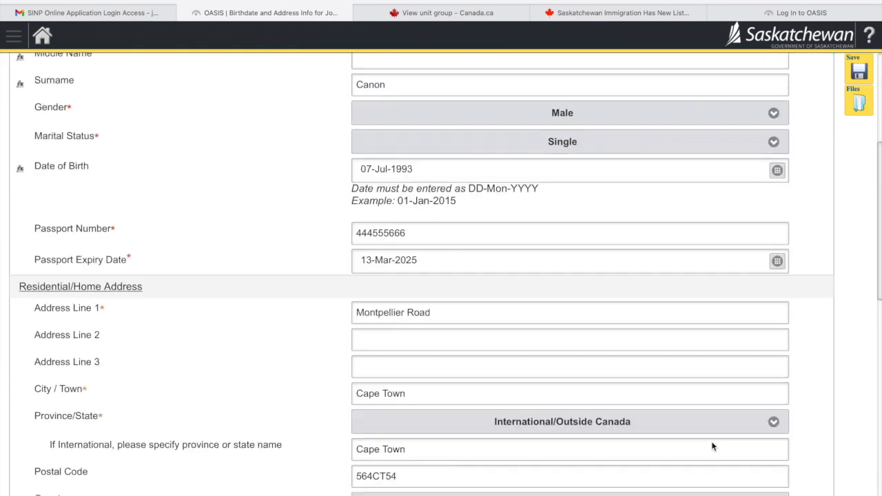
{"action": "scroll", "coordinate": [713, 447], "scroll_direction": "down", "scroll_amount": 3}
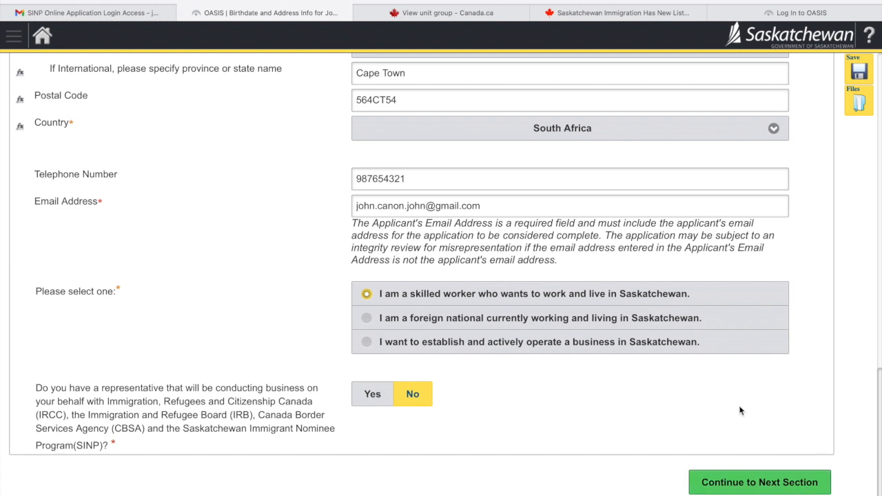
{"action": "left_click", "coordinate": [765, 487]}
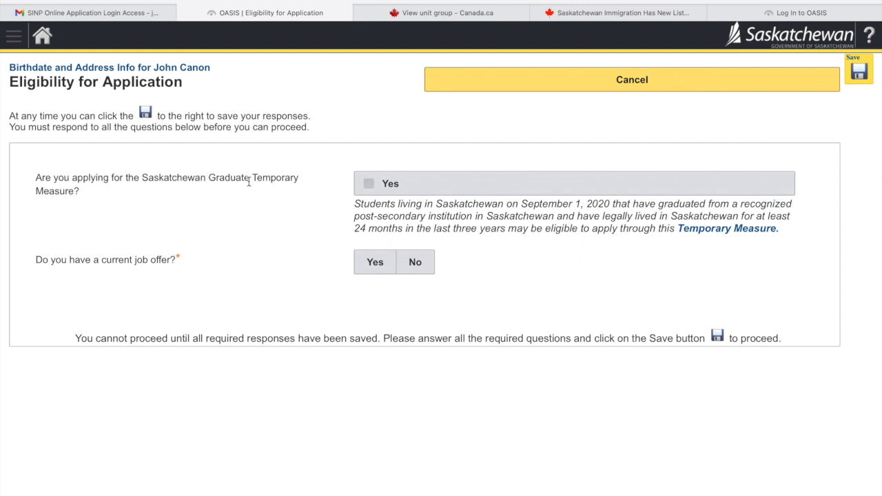
- Leave the Graduate Temporary Measure unanswered and answer No to having a current job offer
{"action": "left_click", "coordinate": [371, 185]}
{"action": "left_click", "coordinate": [377, 190]}
{"action": "left_click", "coordinate": [376, 190]}
{"action": "left_click", "coordinate": [377, 190]}
{"action": "left_click", "coordinate": [429, 262]}
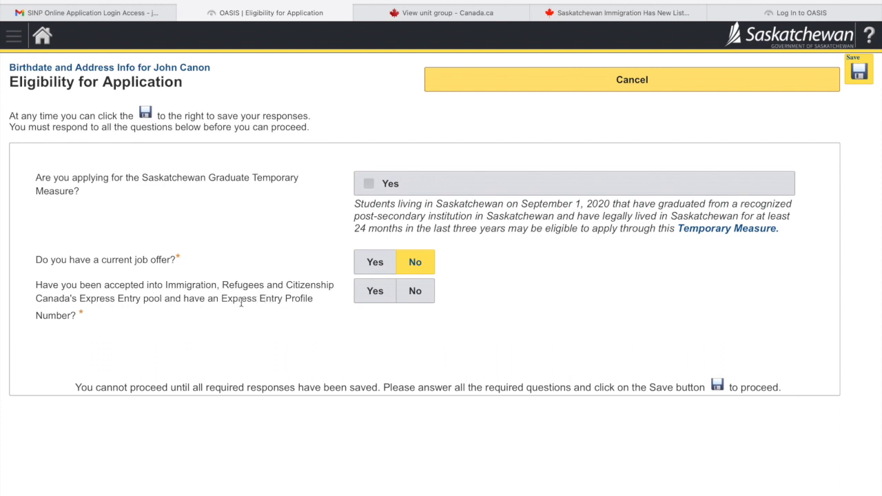
- Answer Yes to the Express Entry pool and enter the profile number and validation code
{"action": "left_click", "coordinate": [375, 295]}
{"action": "left_click", "coordinate": [378, 299]}
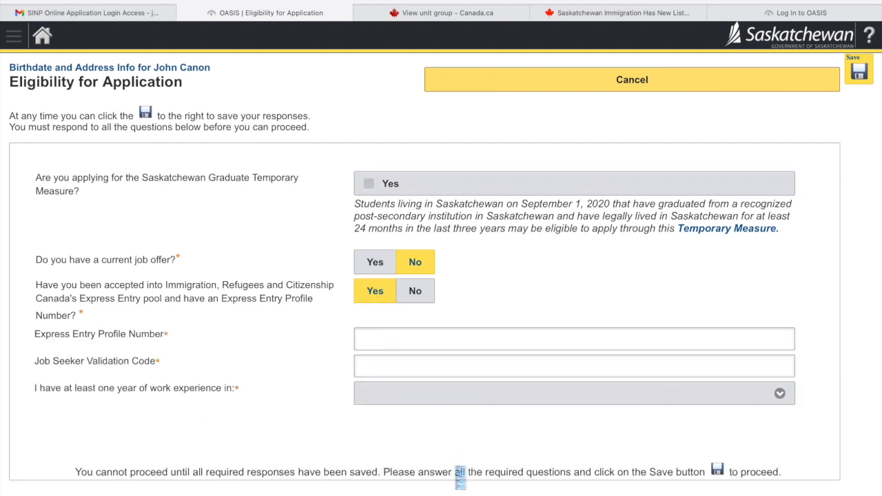
{"action": "left_click", "coordinate": [456, 339]}
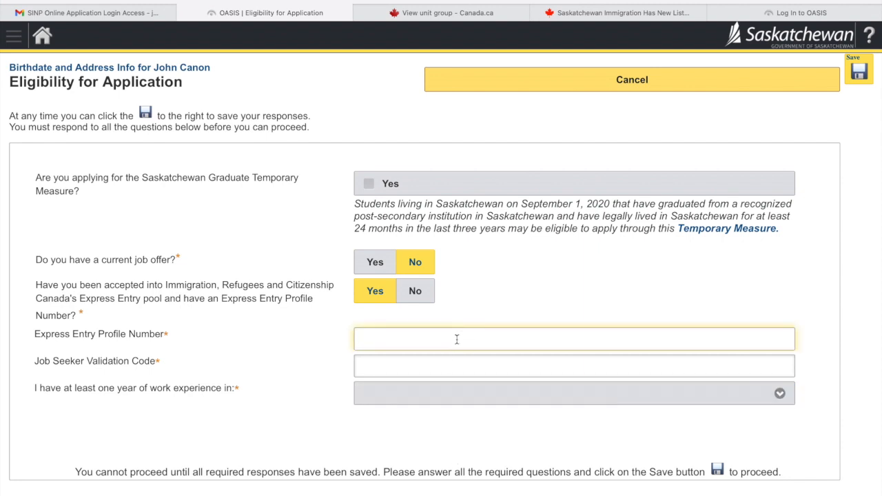
{"action": "type", "text": "E0000777777"}
{"action": "left_click", "coordinate": [430, 367]}
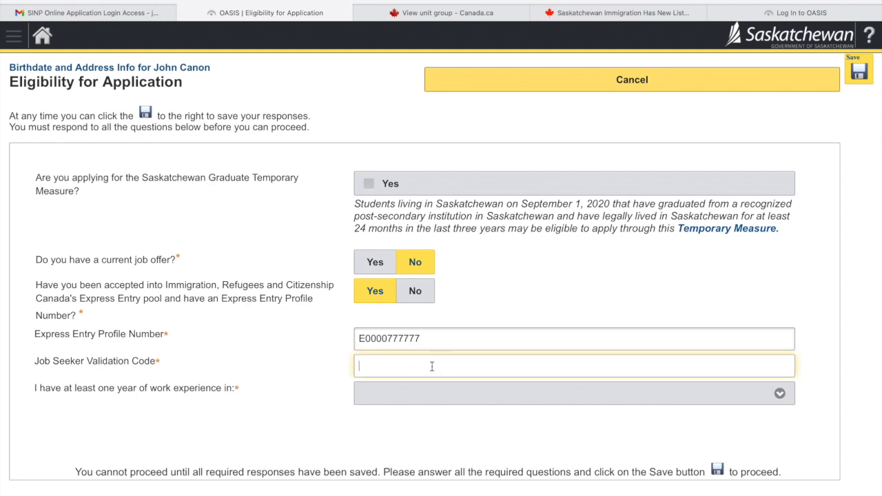
{"action": "type", "text": "7777"}
{"action": "left_click", "coordinate": [554, 304]}
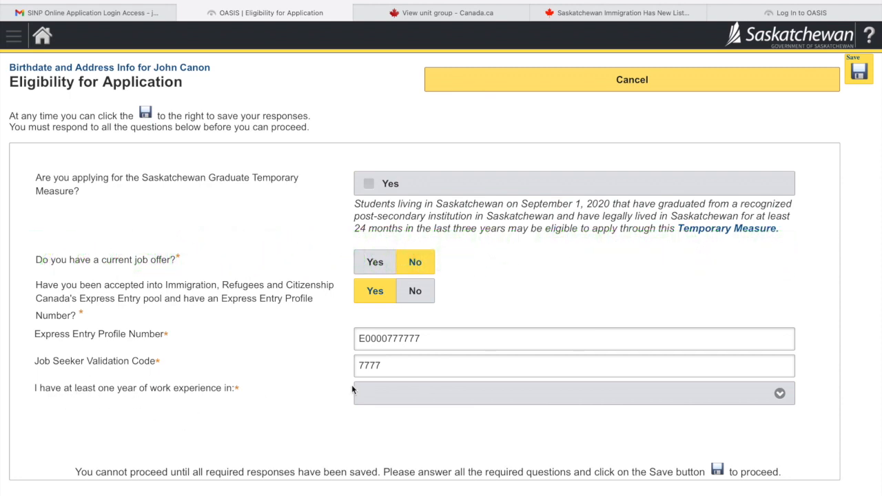
- Choose 2253 - Drafting technologists and technicians as the work-experience occupation
{"action": "left_click", "coordinate": [418, 390]}
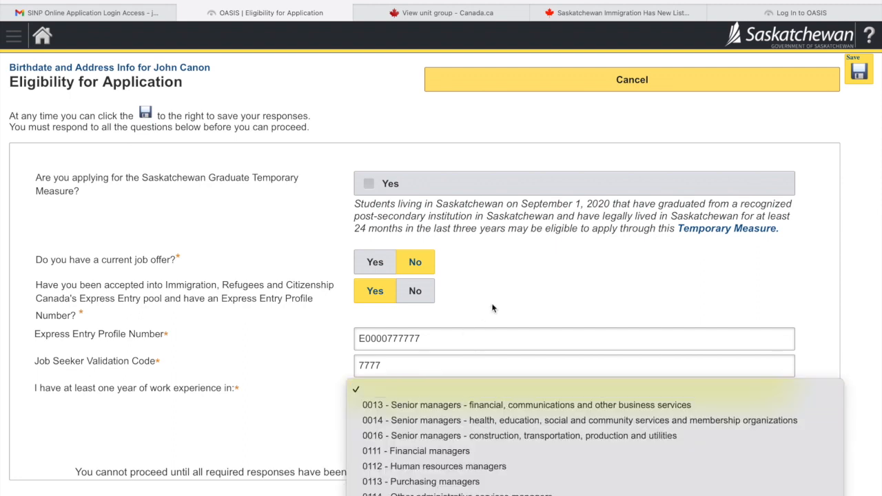
{"action": "scroll", "coordinate": [471, 441], "scroll_direction": "down", "scroll_amount": 3}
{"action": "scroll", "coordinate": [471, 445], "scroll_direction": "down", "scroll_amount": 15}
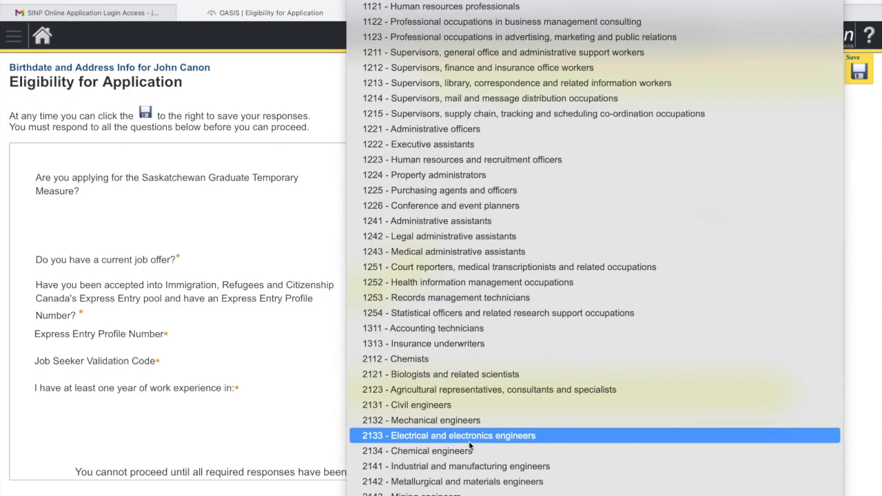
{"action": "scroll", "coordinate": [469, 445], "scroll_direction": "down", "scroll_amount": 20}
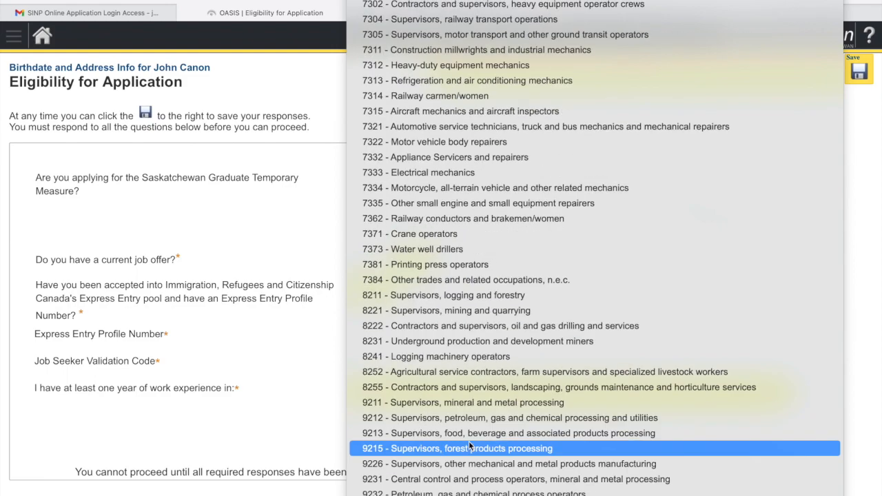
{"action": "scroll", "coordinate": [469, 446], "scroll_direction": "up", "scroll_amount": 20}
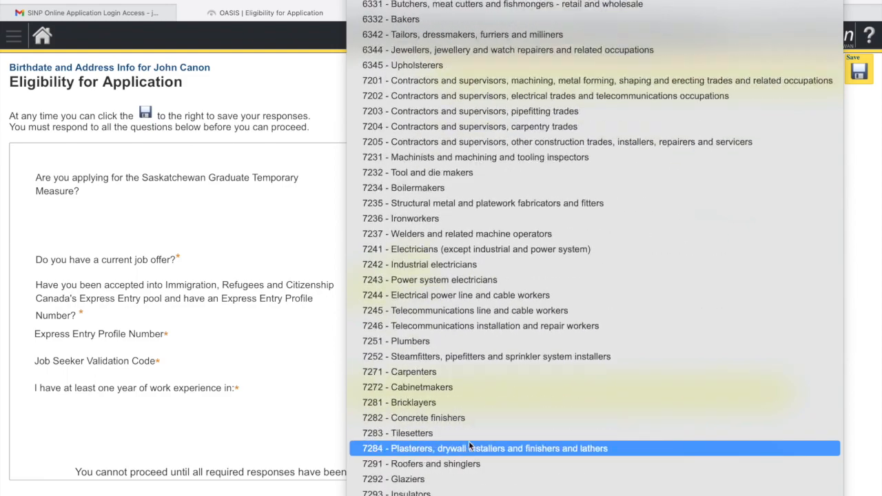
{"action": "scroll", "coordinate": [469, 446], "scroll_direction": "up", "scroll_amount": 20}
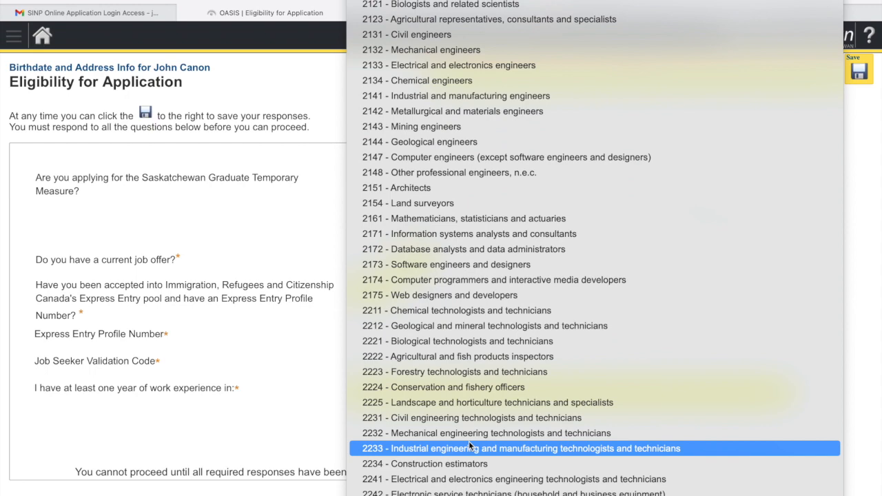
{"action": "scroll", "coordinate": [469, 446], "scroll_direction": "down", "scroll_amount": 5}
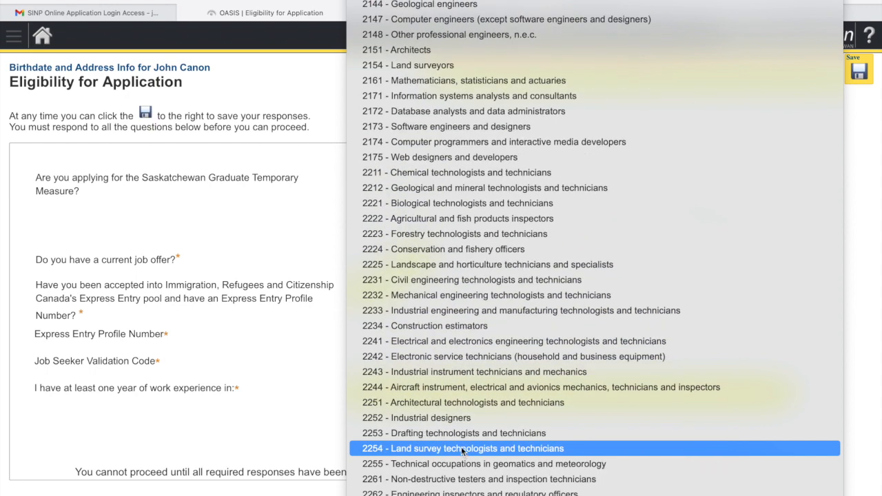
{"action": "left_click", "coordinate": [462, 439]}
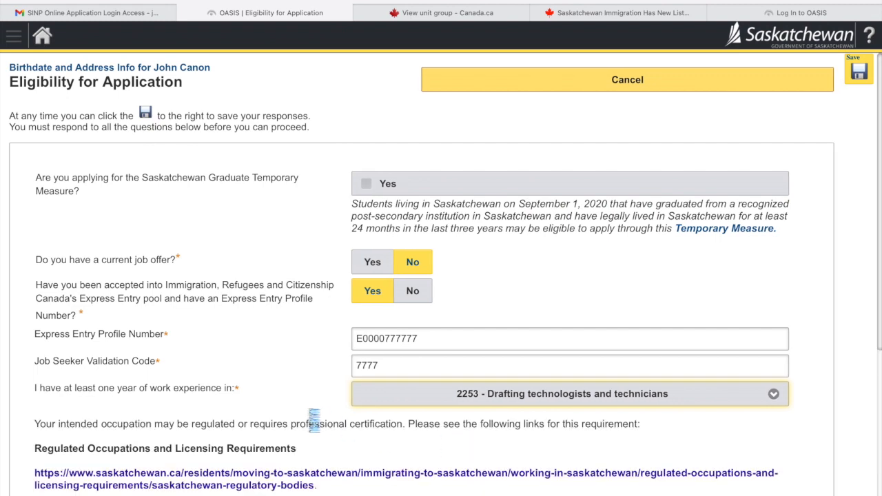
- Recheck the occupation list, keeping 2253 selected
{"action": "scroll", "coordinate": [310, 414], "scroll_direction": "down", "scroll_amount": 1}
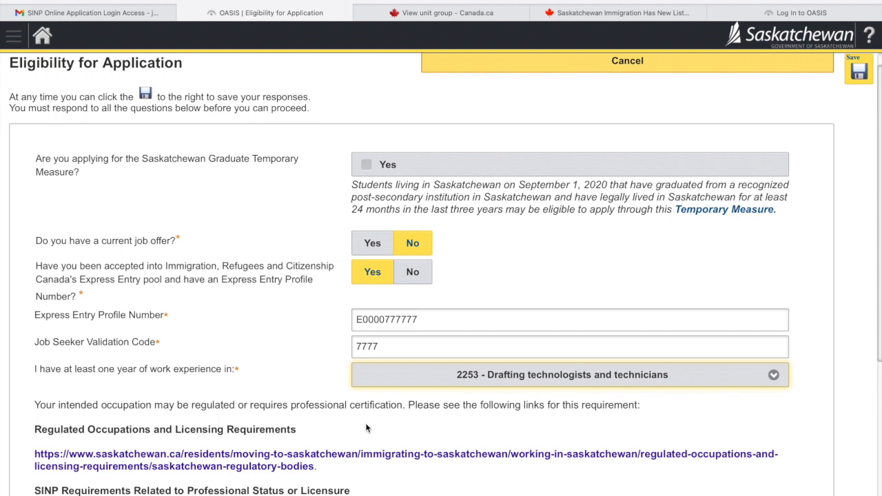
{"action": "left_click", "coordinate": [207, 372]}
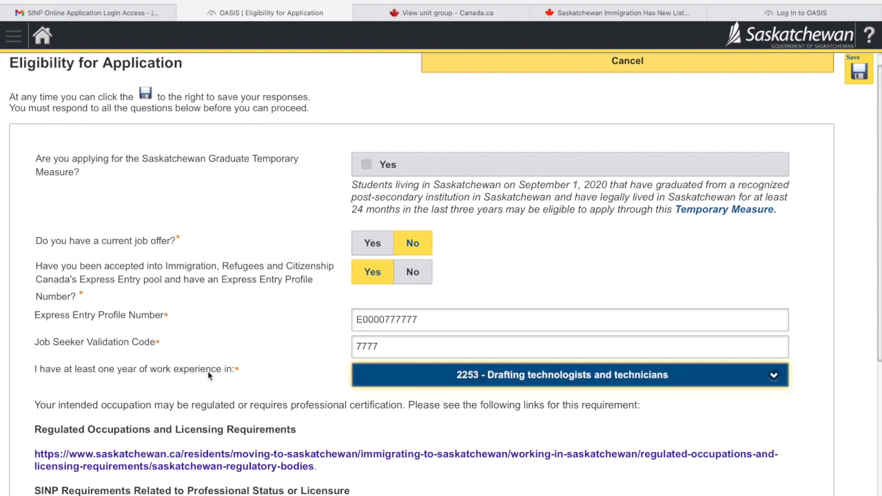
{"action": "scroll", "coordinate": [207, 370], "scroll_direction": "down", "scroll_amount": 2}
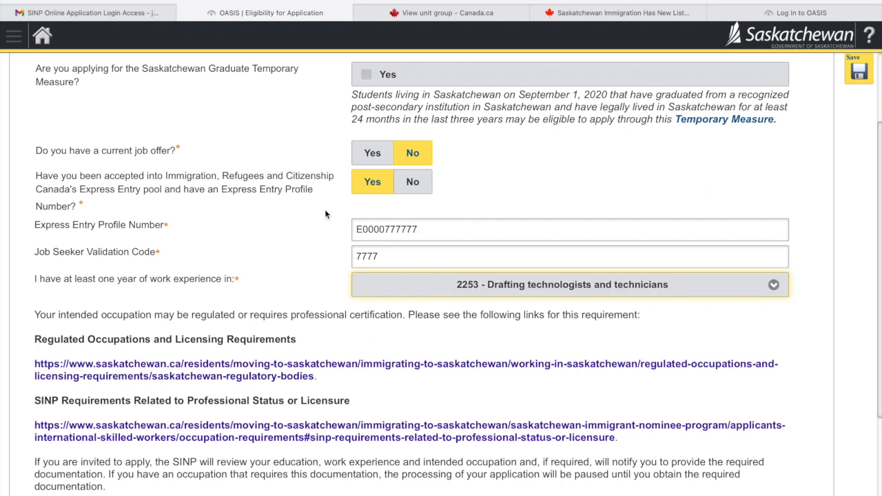
{"action": "left_click", "coordinate": [532, 292]}
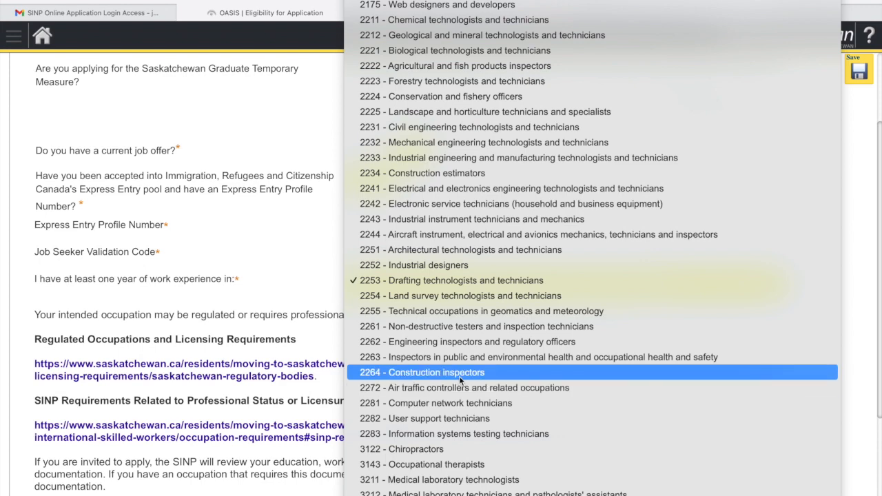
{"action": "left_click", "coordinate": [215, 278]}
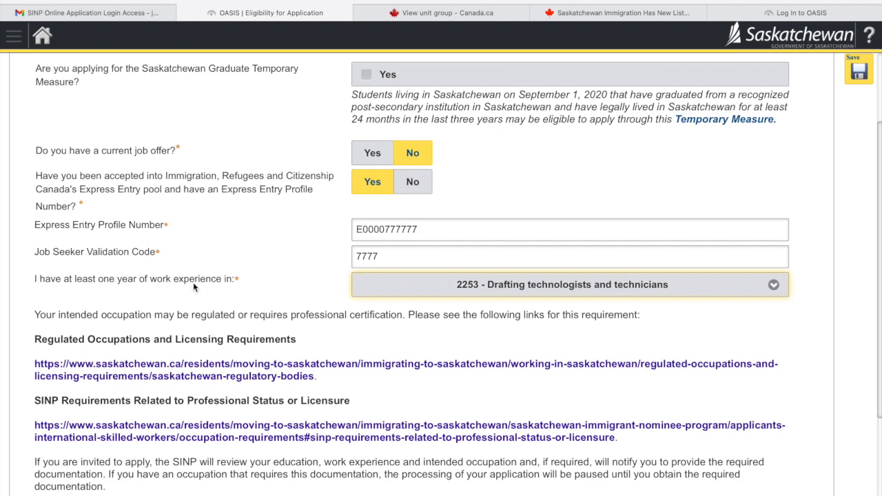
{"action": "left_click", "coordinate": [435, 288]}
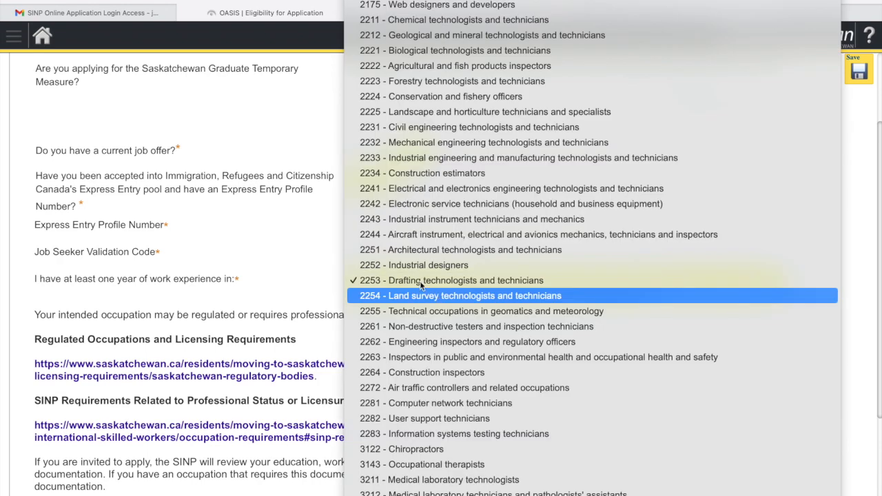
{"action": "left_click", "coordinate": [262, 248]}
{"action": "scroll", "coordinate": [274, 264], "scroll_direction": "down", "scroll_amount": 2}
{"action": "scroll", "coordinate": [404, 276], "scroll_direction": "down", "scroll_amount": 2}
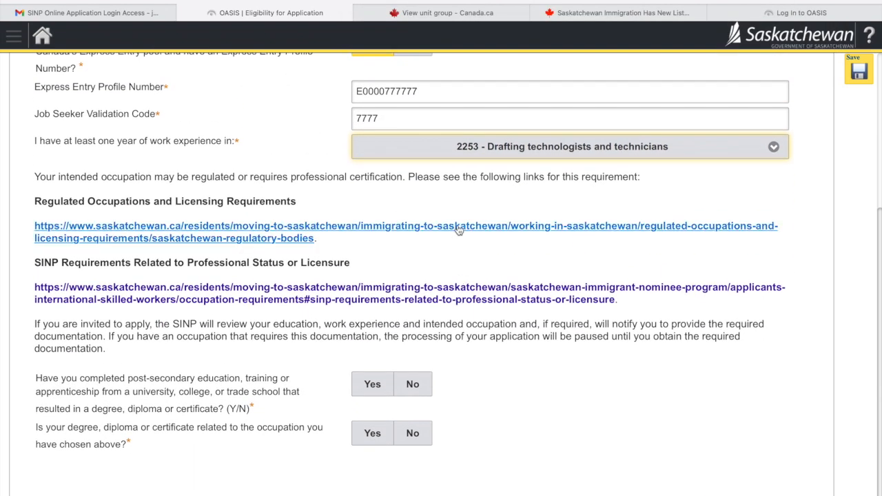
- Answer Yes to post-secondary education and to it relating to occupation 2253, then save
{"action": "scroll", "coordinate": [428, 296], "scroll_direction": "down", "scroll_amount": 1}
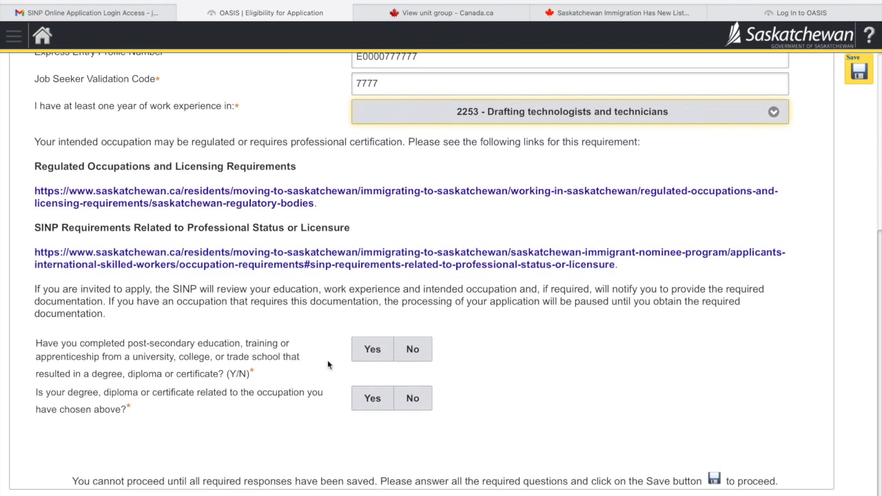
{"action": "left_click", "coordinate": [366, 352]}
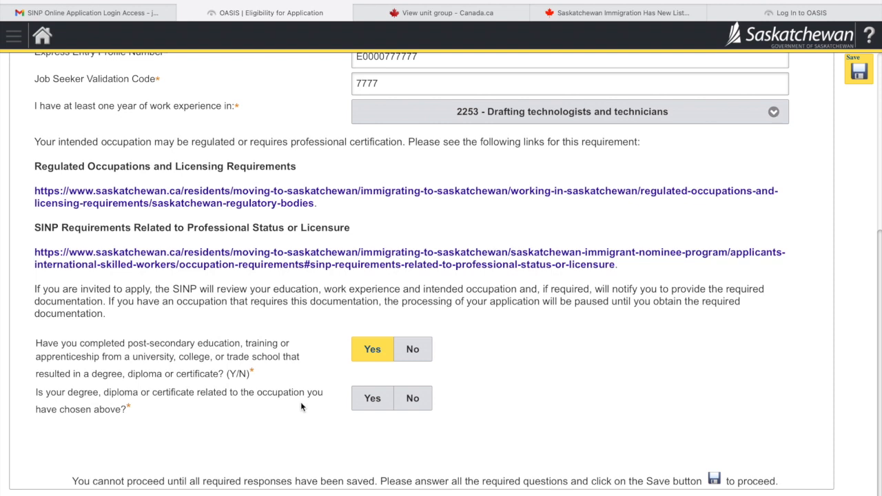
{"action": "left_click_drag", "start_coordinate": [36, 392], "coordinate": [137, 410]}
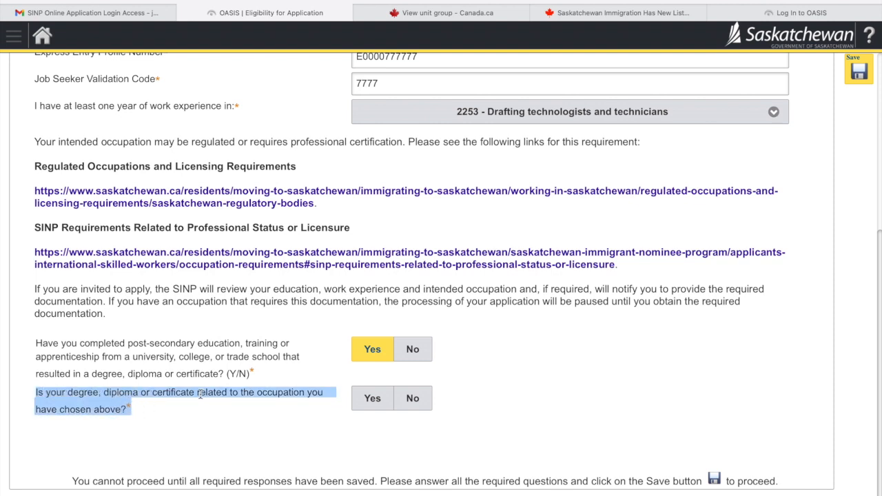
{"action": "left_click", "coordinate": [281, 406]}
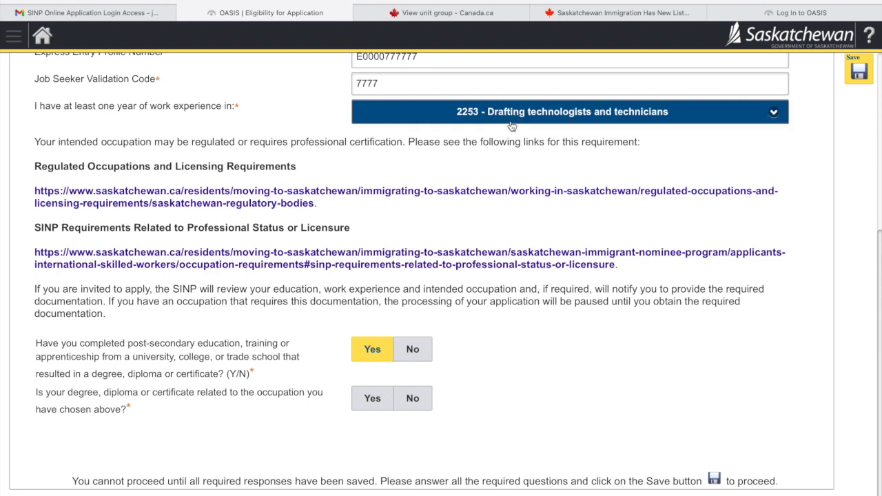
{"action": "left_click", "coordinate": [370, 407]}
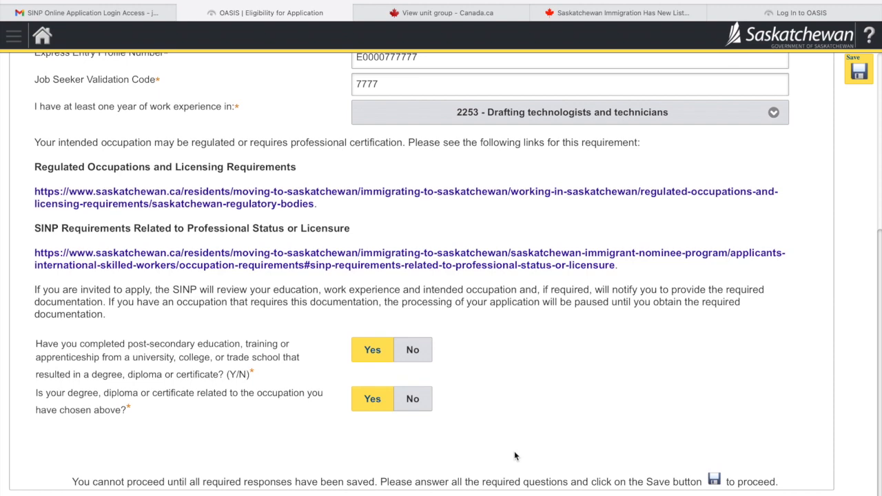
{"action": "left_click", "coordinate": [861, 78]}
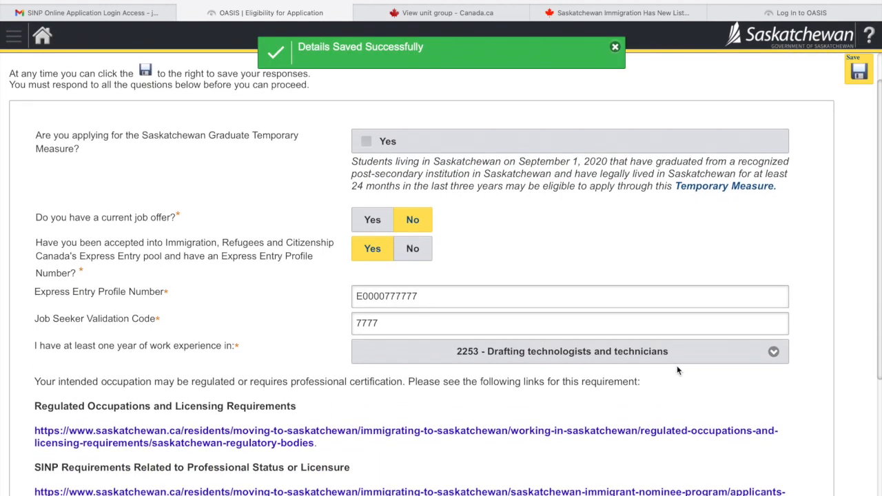
- Run Determine Category and confirm International Skilled Workers - Saskatchewan Express Entry as correct
{"action": "scroll", "coordinate": [678, 371], "scroll_direction": "down", "scroll_amount": 3}
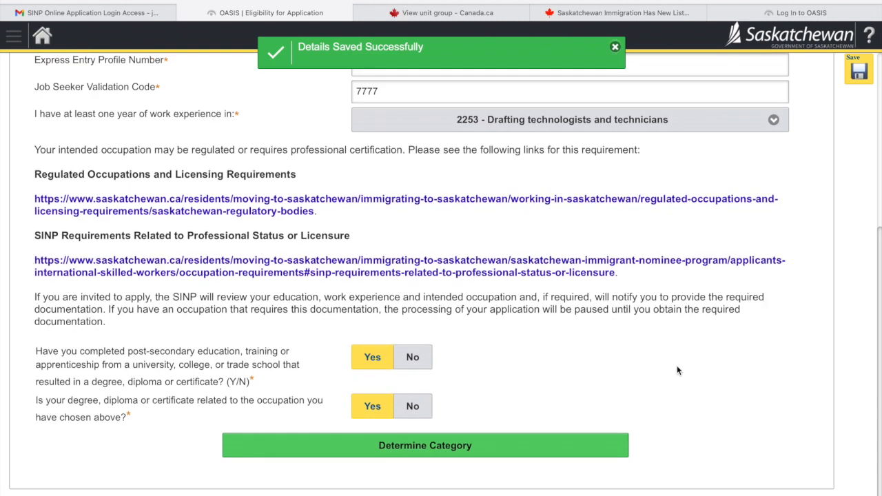
{"action": "scroll", "coordinate": [678, 370], "scroll_direction": "up", "scroll_amount": 2}
{"action": "scroll", "coordinate": [677, 370], "scroll_direction": "down", "scroll_amount": 2}
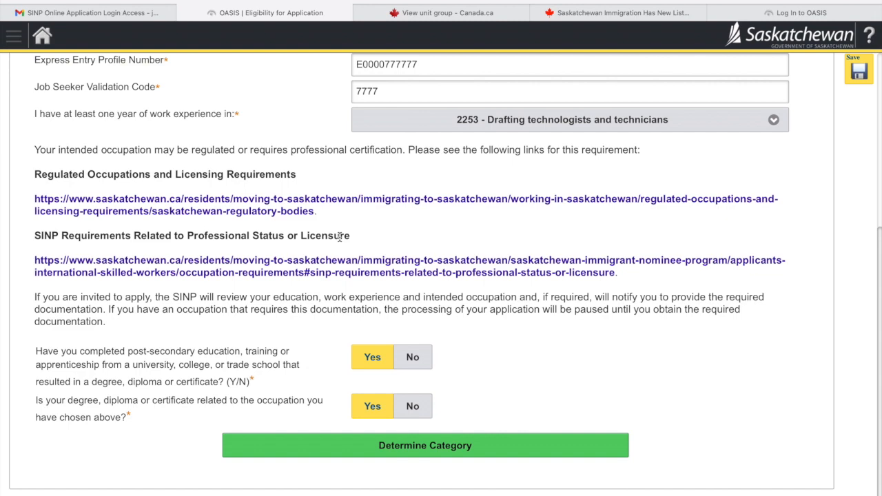
{"action": "left_click", "coordinate": [425, 449]}
{"action": "left_click", "coordinate": [391, 452]}
{"action": "scroll", "coordinate": [461, 238], "scroll_direction": "down", "scroll_amount": 3}
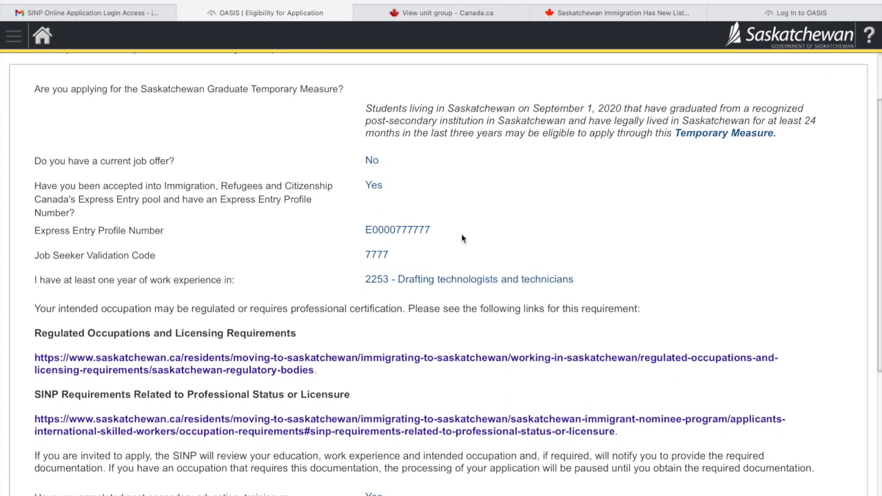
{"action": "scroll", "coordinate": [461, 238], "scroll_direction": "down", "scroll_amount": 3}
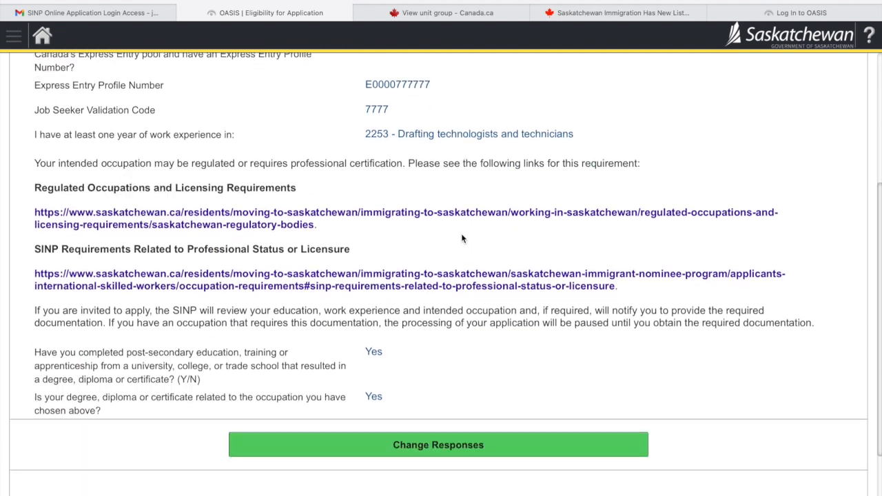
{"action": "scroll", "coordinate": [462, 238], "scroll_direction": "down", "scroll_amount": 1}
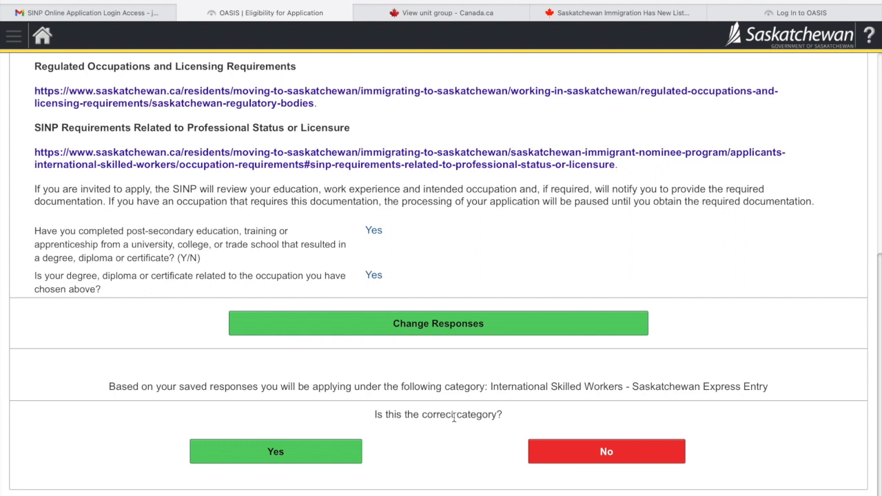
{"action": "left_click_drag", "start_coordinate": [490, 387], "coordinate": [615, 390]}
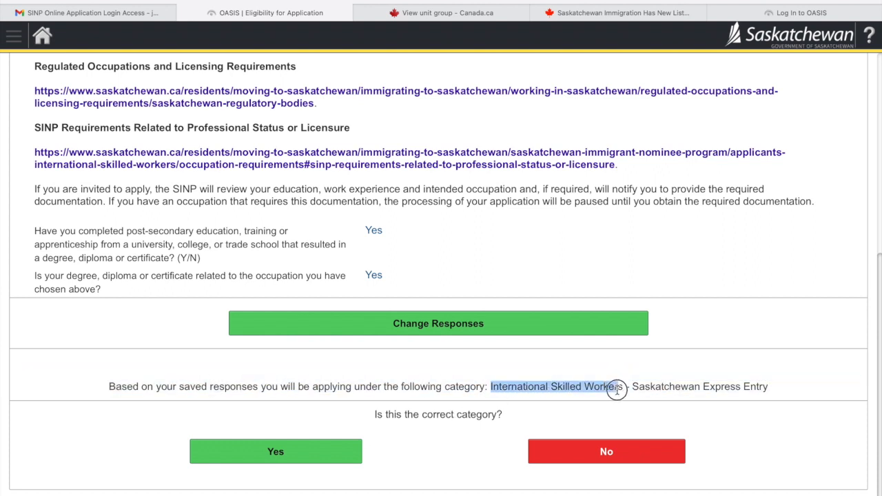
{"action": "left_click", "coordinate": [297, 457]}
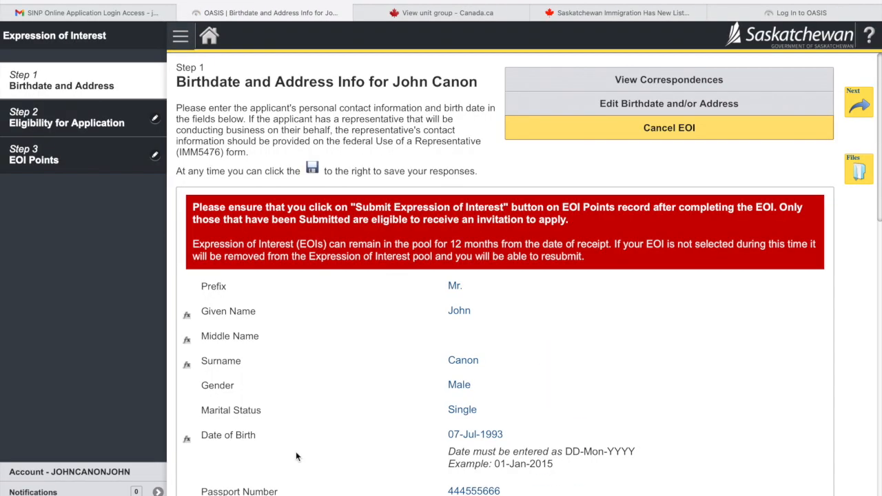
- Review the Step 1 birthdate and address details, then continue to Step 2, Eligibility for Application
{"action": "scroll", "coordinate": [296, 456], "scroll_direction": "down", "scroll_amount": 1}
{"action": "scroll", "coordinate": [296, 456], "scroll_direction": "up", "scroll_amount": 1}
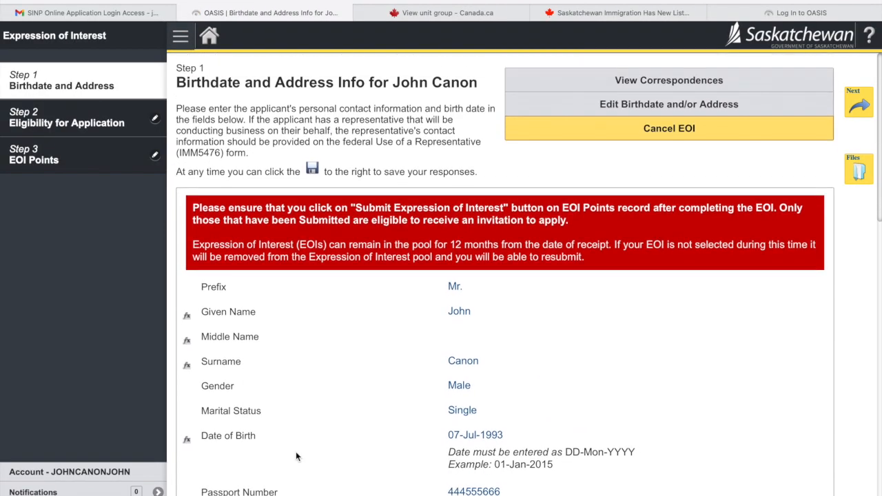
{"action": "scroll", "coordinate": [296, 456], "scroll_direction": "down", "scroll_amount": 8}
{"action": "scroll", "coordinate": [297, 455], "scroll_direction": "down", "scroll_amount": 5}
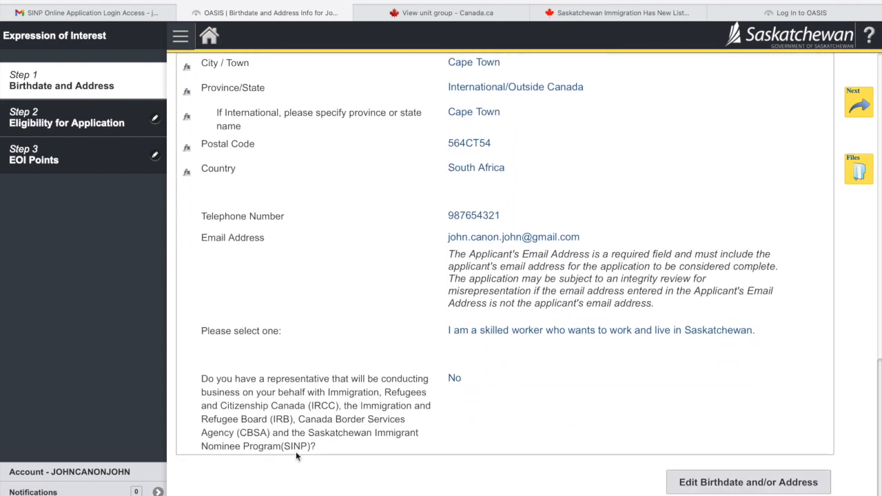
{"action": "scroll", "coordinate": [297, 455], "scroll_direction": "up", "scroll_amount": 13}
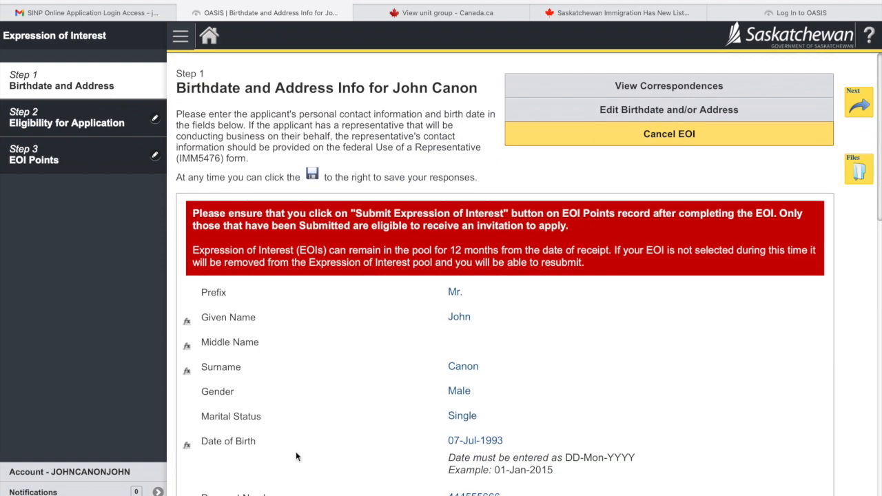
{"action": "scroll", "coordinate": [400, 350], "scroll_direction": "down", "scroll_amount": 9}
{"action": "scroll", "coordinate": [400, 350], "scroll_direction": "down", "scroll_amount": 3}
{"action": "scroll", "coordinate": [399, 350], "scroll_direction": "up", "scroll_amount": 7}
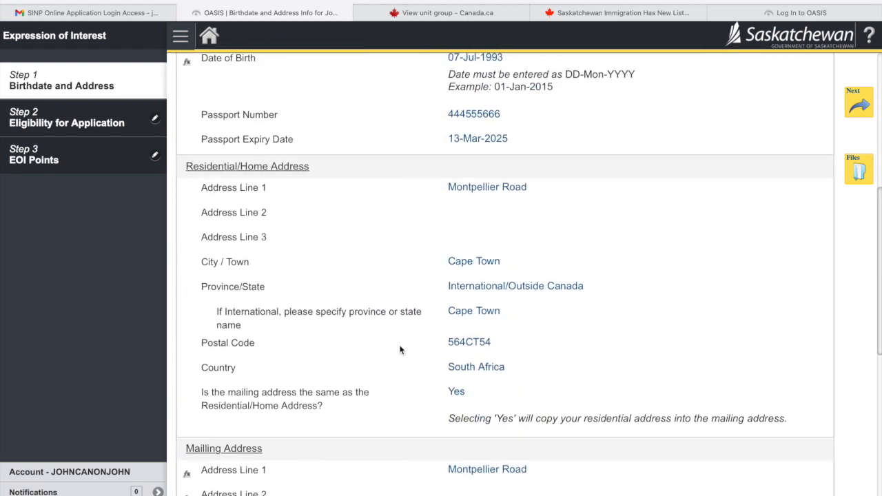
{"action": "scroll", "coordinate": [400, 350], "scroll_direction": "up", "scroll_amount": 5}
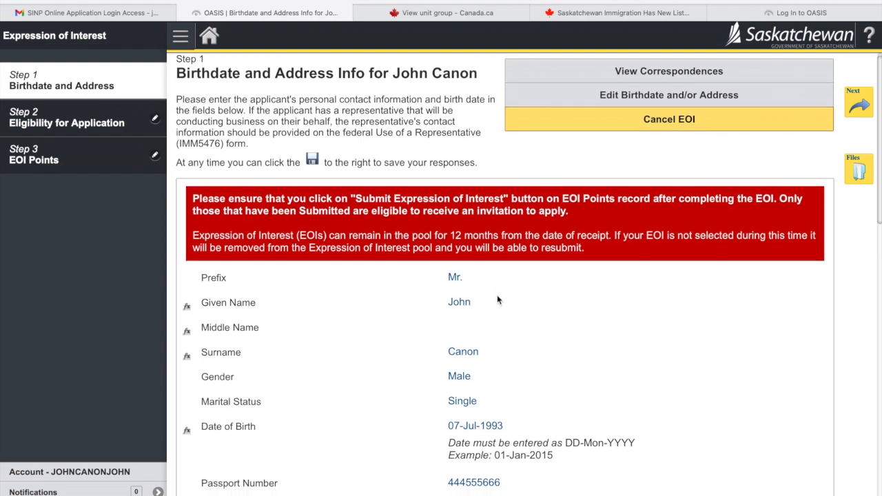
{"action": "scroll", "coordinate": [497, 295], "scroll_direction": "down", "scroll_amount": 10}
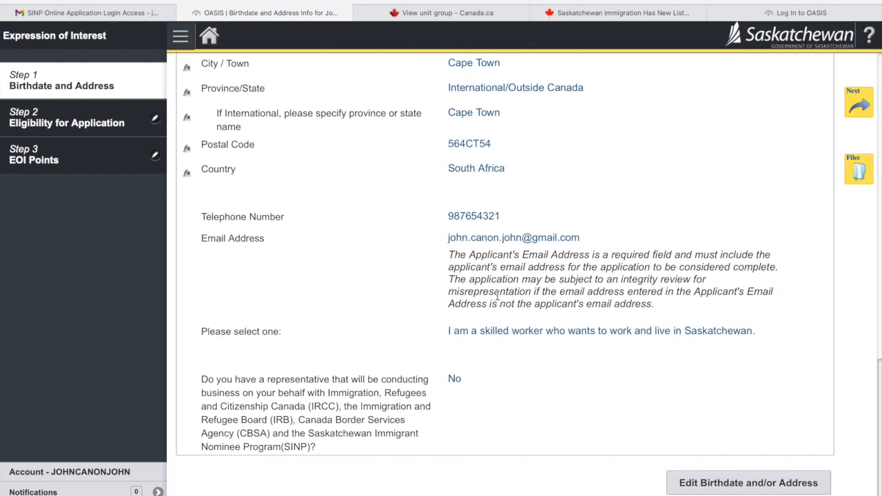
{"action": "scroll", "coordinate": [497, 295], "scroll_direction": "up", "scroll_amount": 10}
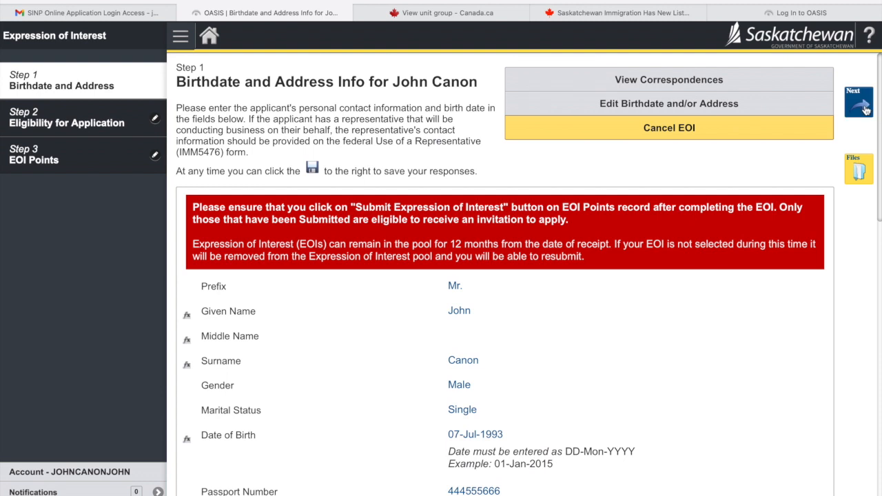
{"action": "scroll", "coordinate": [769, 113], "scroll_direction": "up", "scroll_amount": 1}
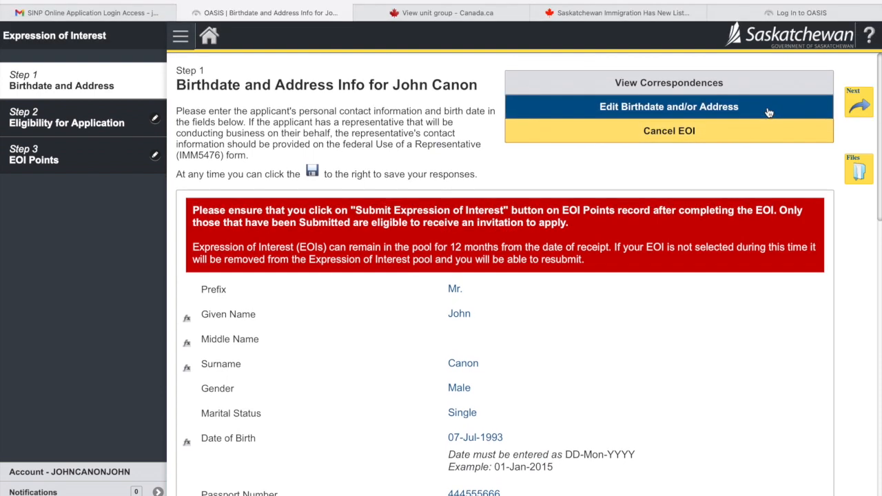
{"action": "left_click", "coordinate": [858, 110]}
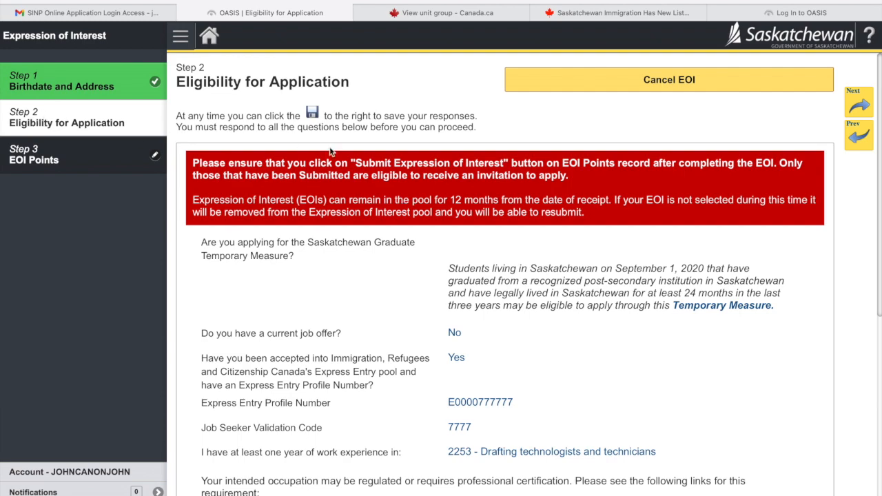
- Review the saved eligibility answers and advance to Step 3, EOI Points
{"action": "scroll", "coordinate": [410, 235], "scroll_direction": "down", "scroll_amount": 6}
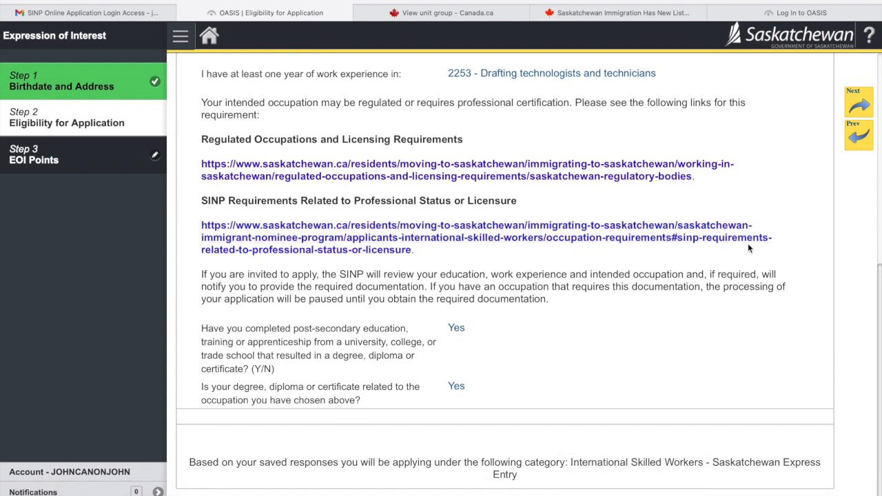
{"action": "left_click", "coordinate": [869, 103]}
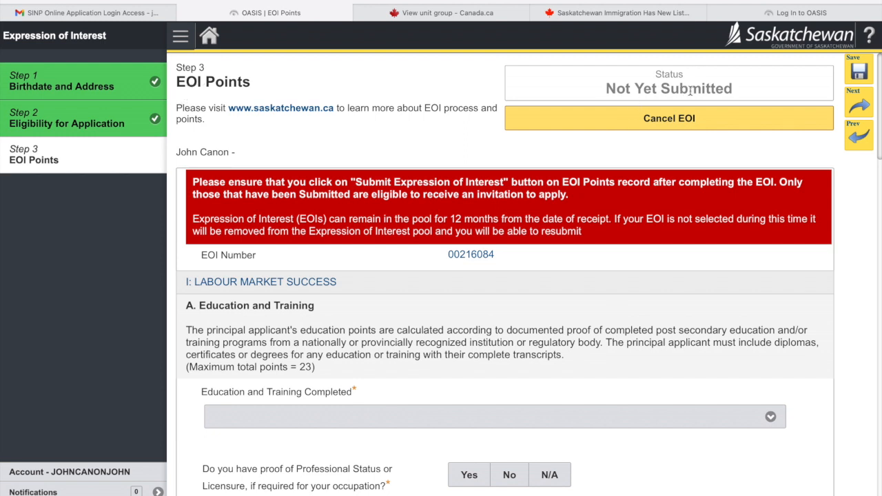
{"action": "scroll", "coordinate": [637, 279], "scroll_direction": "down", "scroll_amount": 1}
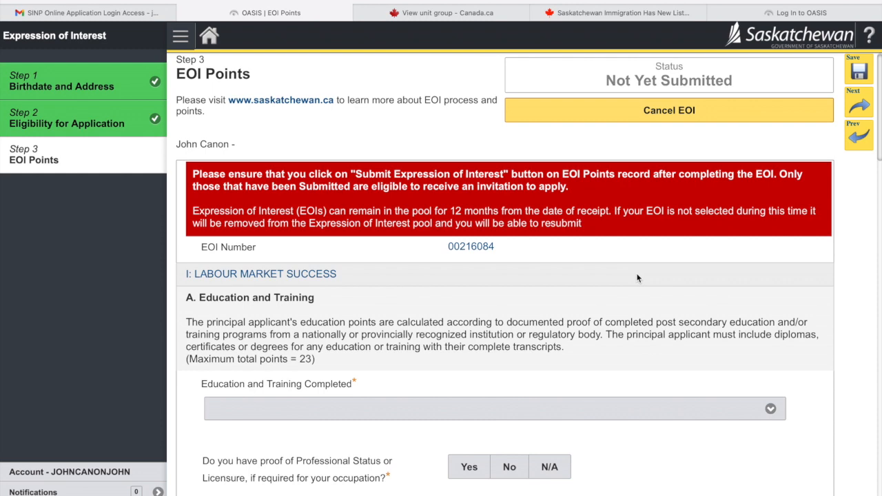
{"action": "scroll", "coordinate": [638, 279], "scroll_direction": "down", "scroll_amount": 2}
{"action": "left_click_drag", "start_coordinate": [498, 215], "coordinate": [424, 217]}
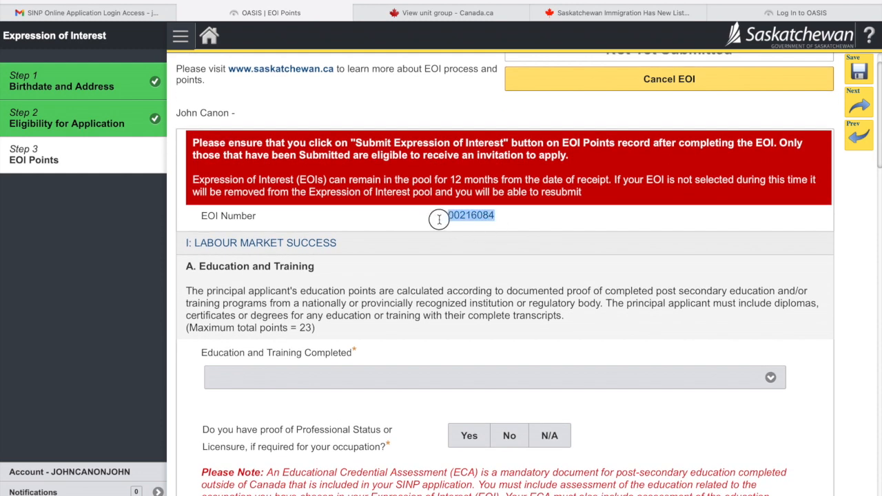
{"action": "scroll", "coordinate": [507, 274], "scroll_direction": "down", "scroll_amount": 1}
{"action": "scroll", "coordinate": [506, 274], "scroll_direction": "down", "scroll_amount": 3}
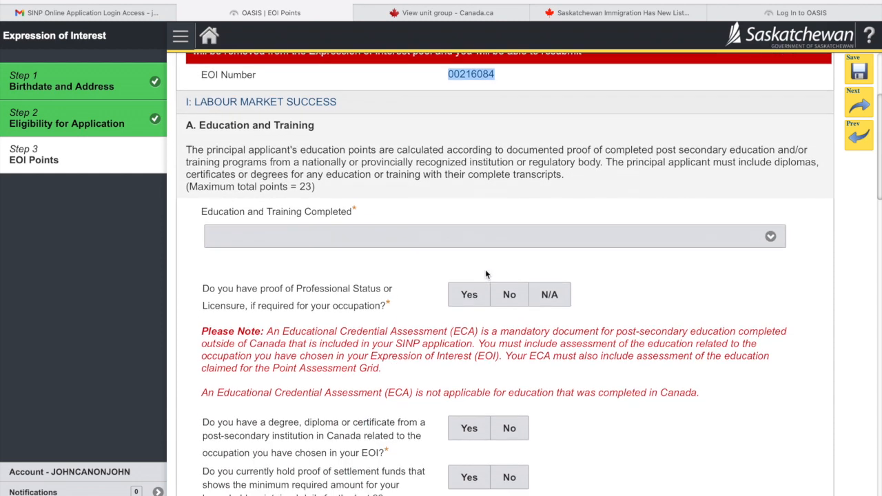
{"action": "left_click", "coordinate": [499, 236]}
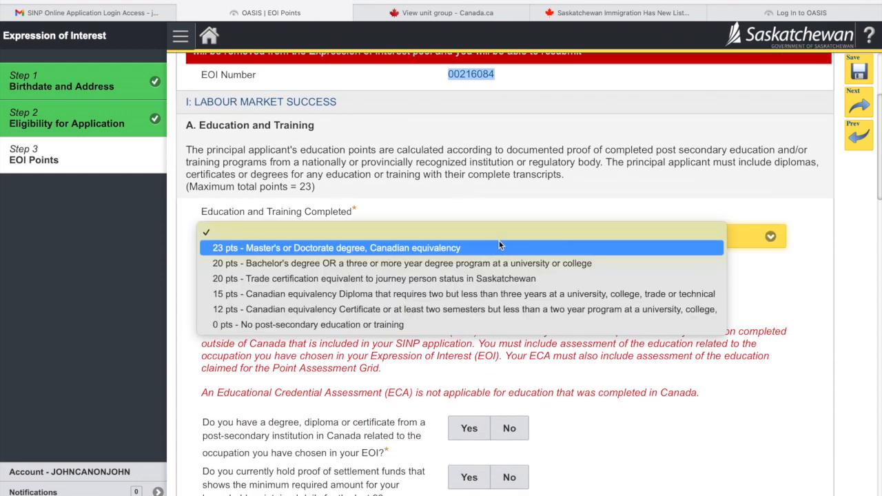
{"action": "left_click", "coordinate": [508, 209]}
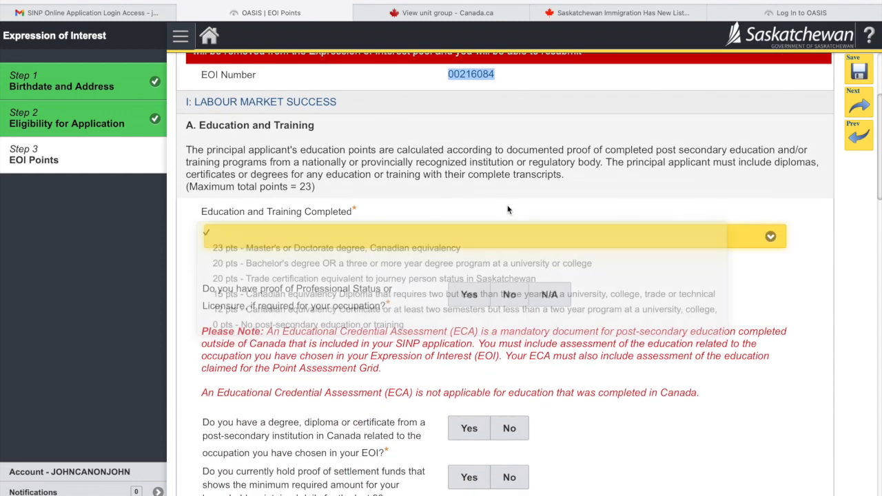
{"action": "scroll", "coordinate": [508, 206], "scroll_direction": "down", "scroll_amount": 1}
{"action": "scroll", "coordinate": [507, 209], "scroll_direction": "down", "scroll_amount": 10}
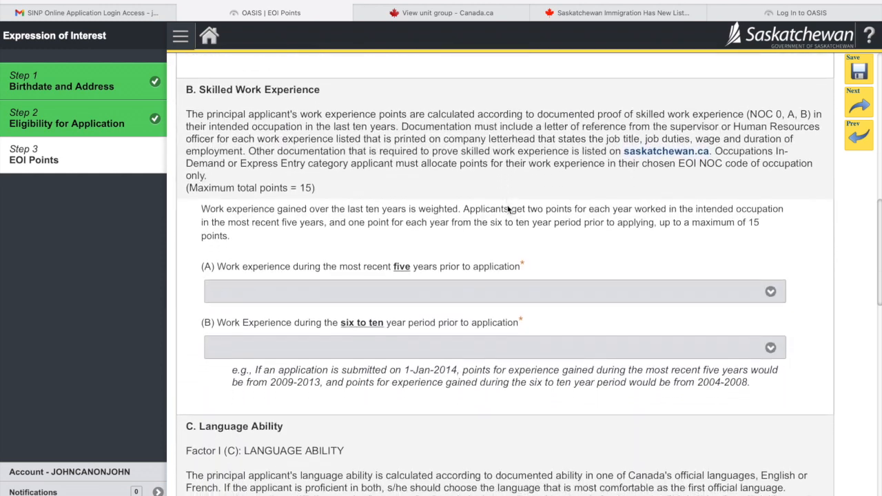
{"action": "scroll", "coordinate": [508, 209], "scroll_direction": "down", "scroll_amount": 6}
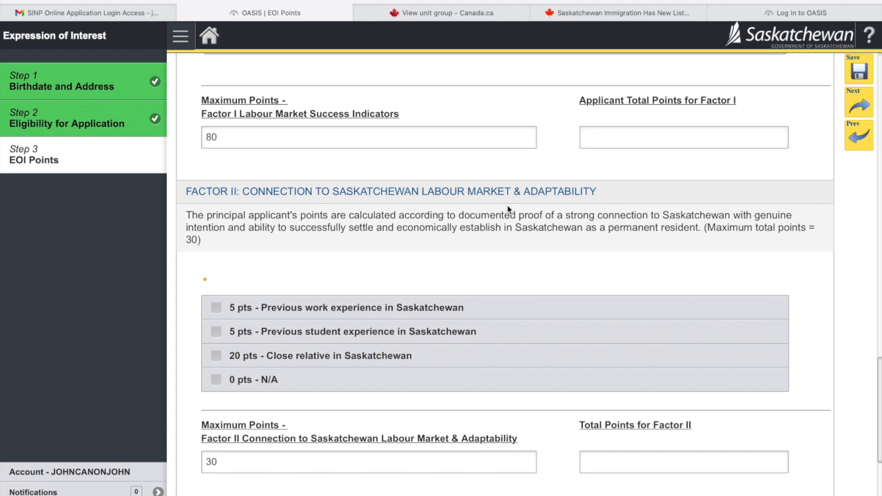
{"action": "scroll", "coordinate": [508, 210], "scroll_direction": "down", "scroll_amount": 3}
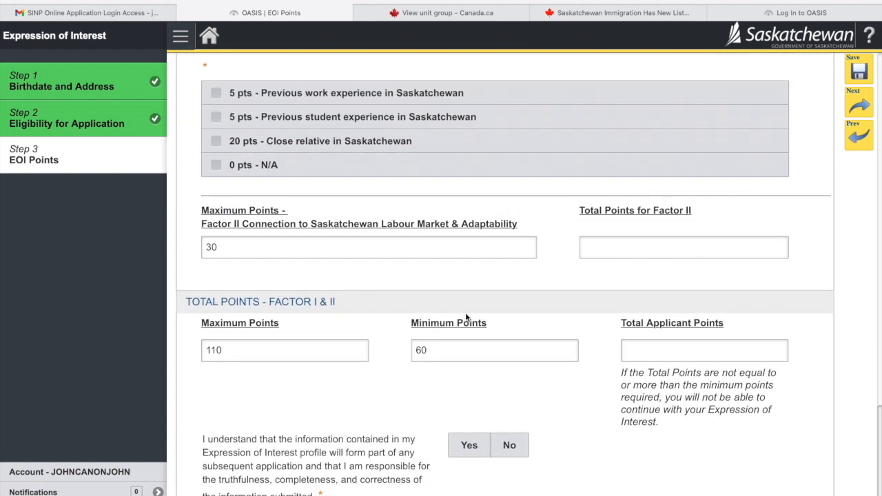
{"action": "scroll", "coordinate": [467, 317], "scroll_direction": "down", "scroll_amount": 1}
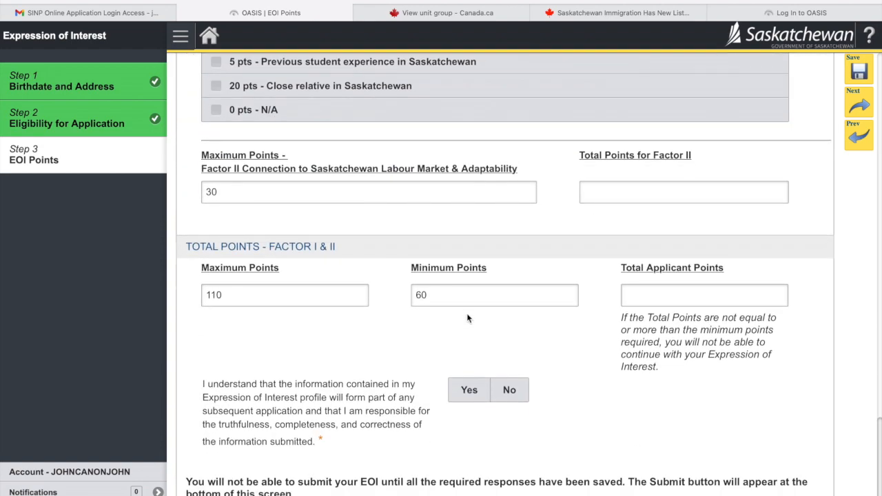
{"action": "scroll", "coordinate": [468, 318], "scroll_direction": "up", "scroll_amount": 20}
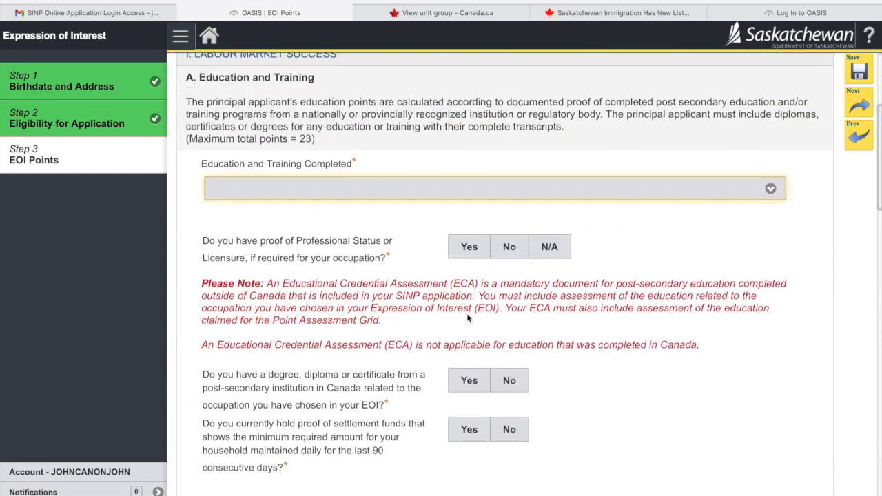
{"action": "scroll", "coordinate": [467, 315], "scroll_direction": "up", "scroll_amount": 3}
{"action": "left_click", "coordinate": [513, 257]}
{"action": "left_click", "coordinate": [469, 256]}
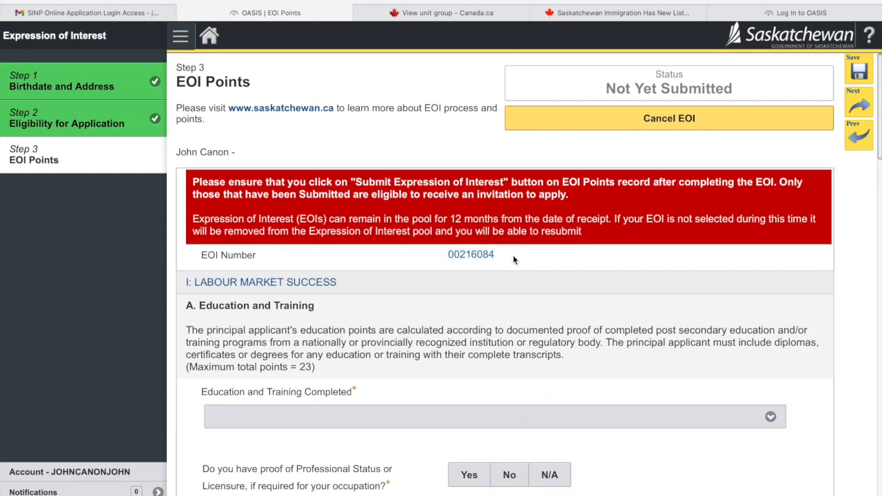
{"action": "double_click", "coordinate": [468, 256]}
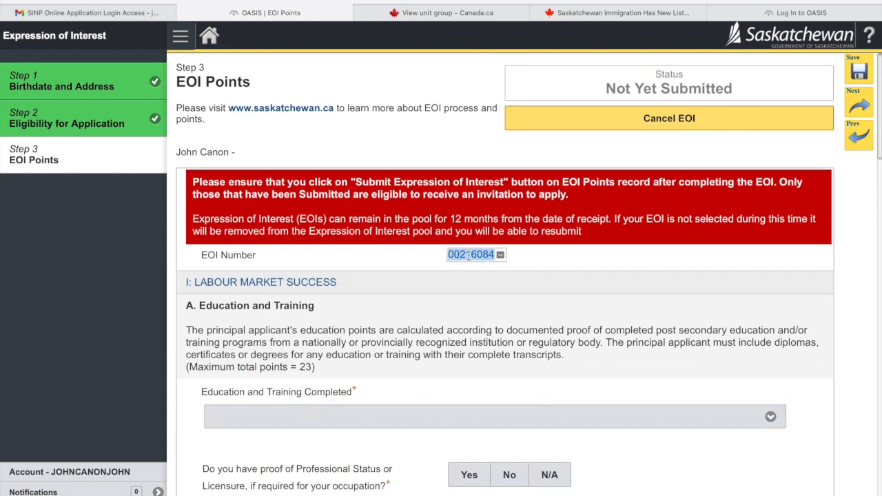
{"action": "left_click", "coordinate": [538, 262]}
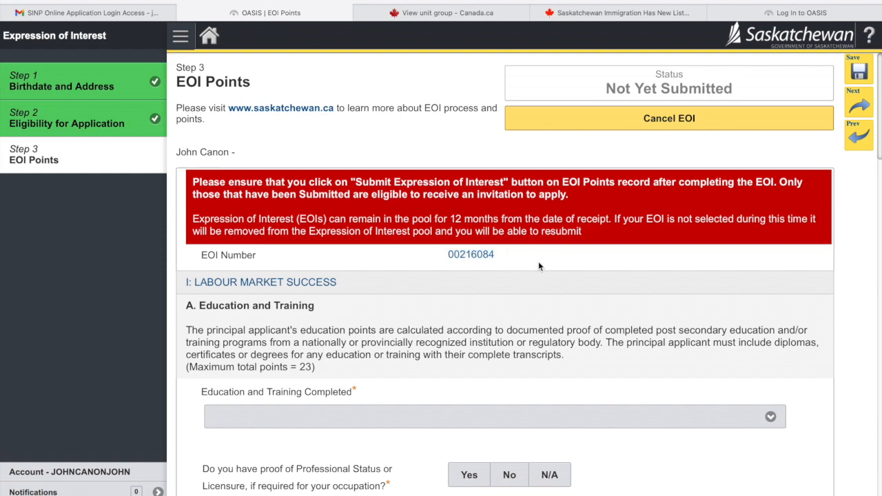
{"action": "scroll", "coordinate": [540, 266], "scroll_direction": "down", "scroll_amount": 10}
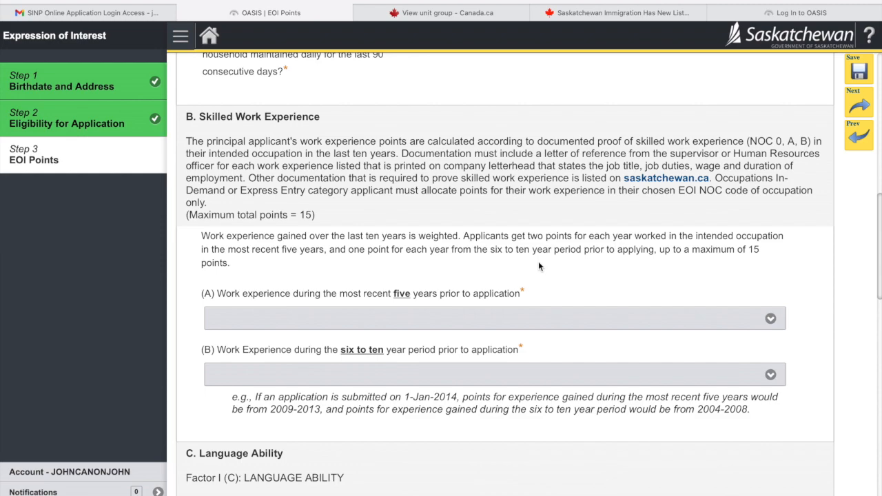
{"action": "scroll", "coordinate": [540, 267], "scroll_direction": "up", "scroll_amount": 10}
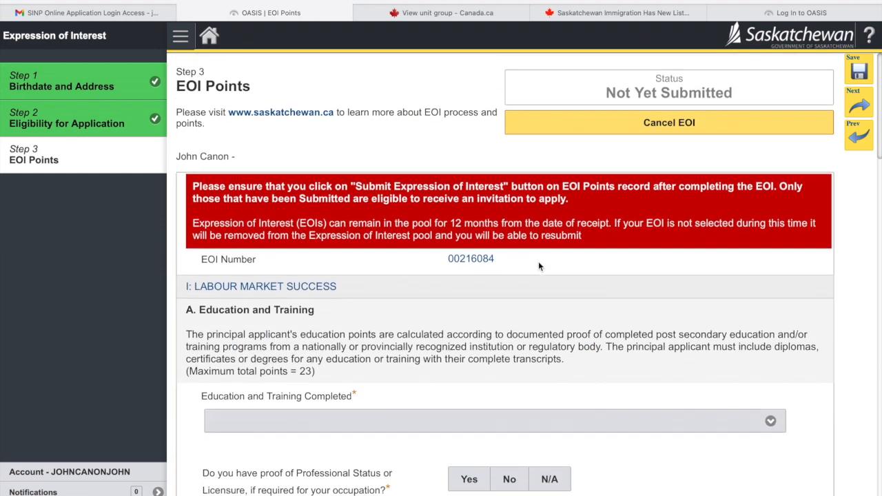
{"action": "scroll", "coordinate": [538, 261], "scroll_direction": "down", "scroll_amount": 5}
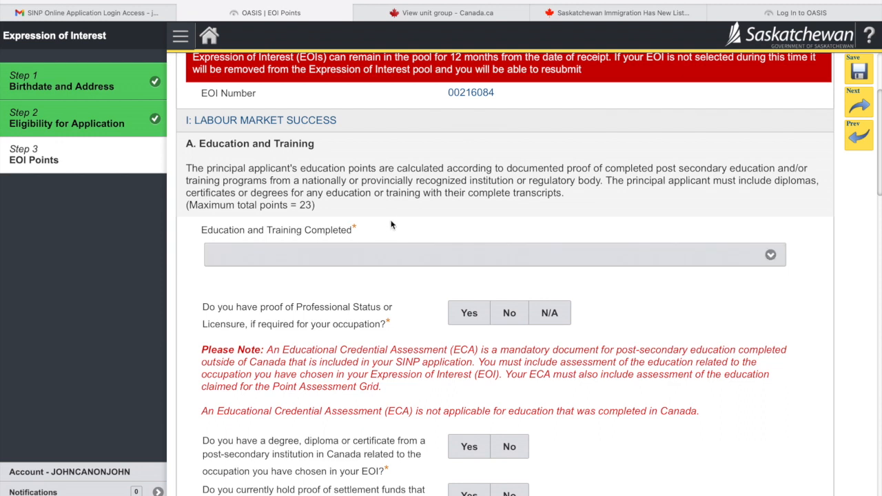
{"action": "left_click", "coordinate": [377, 255]}
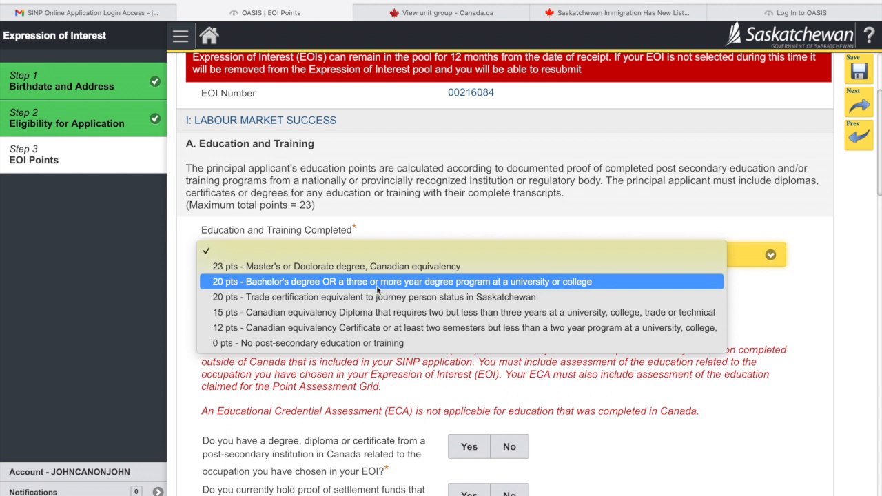
- Set education to 20 pts - Bachelor's degree and answer N/A to the professional licensure question
{"action": "left_click", "coordinate": [377, 288]}
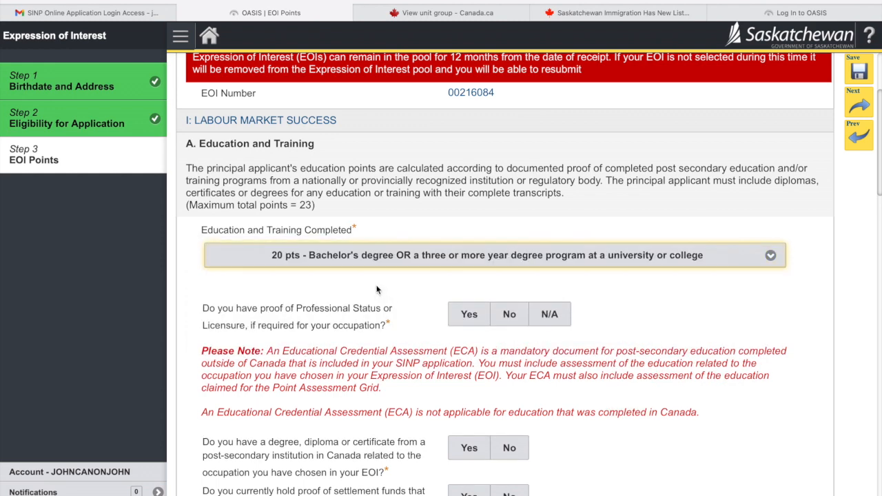
{"action": "scroll", "coordinate": [438, 336], "scroll_direction": "down", "scroll_amount": 1}
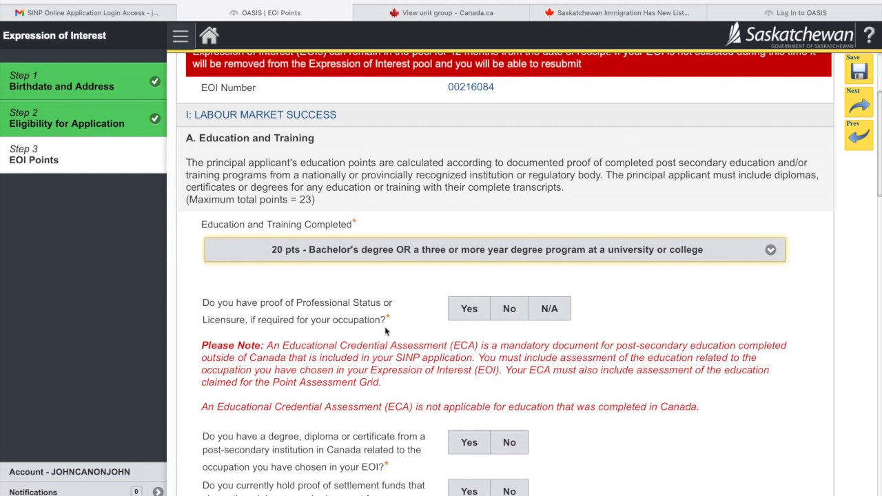
{"action": "left_click_drag", "start_coordinate": [390, 320], "coordinate": [358, 318]}
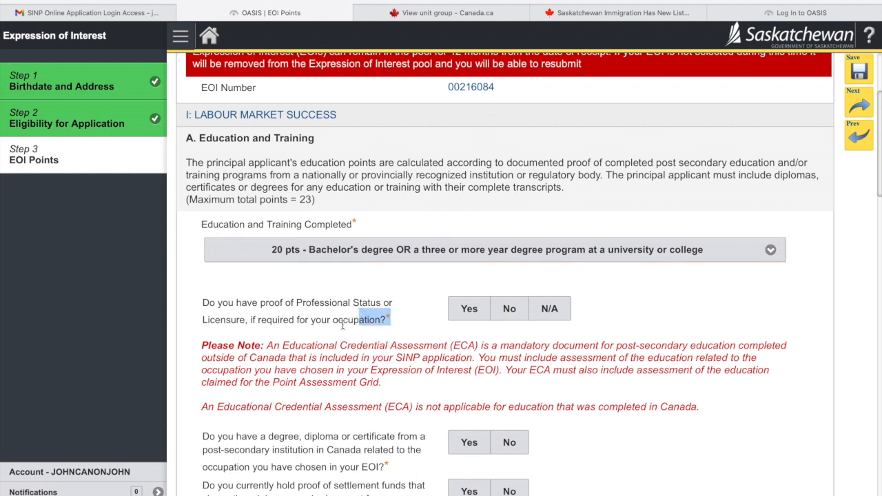
{"action": "left_click", "coordinate": [358, 319]}
{"action": "double_click", "coordinate": [356, 320]}
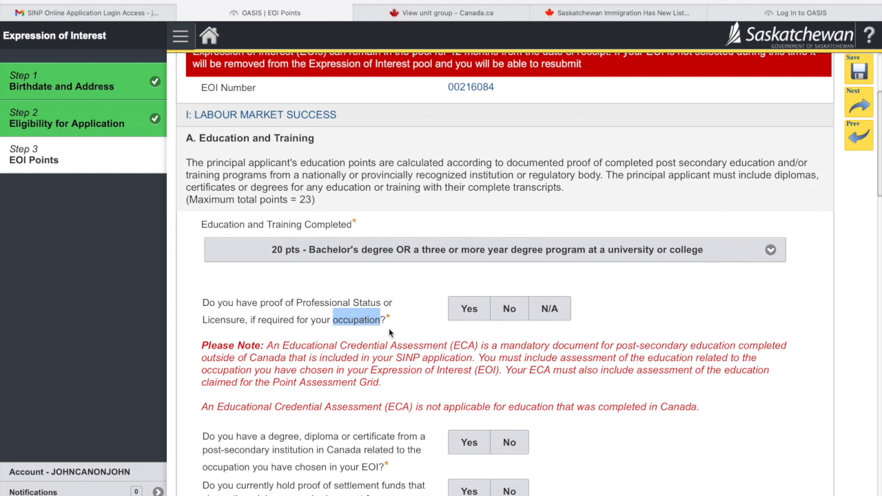
{"action": "left_click", "coordinate": [483, 345]}
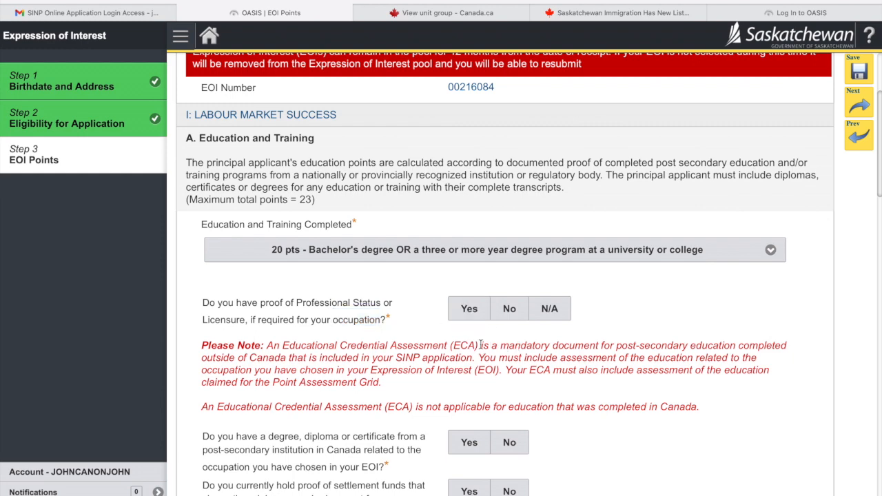
{"action": "scroll", "coordinate": [455, 335], "scroll_direction": "down", "scroll_amount": 2}
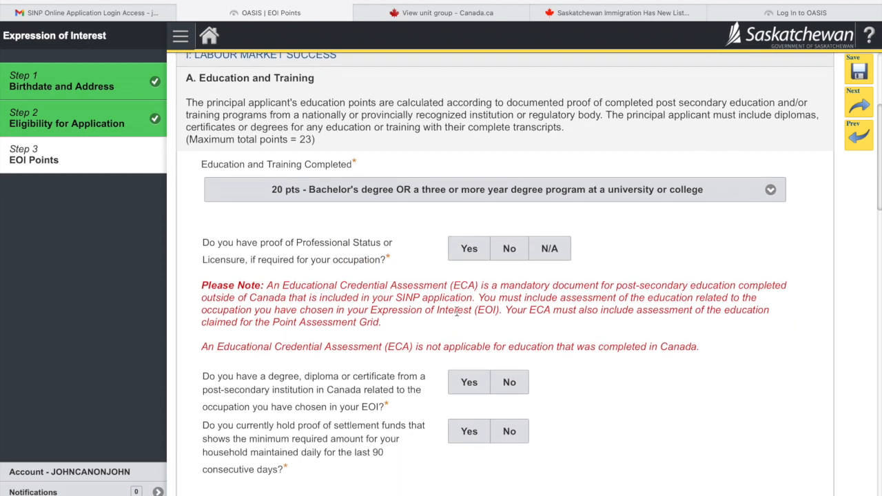
{"action": "scroll", "coordinate": [457, 311], "scroll_direction": "down", "scroll_amount": 2}
{"action": "scroll", "coordinate": [456, 312], "scroll_direction": "up", "scroll_amount": 5}
{"action": "left_click", "coordinate": [550, 344]}
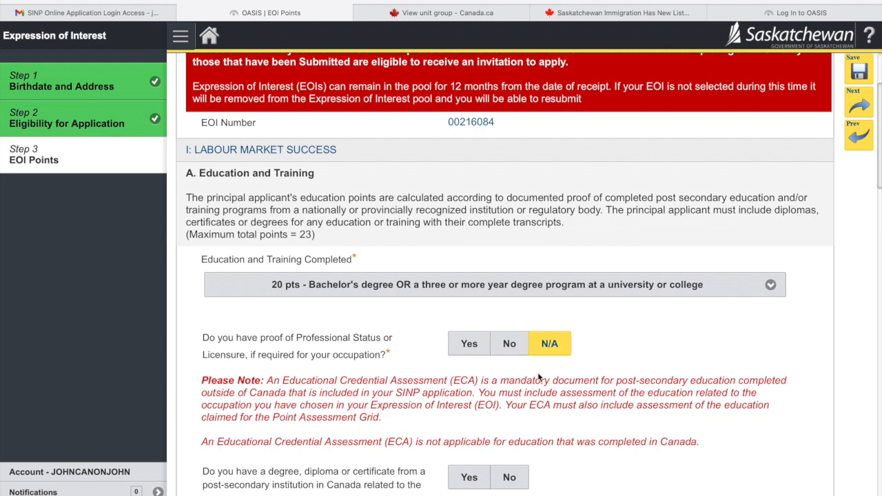
- Answer No to both the Canadian post-secondary degree and the SATCC trade certificate questions
{"action": "scroll", "coordinate": [532, 373], "scroll_direction": "down", "scroll_amount": 5}
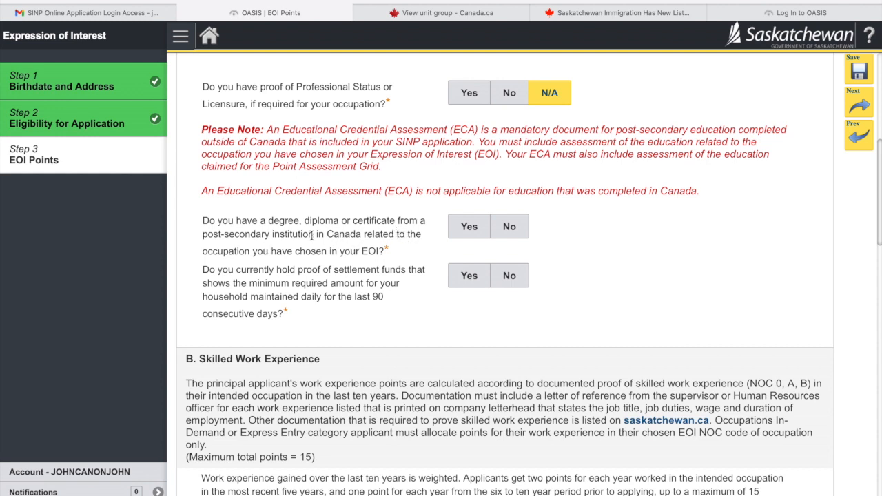
{"action": "left_click_drag", "start_coordinate": [314, 234], "coordinate": [360, 235]}
{"action": "left_click", "coordinate": [360, 235]}
{"action": "left_click", "coordinate": [514, 231]}
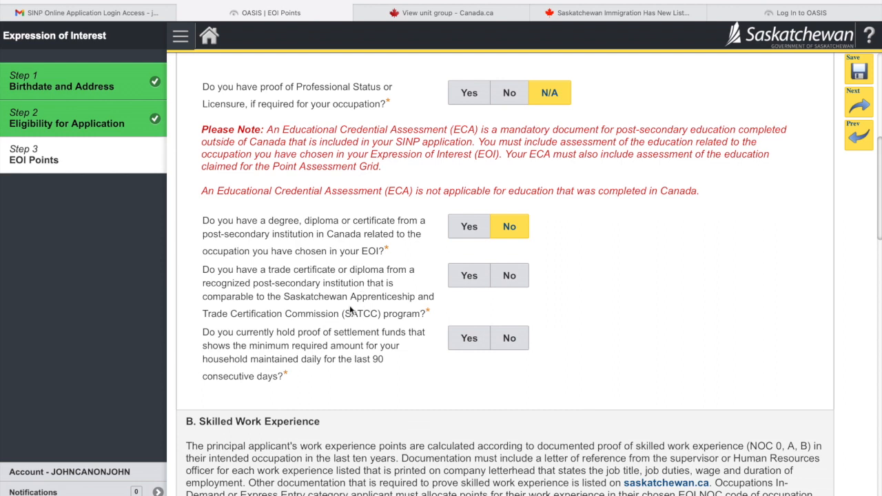
{"action": "left_click_drag", "start_coordinate": [285, 296], "coordinate": [412, 298]}
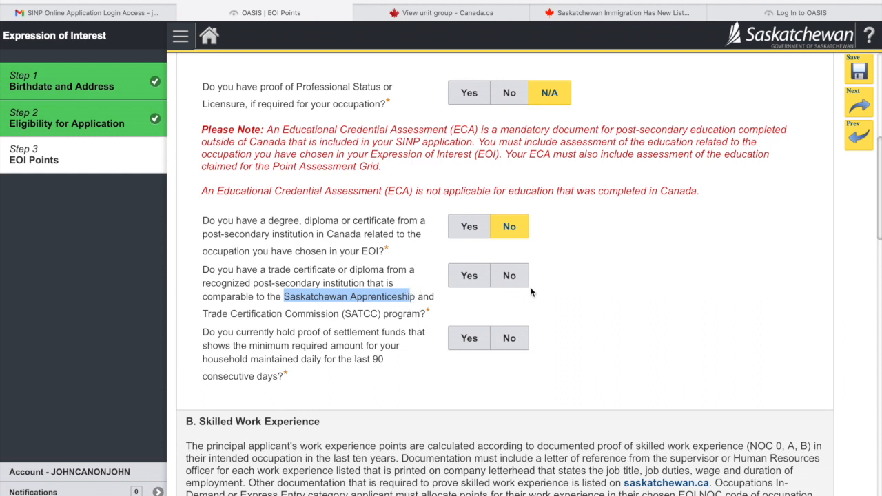
{"action": "left_click", "coordinate": [515, 277]}
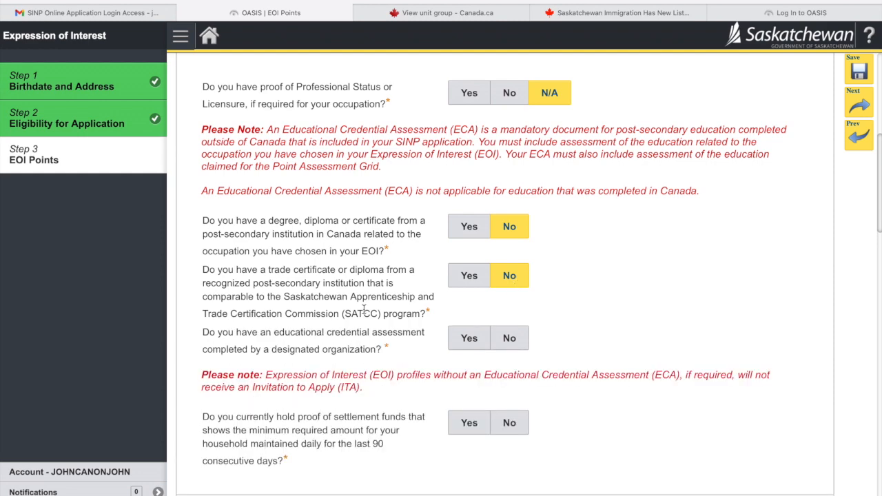
- Answer Yes to having an educational credential assessment
{"action": "scroll", "coordinate": [428, 297], "scroll_direction": "down", "scroll_amount": 1}
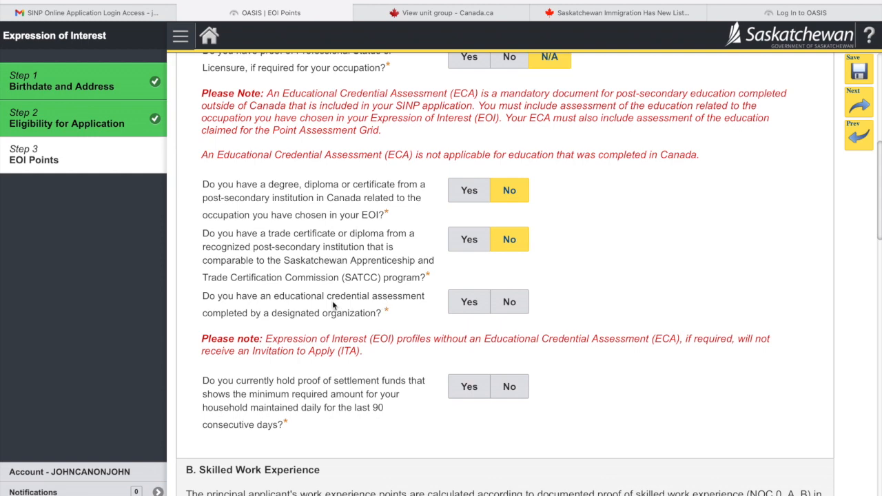
{"action": "scroll", "coordinate": [485, 334], "scroll_direction": "up", "scroll_amount": 1}
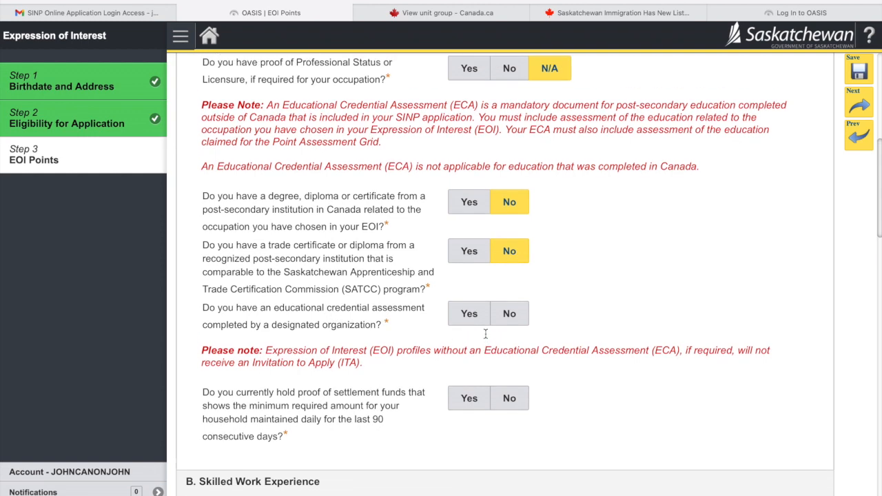
{"action": "scroll", "coordinate": [485, 334], "scroll_direction": "down", "scroll_amount": 1}
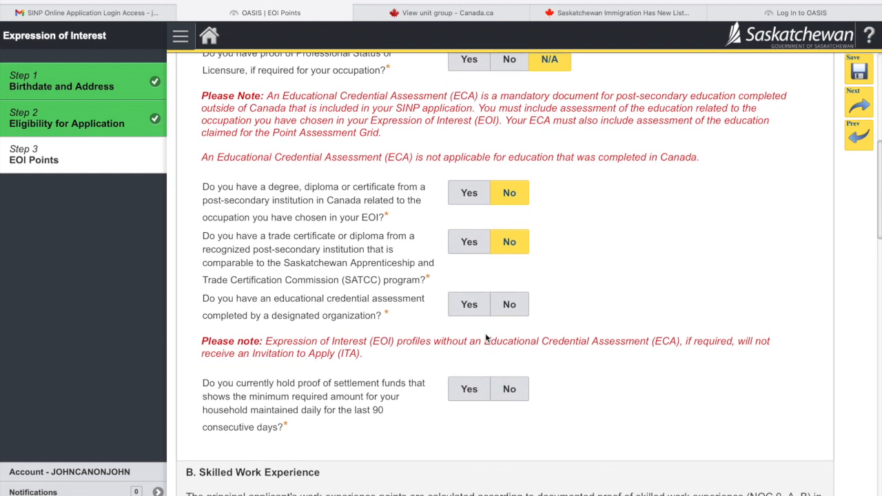
{"action": "scroll", "coordinate": [486, 338], "scroll_direction": "down", "scroll_amount": 2}
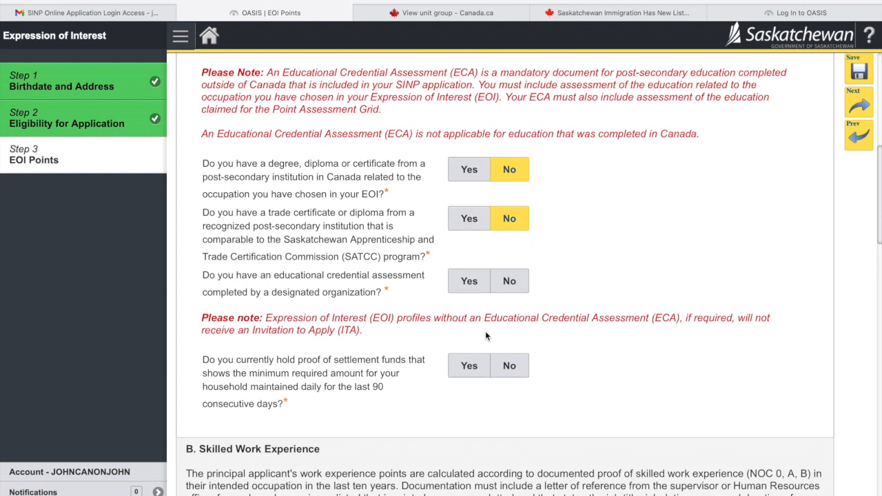
{"action": "left_click", "coordinate": [472, 283]}
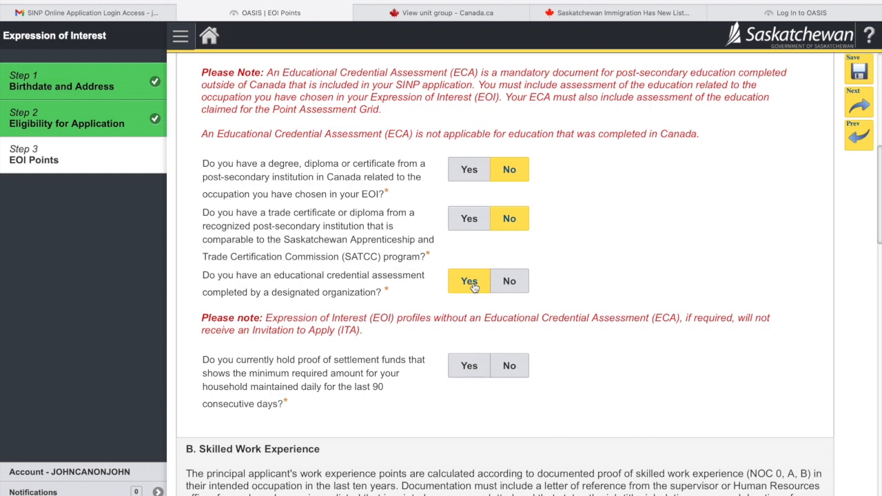
- Answer Yes to having proof of settlement funds held for the last 90 consecutive days
{"action": "scroll", "coordinate": [448, 348], "scroll_direction": "down", "scroll_amount": 5}
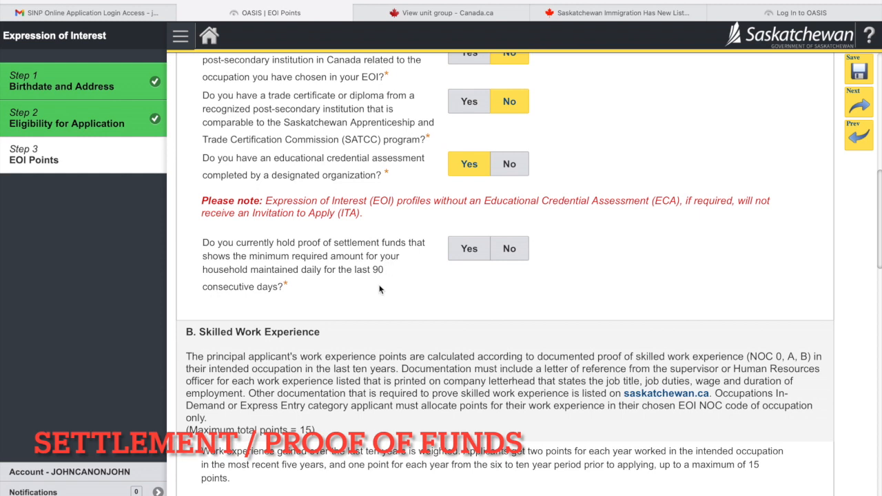
{"action": "left_click_drag", "start_coordinate": [290, 289], "coordinate": [204, 245]}
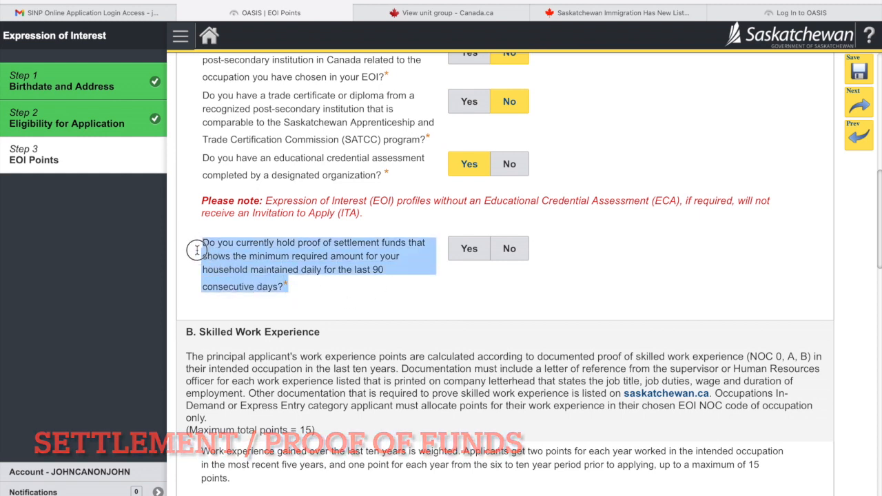
{"action": "left_click", "coordinate": [304, 268]}
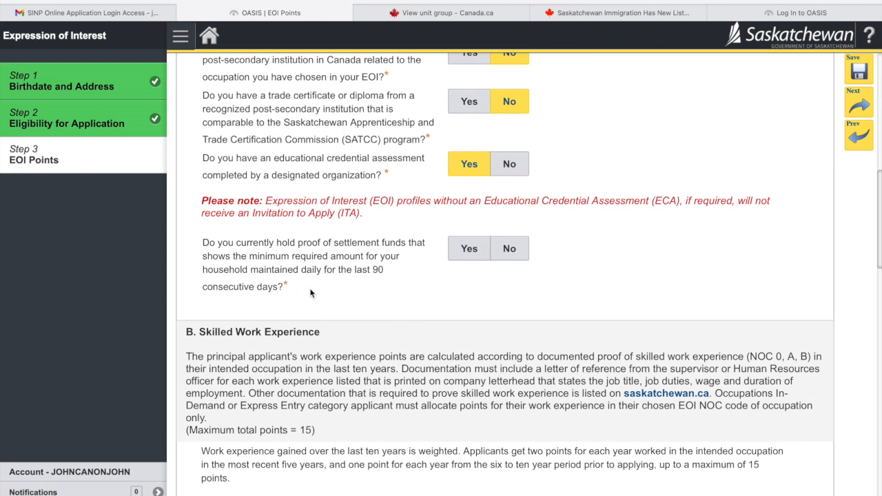
{"action": "left_click_drag", "start_coordinate": [287, 287], "coordinate": [202, 242]}
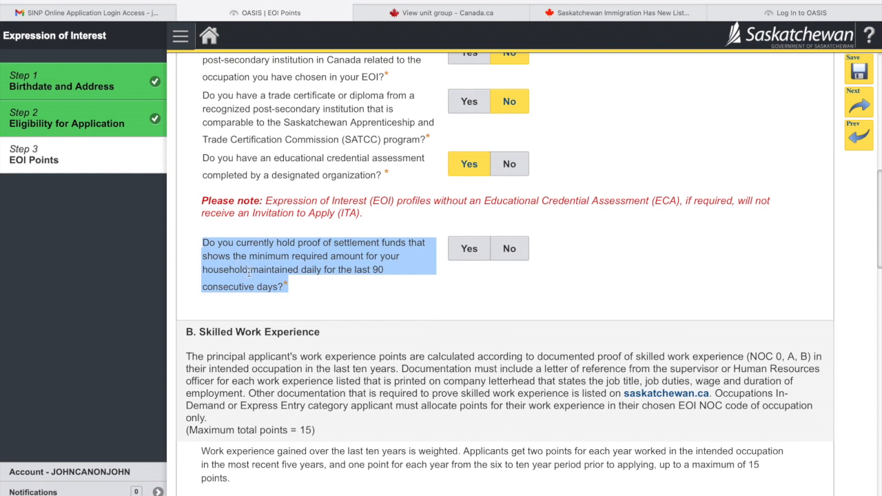
{"action": "left_click", "coordinate": [280, 282]}
{"action": "left_click_drag", "start_coordinate": [291, 288], "coordinate": [203, 244]}
{"action": "left_click", "coordinate": [290, 284]}
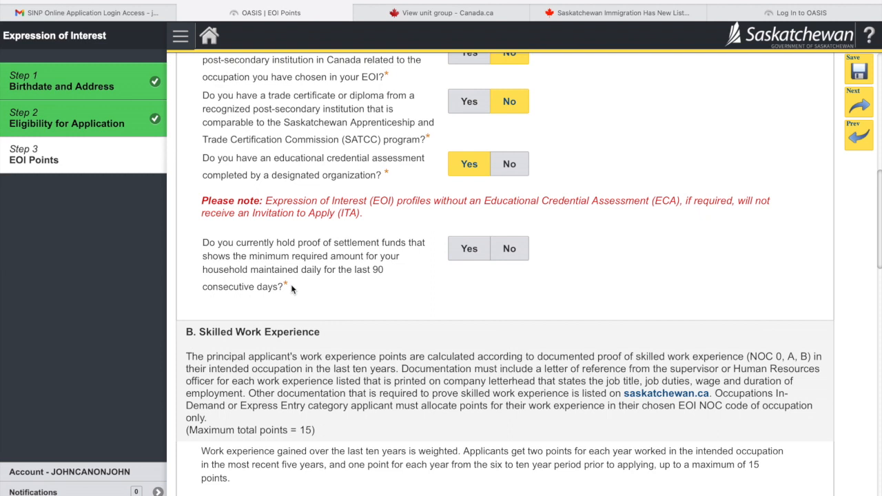
{"action": "left_click_drag", "start_coordinate": [384, 270], "coordinate": [355, 271]}
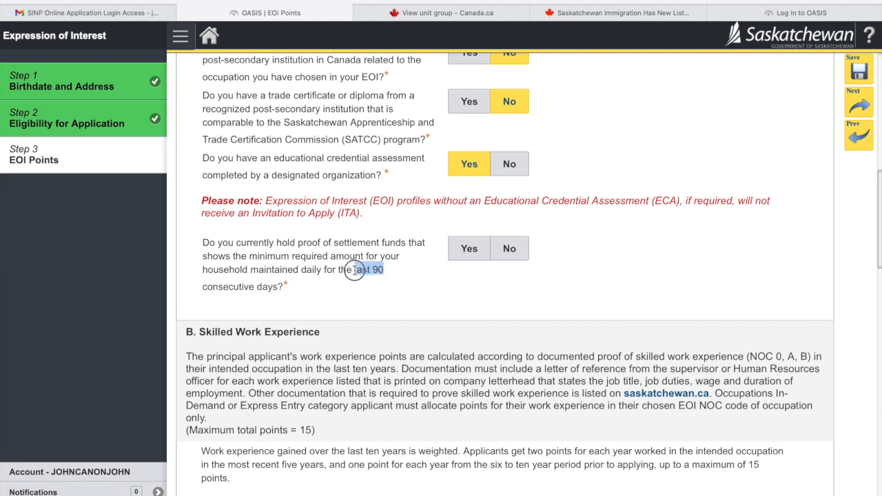
{"action": "left_click", "coordinate": [358, 283]}
{"action": "left_click_drag", "start_coordinate": [372, 269], "coordinate": [383, 274]}
{"action": "left_click", "coordinate": [414, 281]}
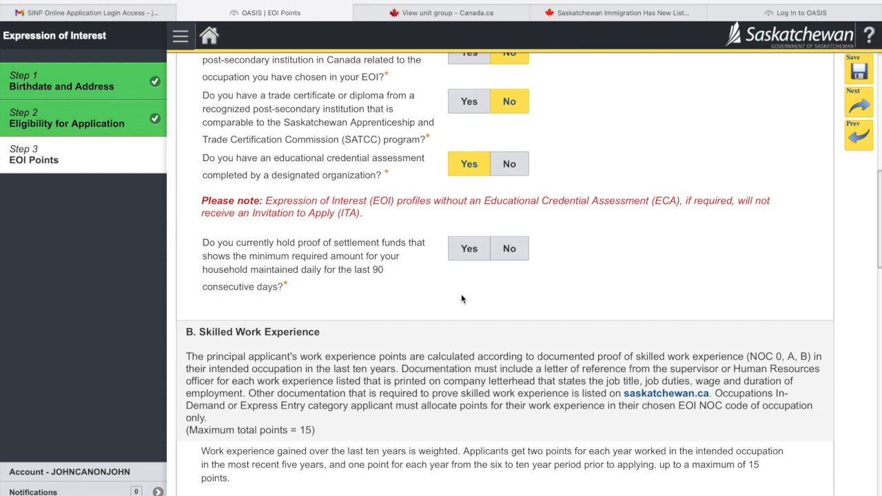
{"action": "left_click", "coordinate": [469, 249]}
- Choose 8 pts - 4 years in work-experience dropdown (A) and 0 pts - 1 year or less in (B)
{"action": "scroll", "coordinate": [482, 296], "scroll_direction": "down", "scroll_amount": 4}
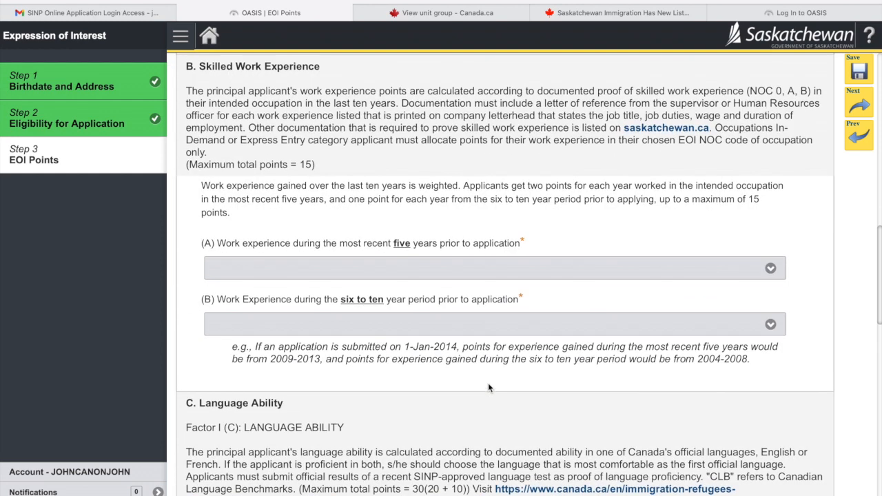
{"action": "left_click", "coordinate": [364, 269]}
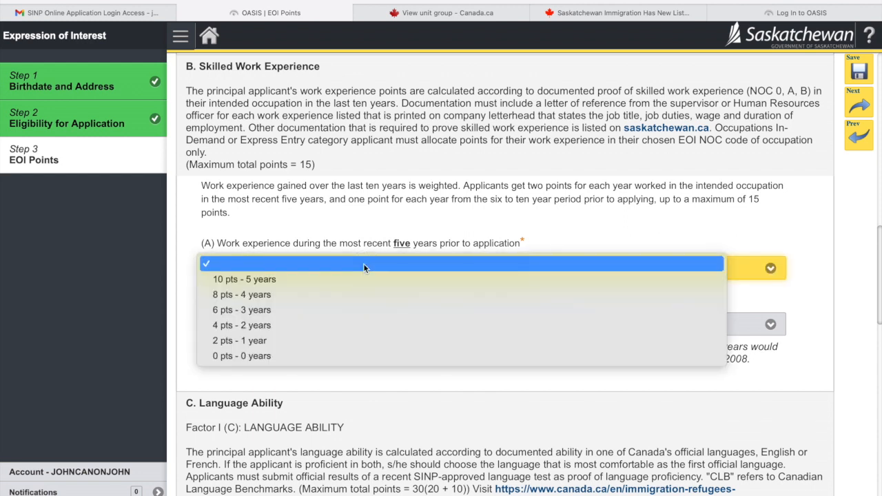
{"action": "left_click", "coordinate": [347, 297]}
{"action": "left_click", "coordinate": [335, 325]}
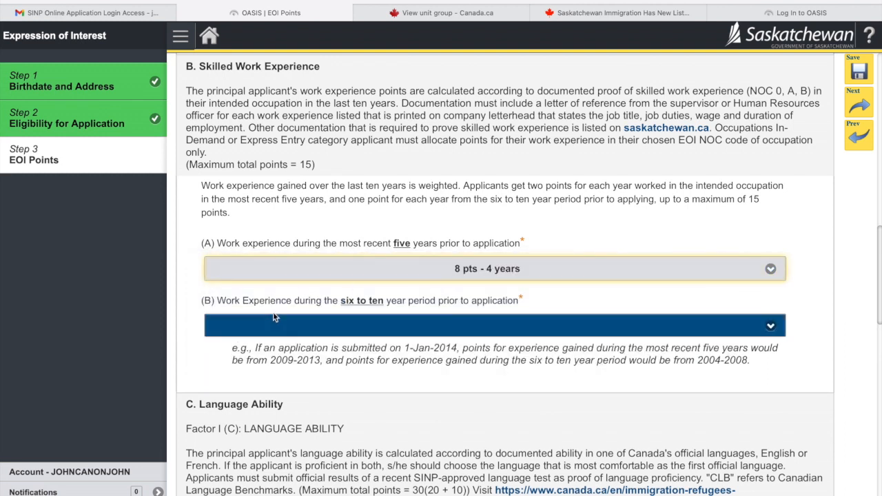
{"action": "scroll", "coordinate": [345, 310], "scroll_direction": "down", "scroll_amount": 1}
{"action": "left_click", "coordinate": [344, 310]}
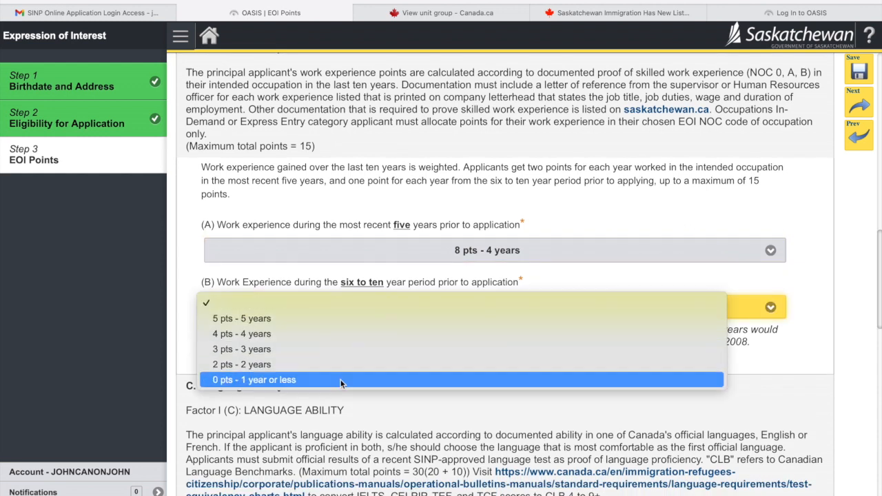
{"action": "left_click", "coordinate": [284, 380]}
{"action": "scroll", "coordinate": [285, 380], "scroll_direction": "down", "scroll_amount": 2}
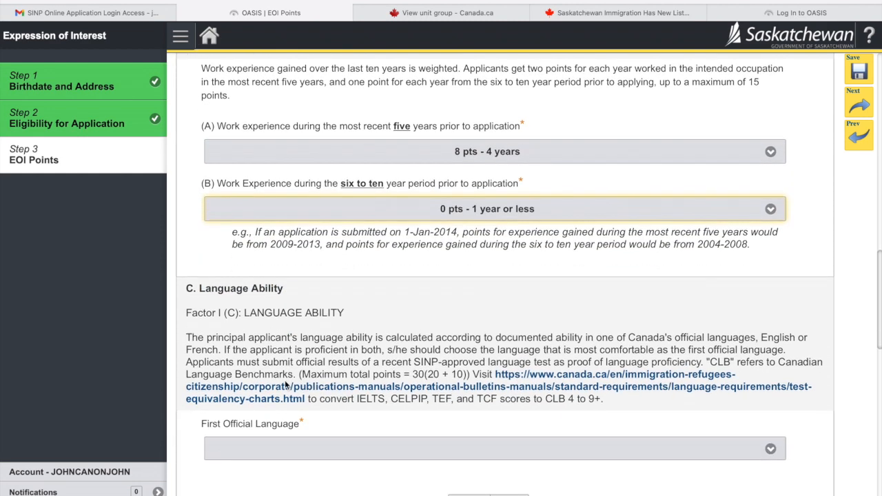
- Set First Official Language to 20 pts - CLB 8 and higher
{"action": "scroll", "coordinate": [286, 386], "scroll_direction": "down", "scroll_amount": 2}
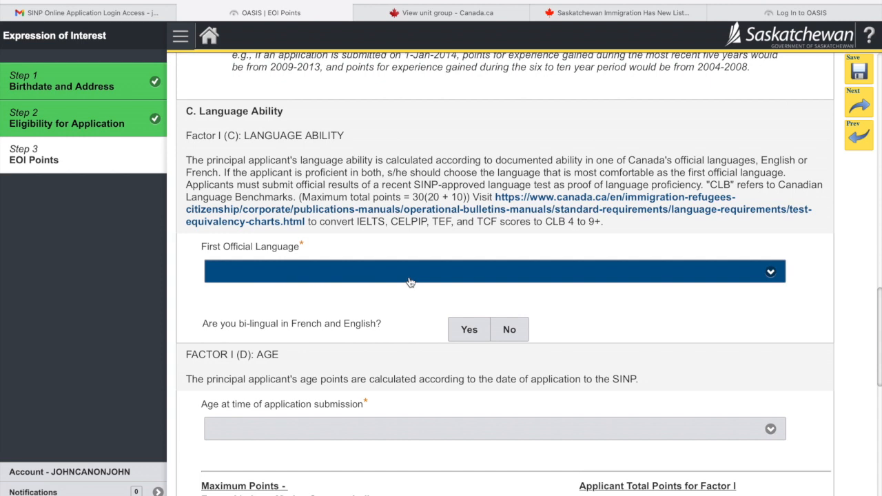
{"action": "double_click", "coordinate": [367, 222]}
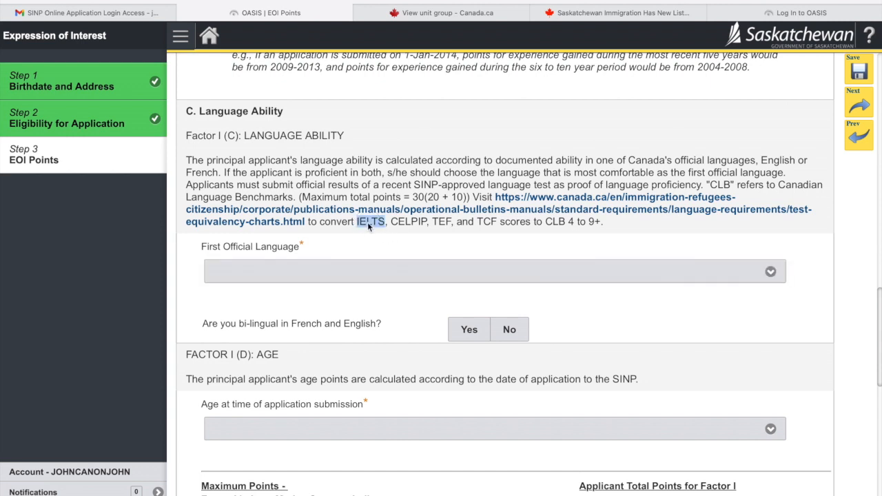
{"action": "double_click", "coordinate": [441, 222]}
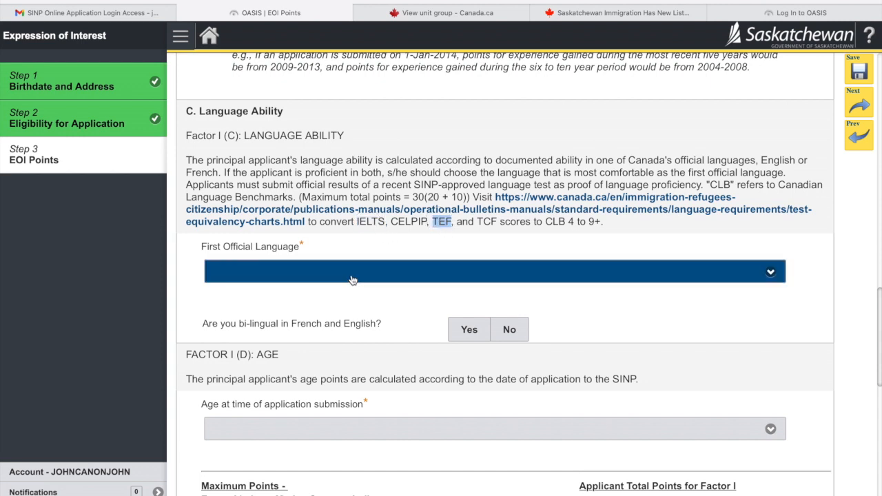
{"action": "scroll", "coordinate": [353, 279], "scroll_direction": "down", "scroll_amount": 1}
{"action": "left_click", "coordinate": [368, 179]}
{"action": "left_click", "coordinate": [331, 230]}
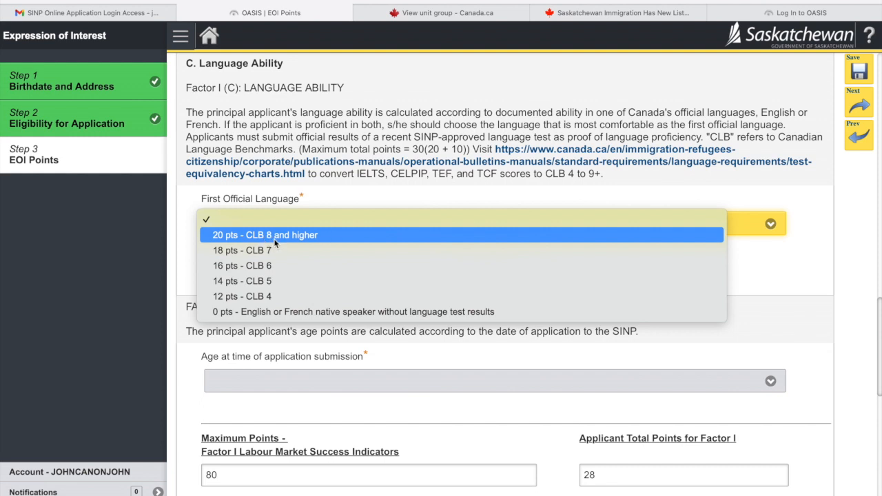
{"action": "left_click", "coordinate": [292, 235]}
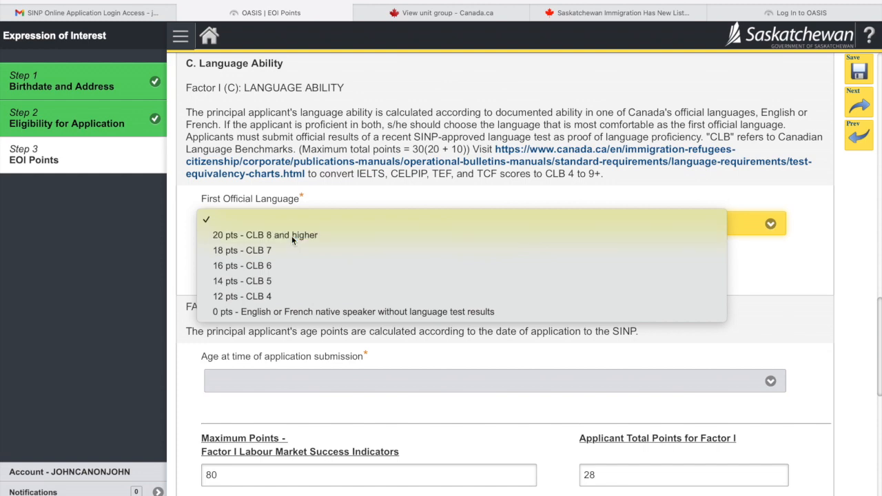
- Answer Yes to being bilingual and bring up the saved test score table in Preview
{"action": "scroll", "coordinate": [371, 303], "scroll_direction": "down", "scroll_amount": 1}
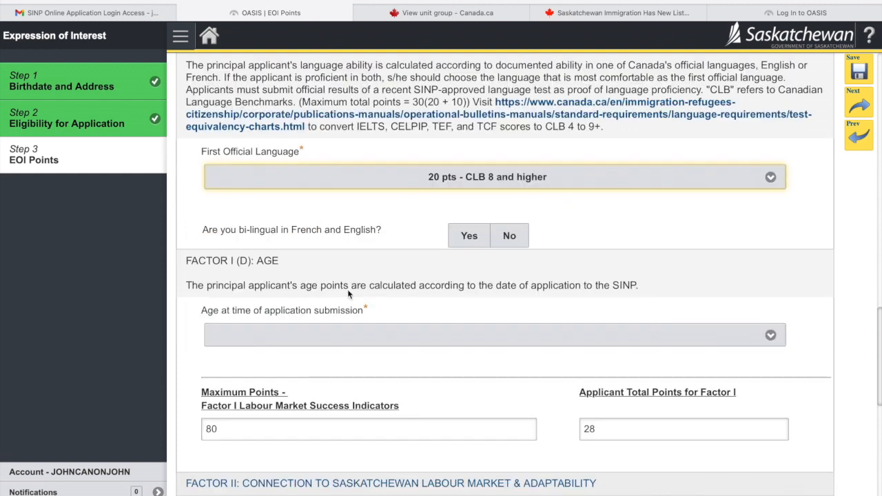
{"action": "left_click", "coordinate": [466, 237]}
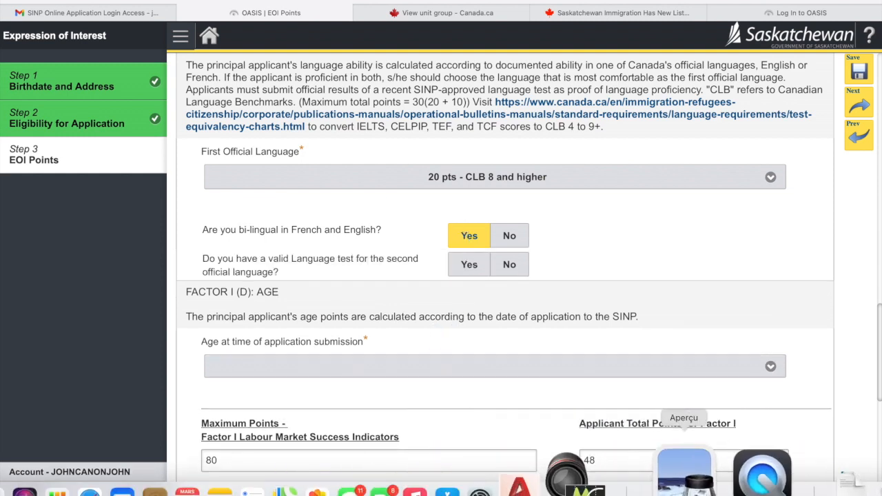
{"action": "left_click", "coordinate": [685, 474]}
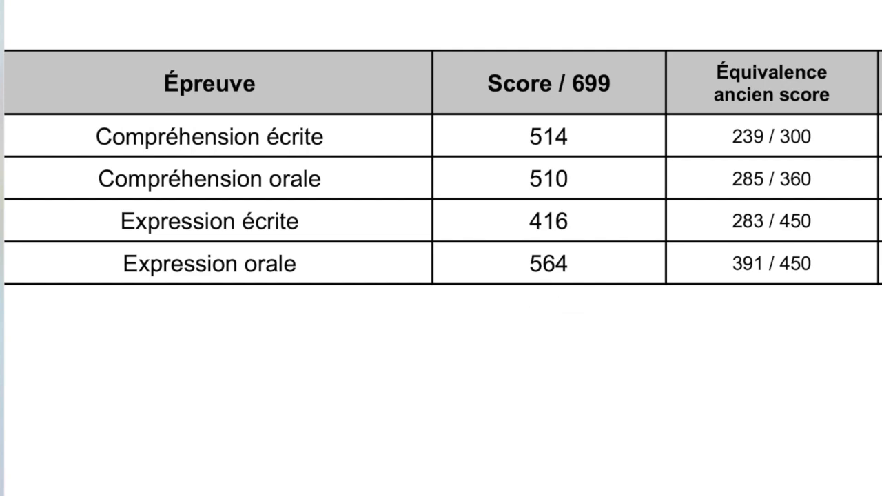
- Minimise the Preview score table with Cmd+M and return to the Safari EOI Points form
{"action": "key", "text": "super+m"}
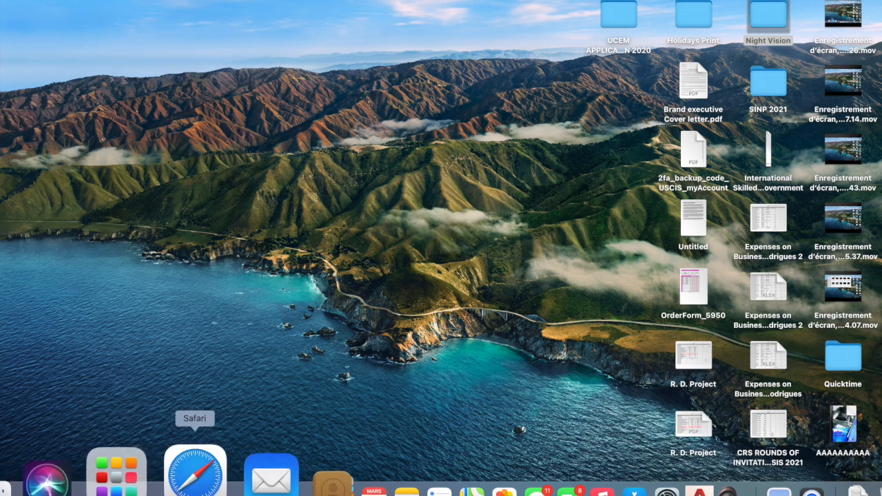
{"action": "left_click", "coordinate": [195, 474]}
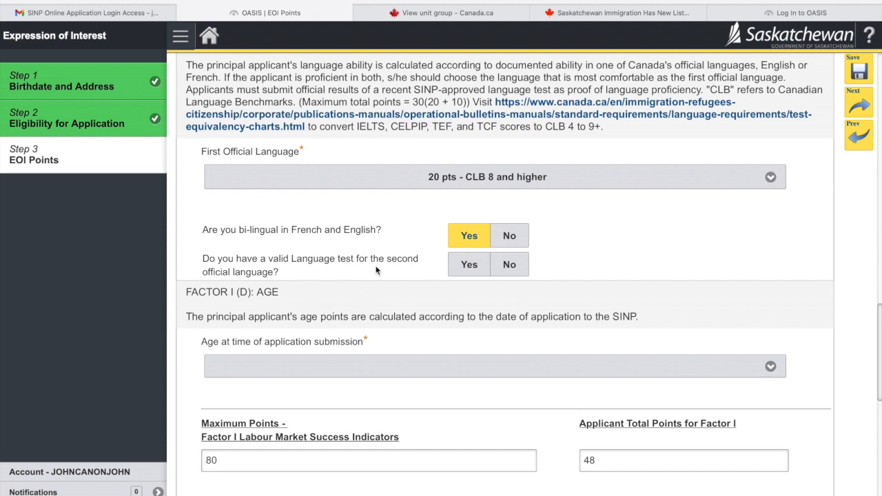
- Answer Yes to a second-language test at 10 pts - CLB 8 and higher, and set age to 12 pts - 22-34
{"action": "left_click", "coordinate": [475, 268]}
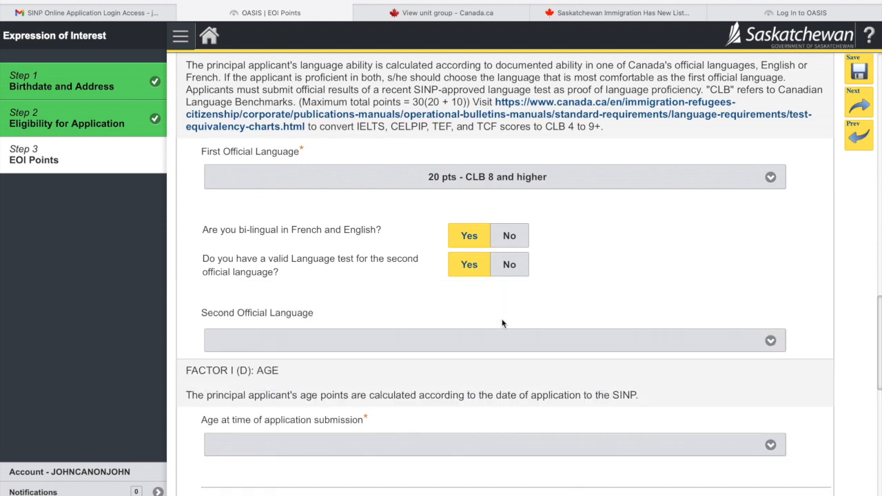
{"action": "left_click", "coordinate": [492, 341]}
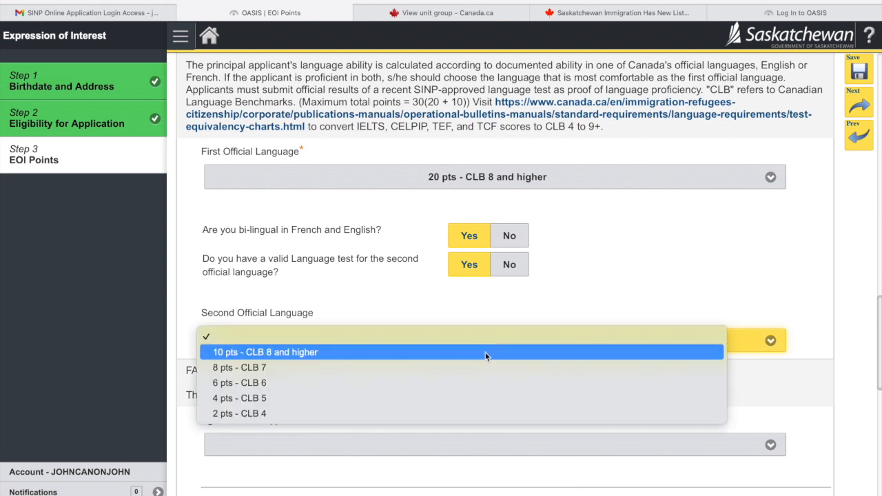
{"action": "left_click", "coordinate": [485, 353]}
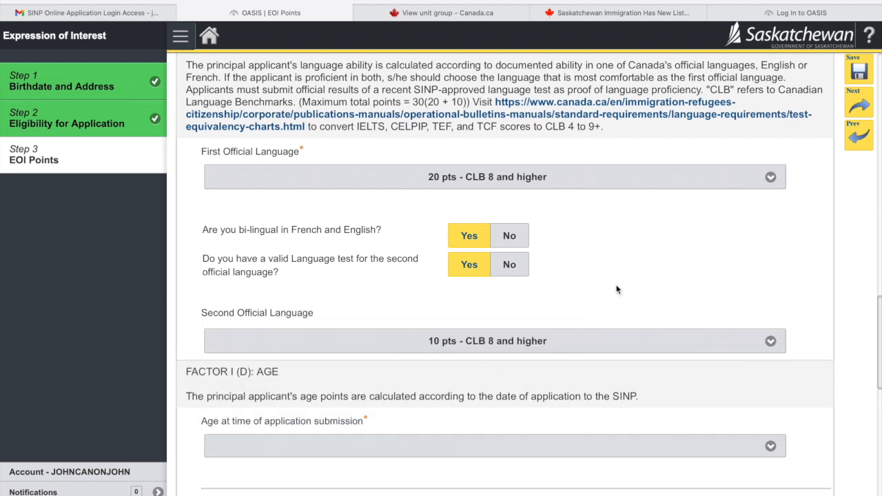
{"action": "scroll", "coordinate": [617, 290], "scroll_direction": "down", "scroll_amount": 3}
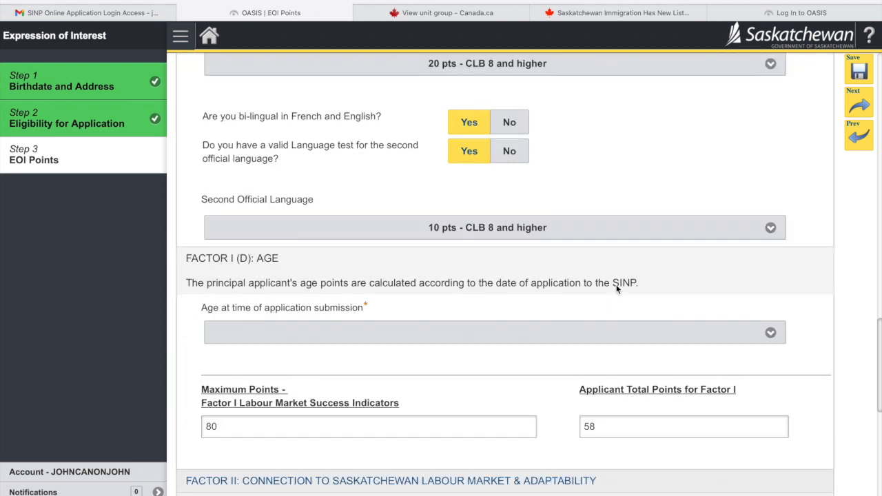
{"action": "left_click", "coordinate": [489, 330]}
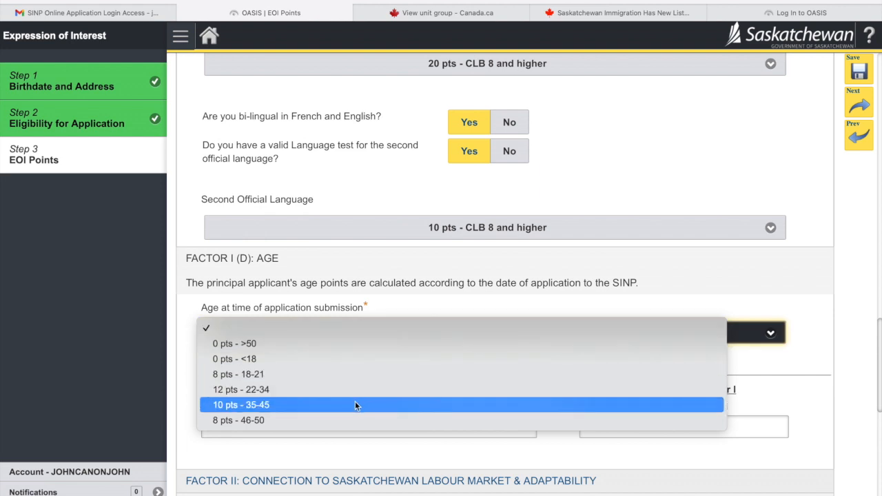
{"action": "left_click", "coordinate": [262, 391]}
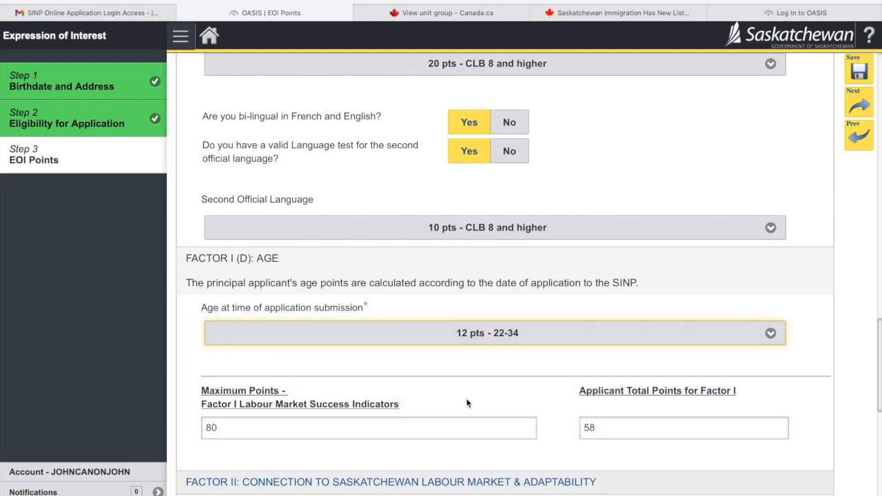
{"action": "scroll", "coordinate": [466, 404], "scroll_direction": "down", "scroll_amount": 1}
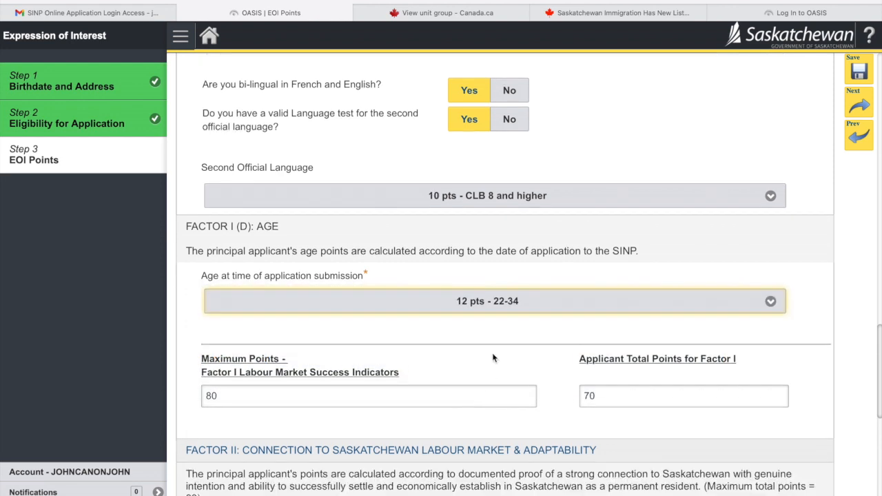
{"action": "scroll", "coordinate": [493, 358], "scroll_direction": "down", "scroll_amount": 5}
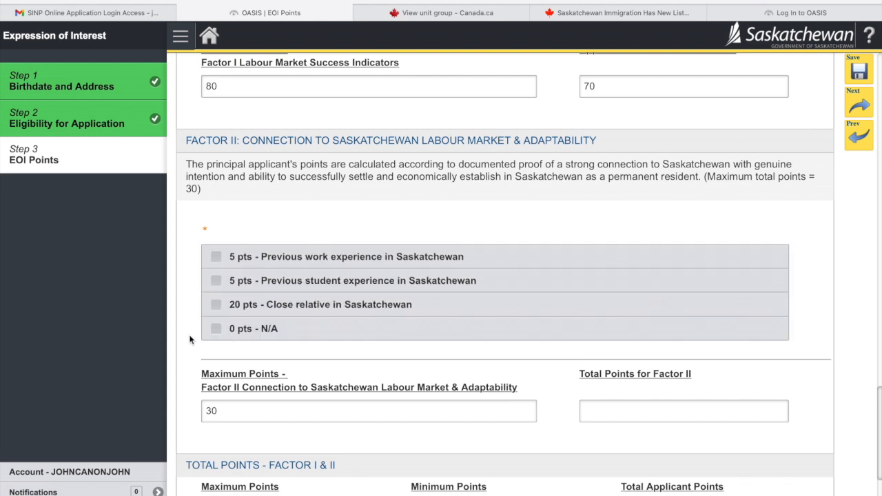
- Mark Factor II as 0 pts - N/A, accept the declaration, and save the 70-point EOI
{"action": "left_click", "coordinate": [218, 335]}
{"action": "scroll", "coordinate": [619, 375], "scroll_direction": "down", "scroll_amount": 2}
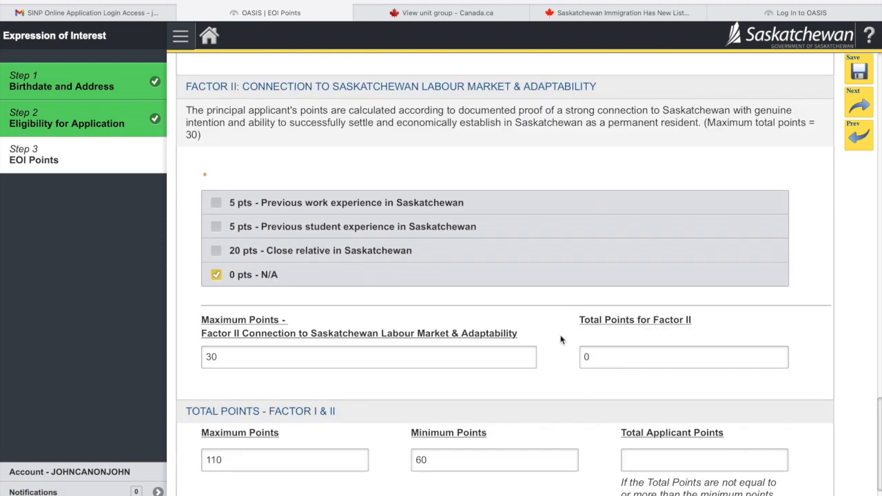
{"action": "scroll", "coordinate": [562, 338], "scroll_direction": "down", "scroll_amount": 5}
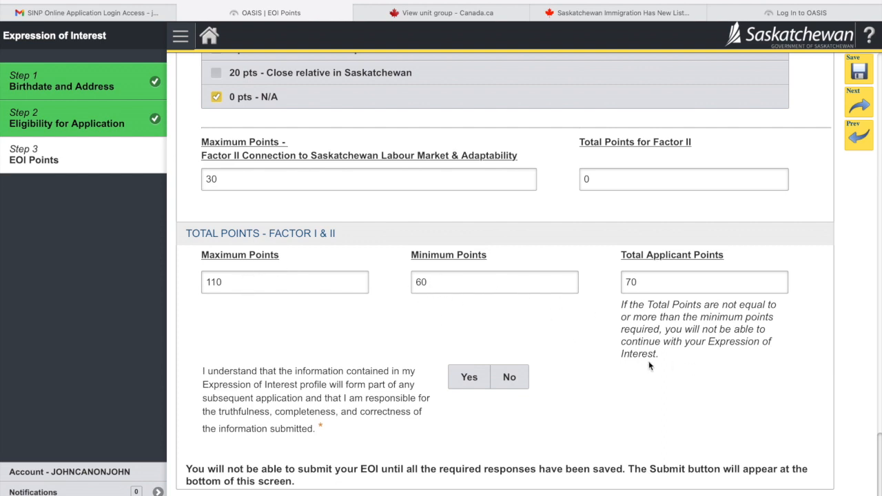
{"action": "scroll", "coordinate": [550, 398], "scroll_direction": "down", "scroll_amount": 1}
{"action": "left_click", "coordinate": [479, 378]}
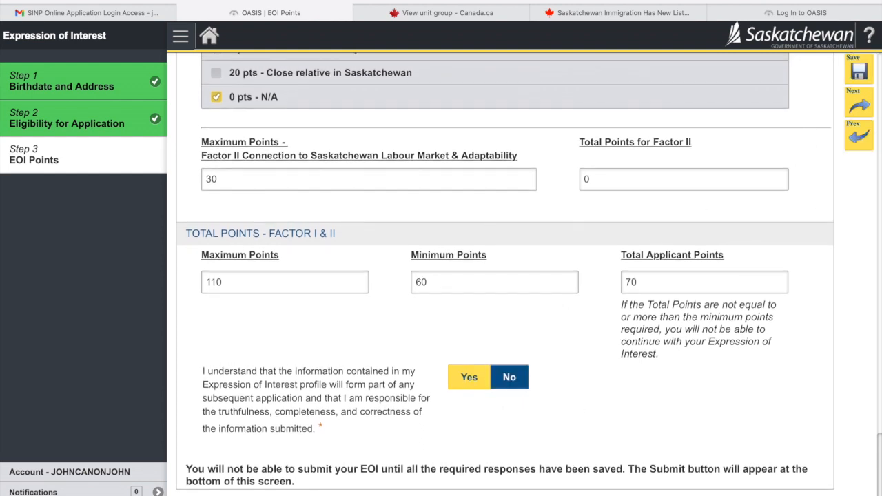
{"action": "left_click", "coordinate": [857, 70]}
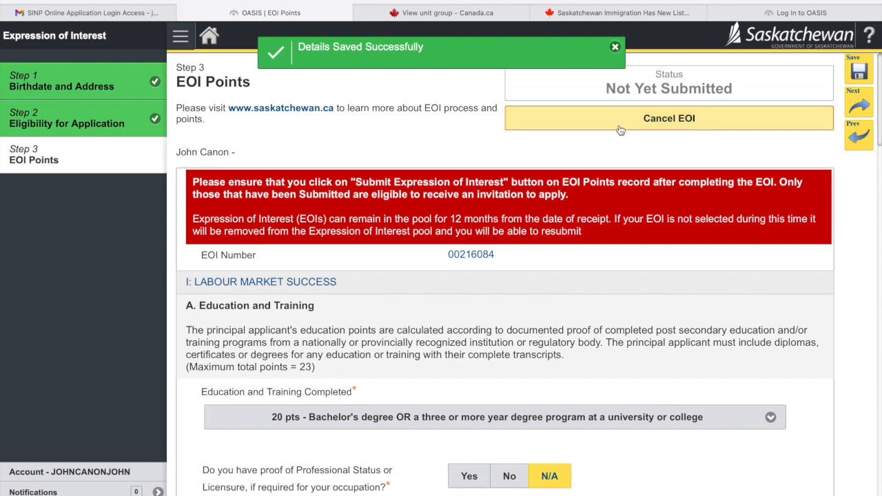
- Submit the 70-point Expression of Interest with the green button at the bottom of EOI Points
{"action": "scroll", "coordinate": [578, 375], "scroll_direction": "down", "scroll_amount": 4}
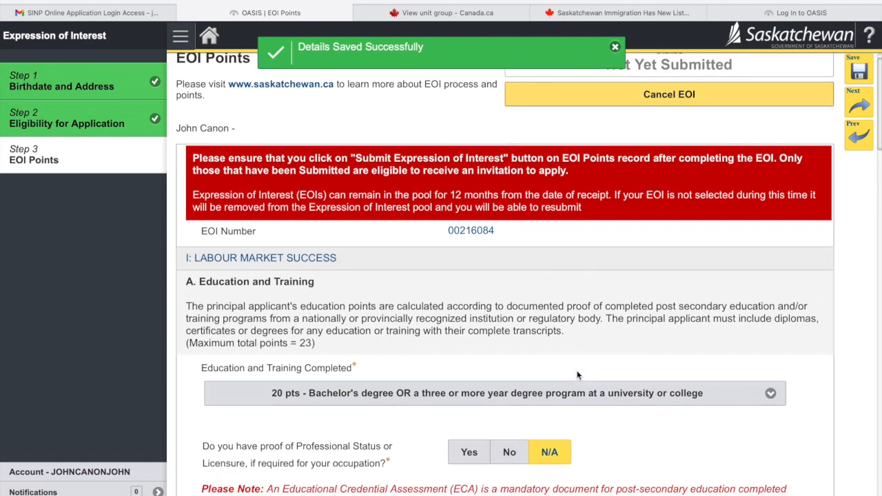
{"action": "scroll", "coordinate": [578, 375], "scroll_direction": "down", "scroll_amount": 15}
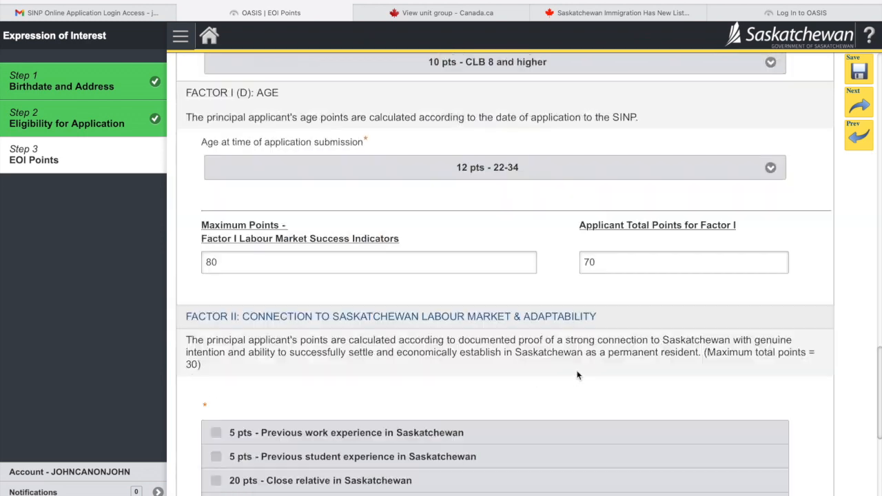
{"action": "scroll", "coordinate": [578, 374], "scroll_direction": "down", "scroll_amount": 4}
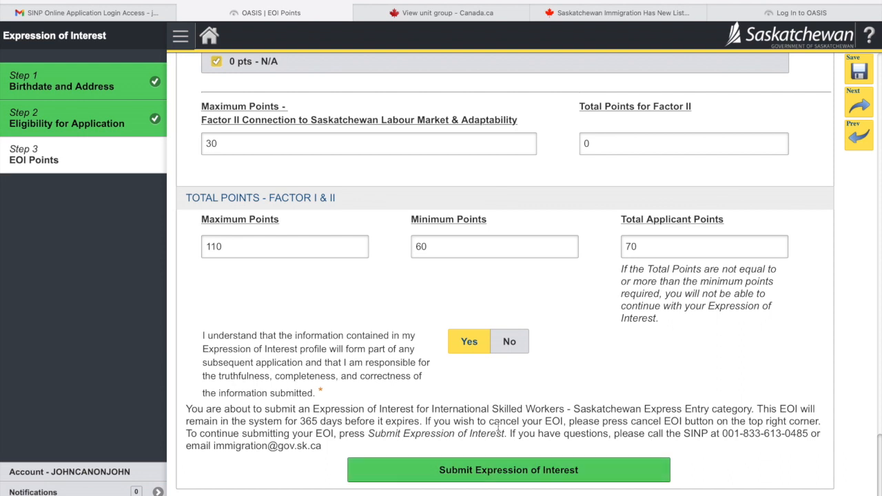
{"action": "left_click", "coordinate": [492, 478]}
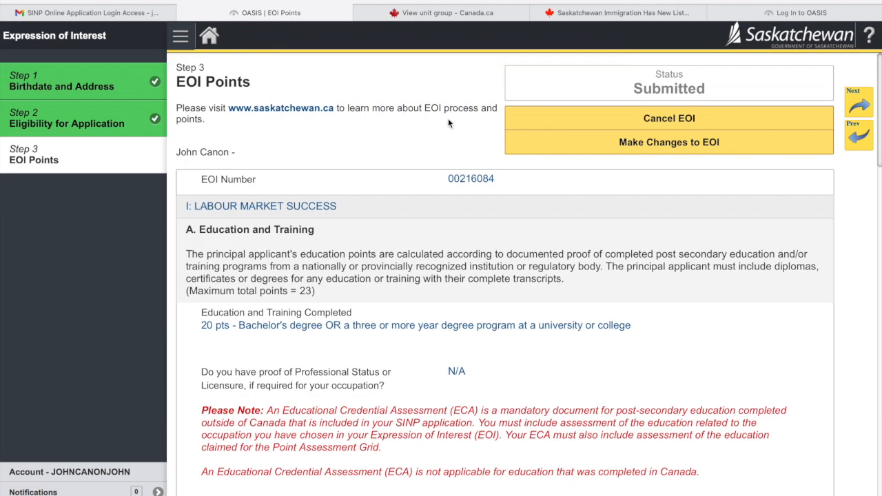
- Highlight the 'Status Submitted' text, then go through Step 2 Eligibility for Application to the OASIS home page
{"action": "scroll", "coordinate": [519, 259], "scroll_direction": "down", "scroll_amount": 15}
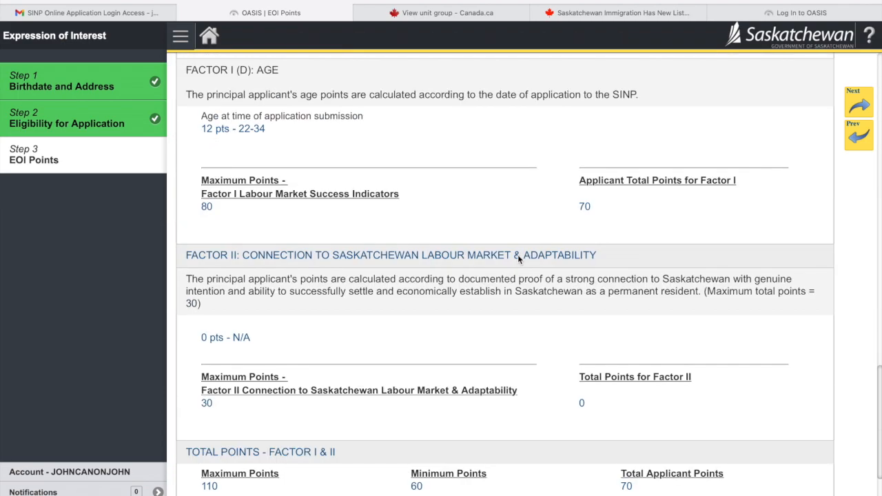
{"action": "scroll", "coordinate": [519, 259], "scroll_direction": "up", "scroll_amount": 15}
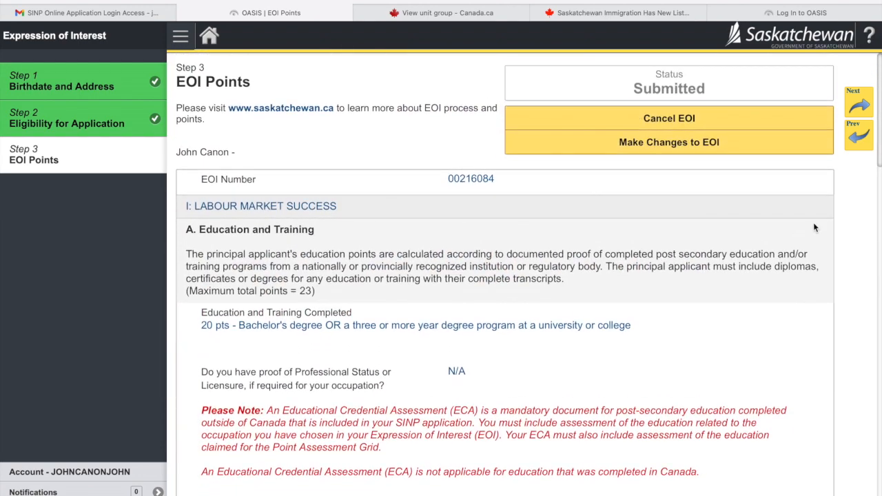
{"action": "left_click_drag", "start_coordinate": [708, 91], "coordinate": [632, 77]}
{"action": "left_click", "coordinate": [632, 78]}
{"action": "left_click", "coordinate": [709, 90]}
{"action": "left_click_drag", "start_coordinate": [709, 90], "coordinate": [630, 73]}
{"action": "left_click", "coordinate": [646, 93]}
{"action": "left_click_drag", "start_coordinate": [710, 89], "coordinate": [649, 78]}
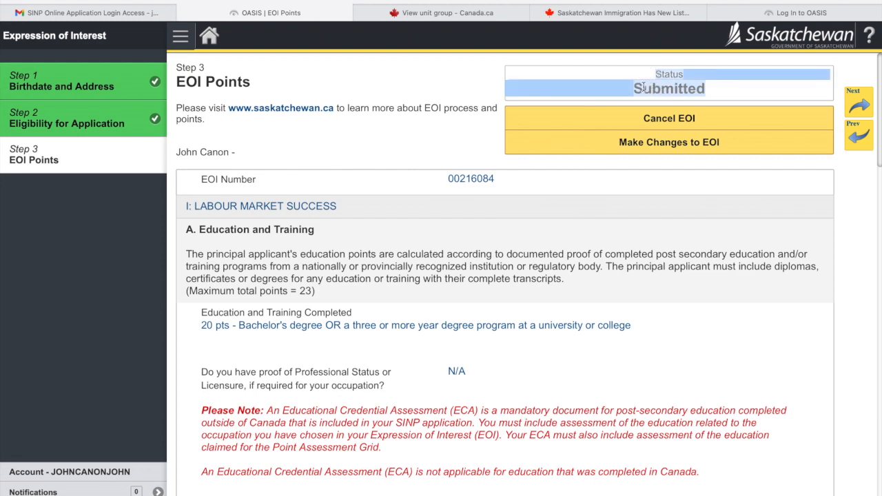
{"action": "left_click", "coordinate": [538, 142]}
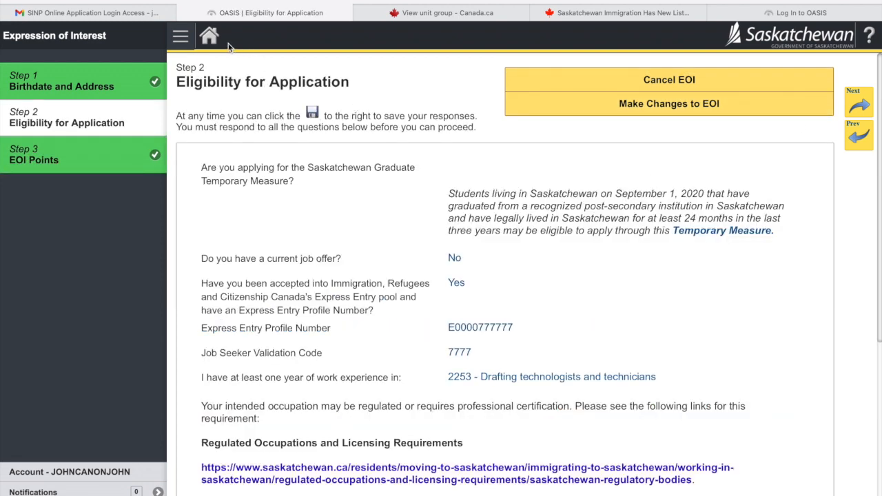
{"action": "left_click", "coordinate": [211, 40]}
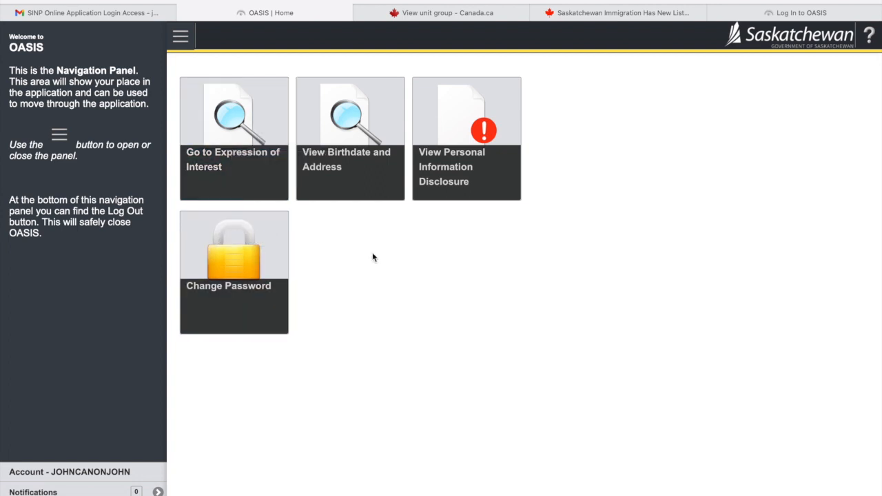
- Reopen the Expression of Interest and cancel it, confirming 'Yes, Continue' in the Warning dialog
{"action": "left_click", "coordinate": [242, 129]}
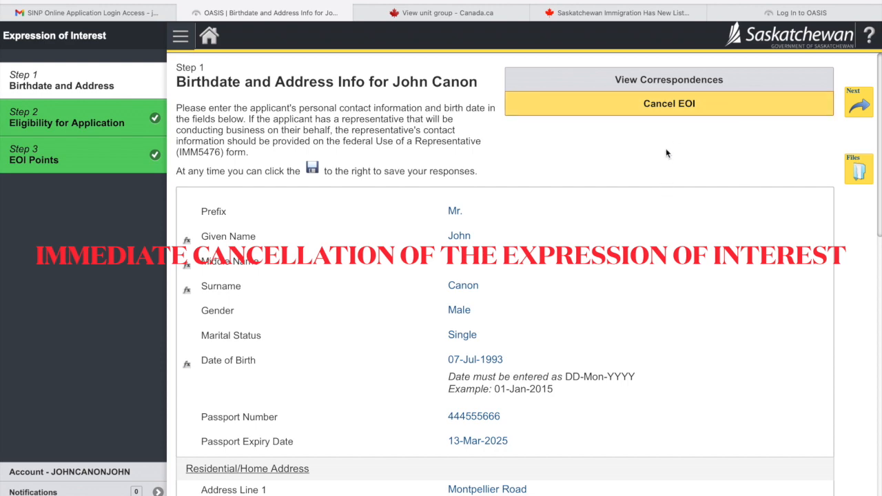
{"action": "scroll", "coordinate": [647, 220], "scroll_direction": "down", "scroll_amount": 8}
{"action": "scroll", "coordinate": [647, 219], "scroll_direction": "up", "scroll_amount": 8}
{"action": "left_click", "coordinate": [652, 110]}
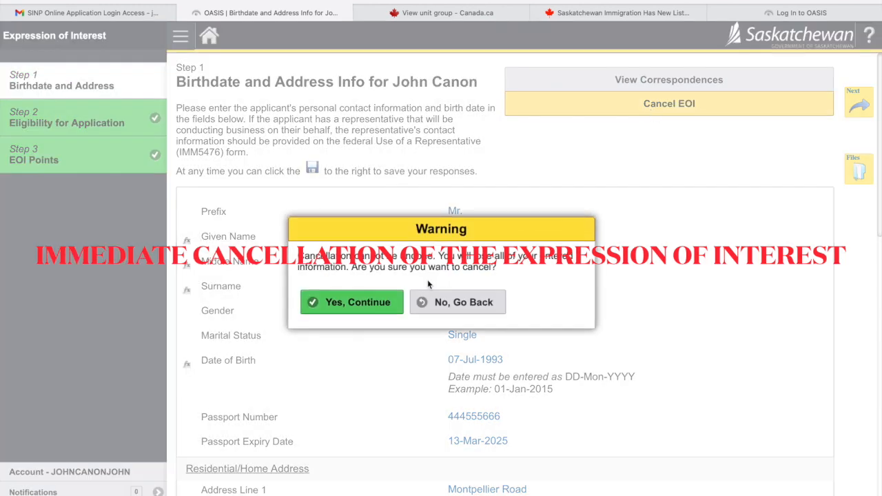
{"action": "left_click", "coordinate": [374, 306]}
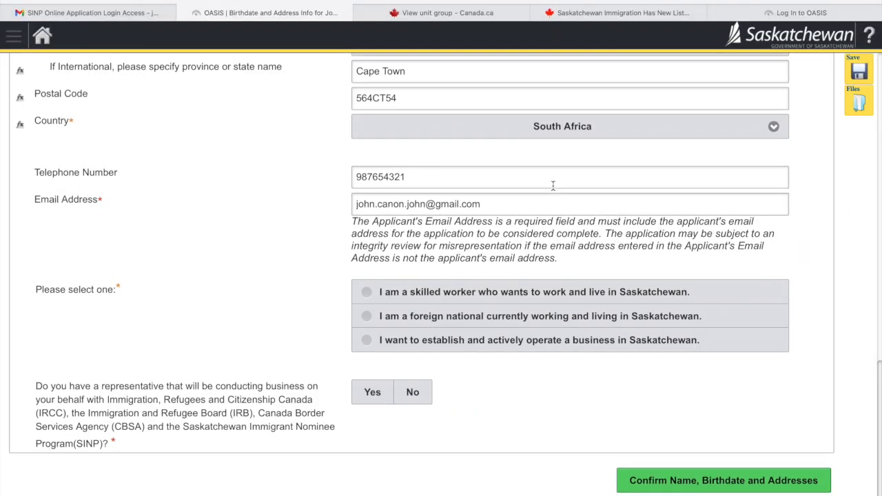
{"action": "scroll", "coordinate": [553, 186], "scroll_direction": "up", "scroll_amount": 10}
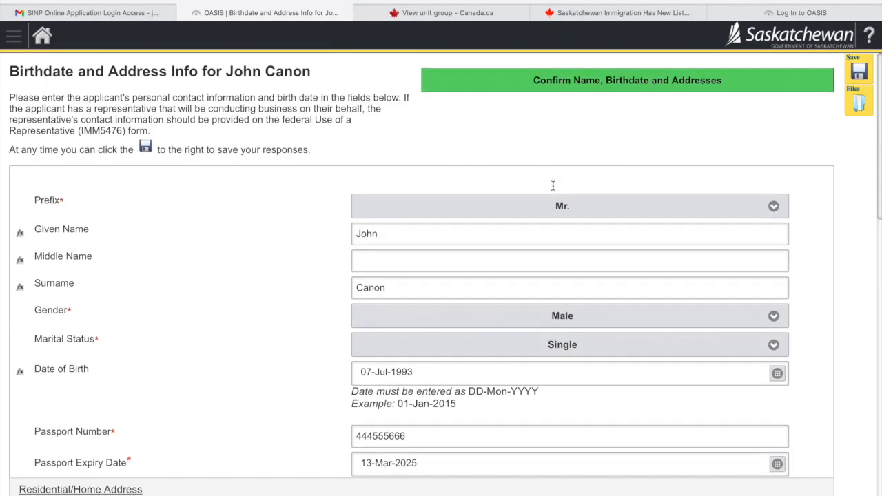